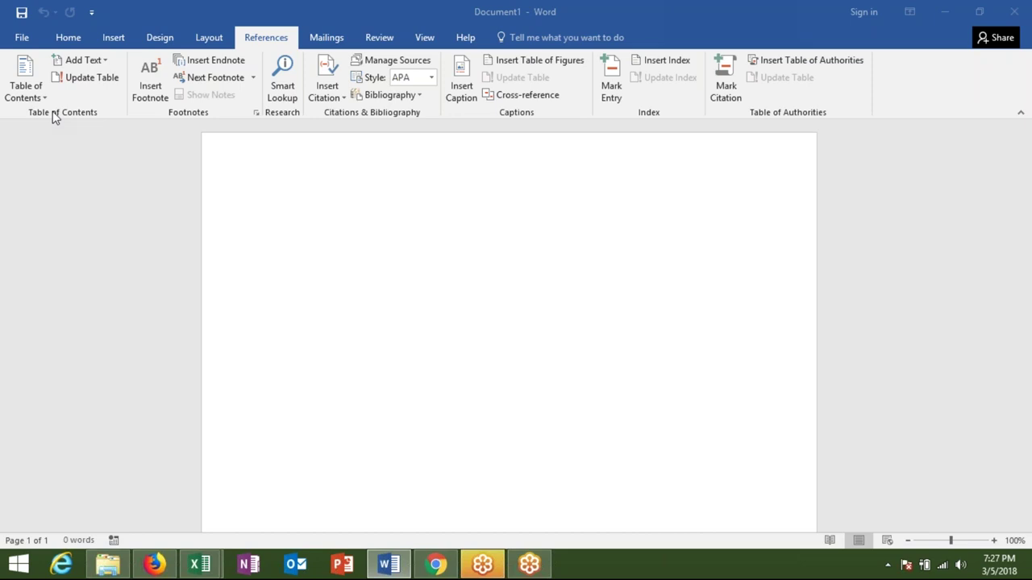
{"action": "left_click", "coordinate": [394, 231]}
{"action": "left_click", "coordinate": [23, 89]}
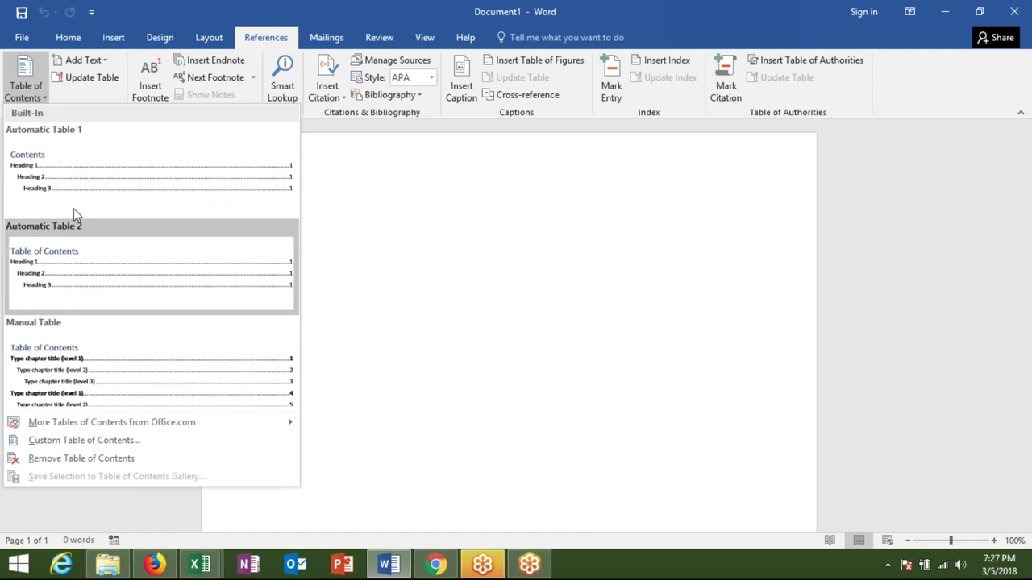
{"action": "left_click", "coordinate": [71, 176]}
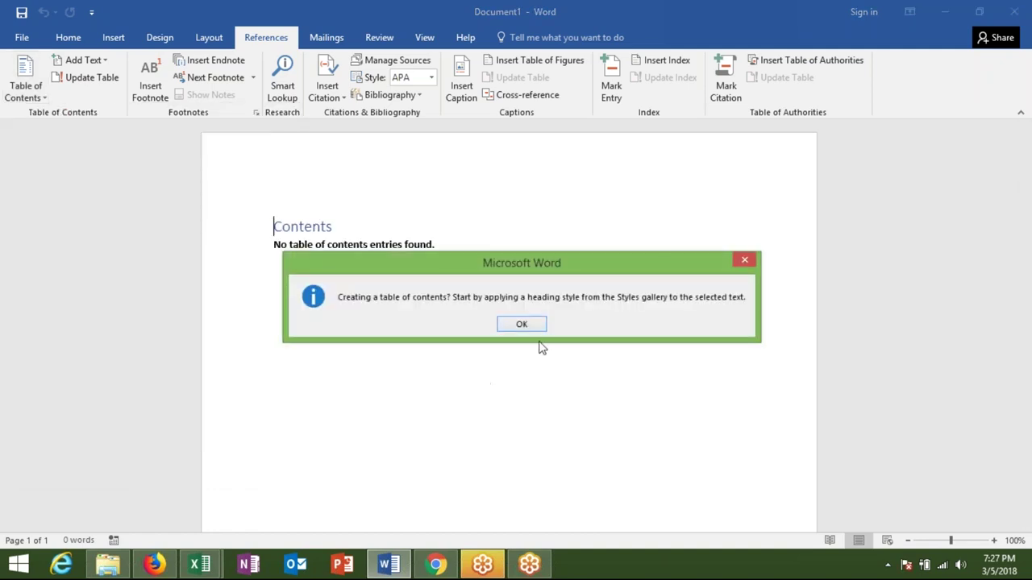
{"action": "left_click", "coordinate": [522, 321]}
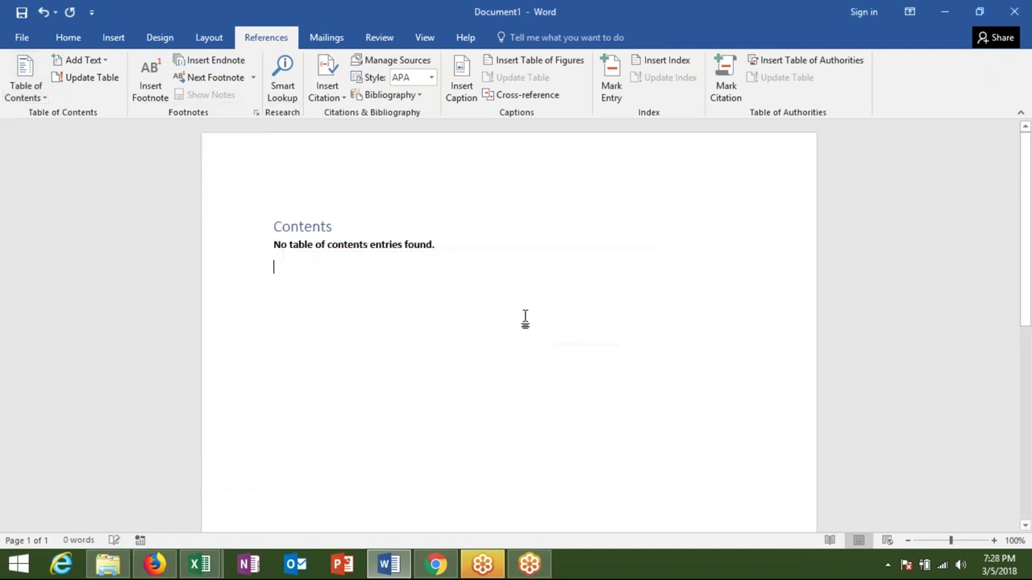
{"action": "left_click", "coordinate": [451, 251]}
{"action": "key", "text": "shift+Home"}
{"action": "key", "text": "BackSpace"}
{"action": "key", "text": "BackSpace"}
{"action": "key", "text": "Return"}
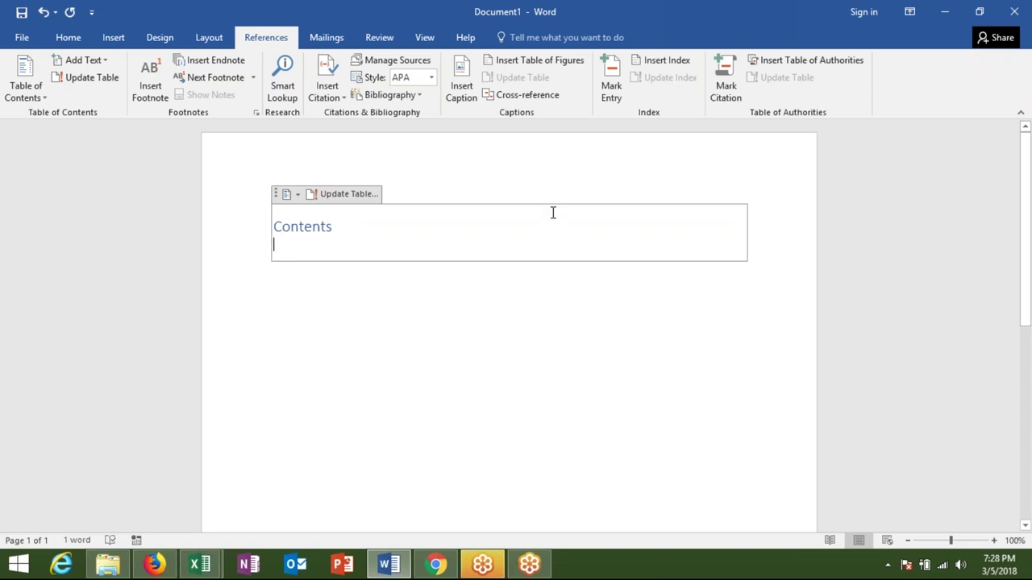
{"action": "key", "text": "ctrl+a"}
{"action": "key", "text": "Delete"}
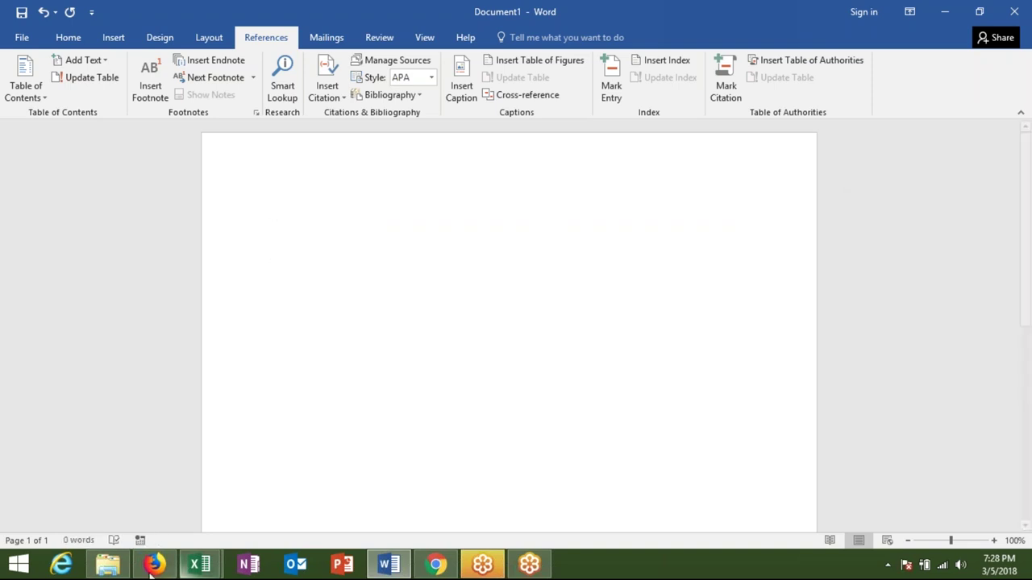
Open google.com in a new Firefox tab.
{"action": "left_click", "coordinate": [163, 564]}
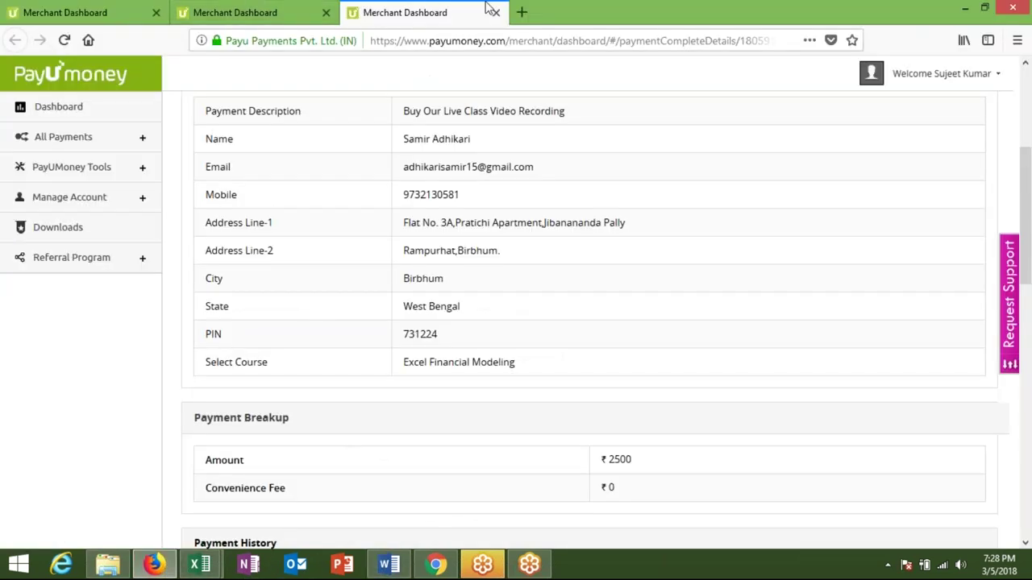
{"action": "left_click", "coordinate": [532, 11]}
{"action": "type", "text": "g"}
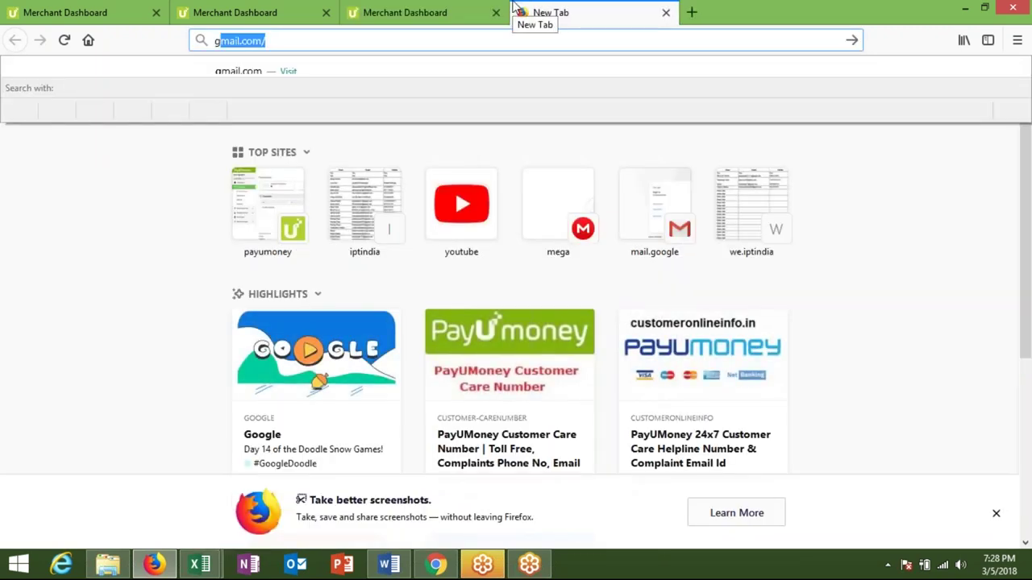
{"action": "type", "text": "oo"}
{"action": "key", "text": "Return"}
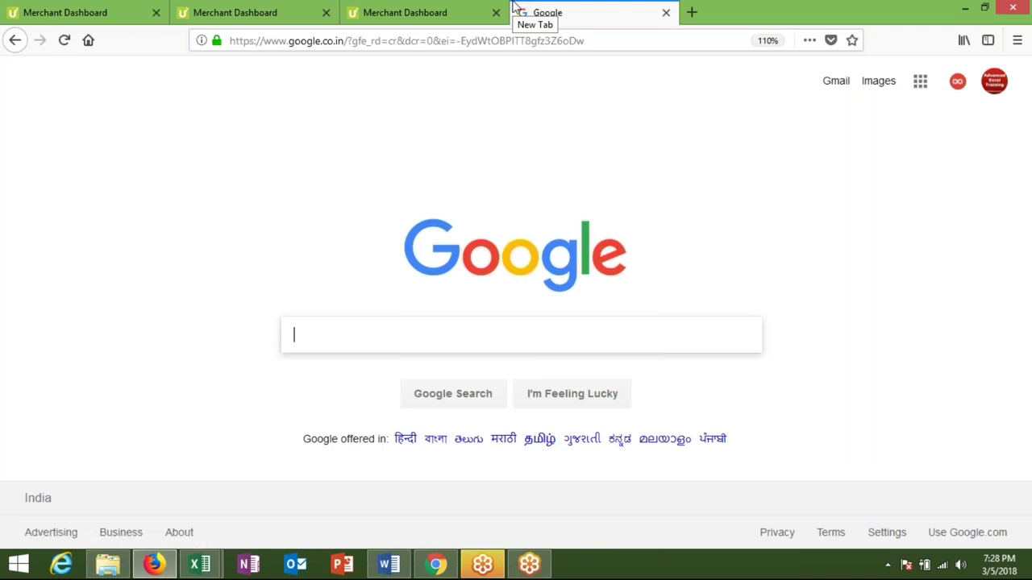
Search Google for 'ms office book .doc'.
{"action": "type", "text": "Ms offic"}
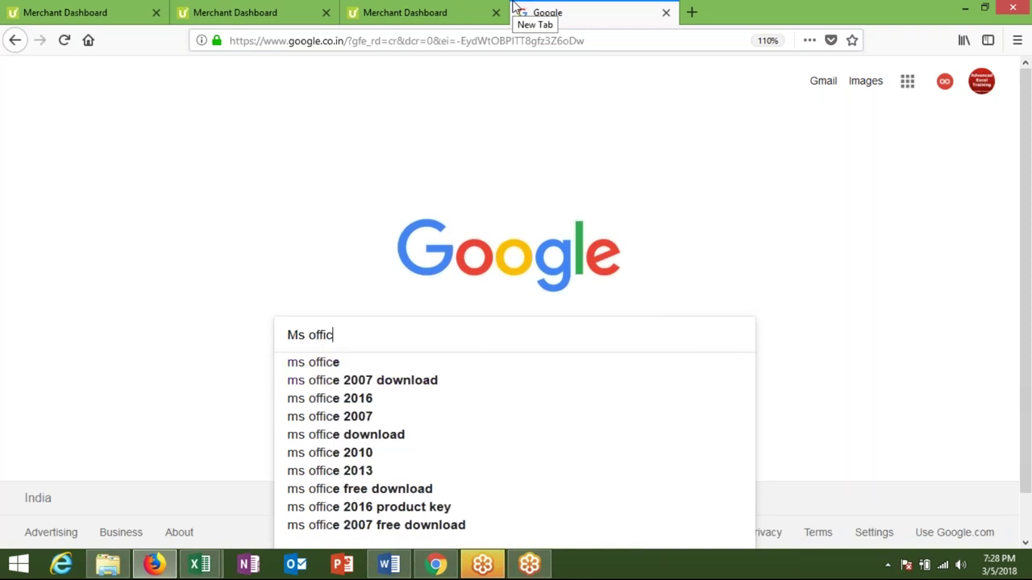
{"action": "type", "text": "e"}
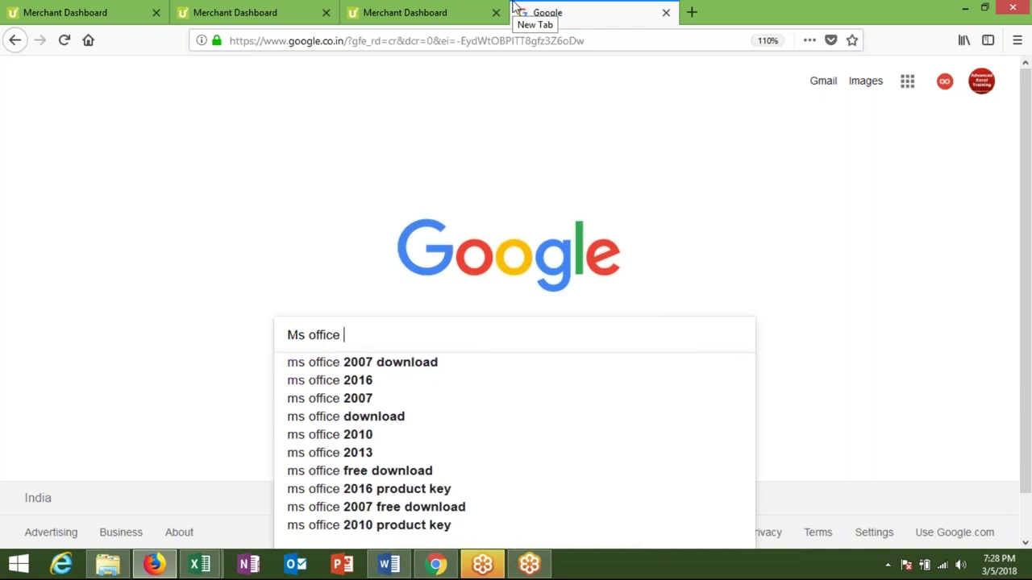
{"action": "type", "text": "Boo"}
{"action": "key", "text": "Down"}
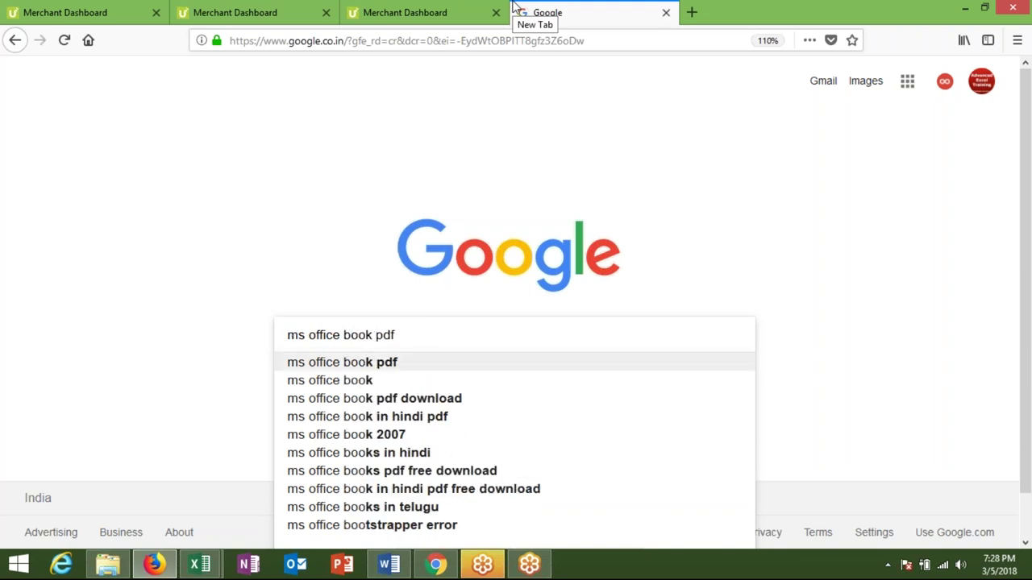
{"action": "key", "text": "BackSpace"}
{"action": "key", "text": "BackSpace"}
{"action": "key", "text": "BackSpace"}
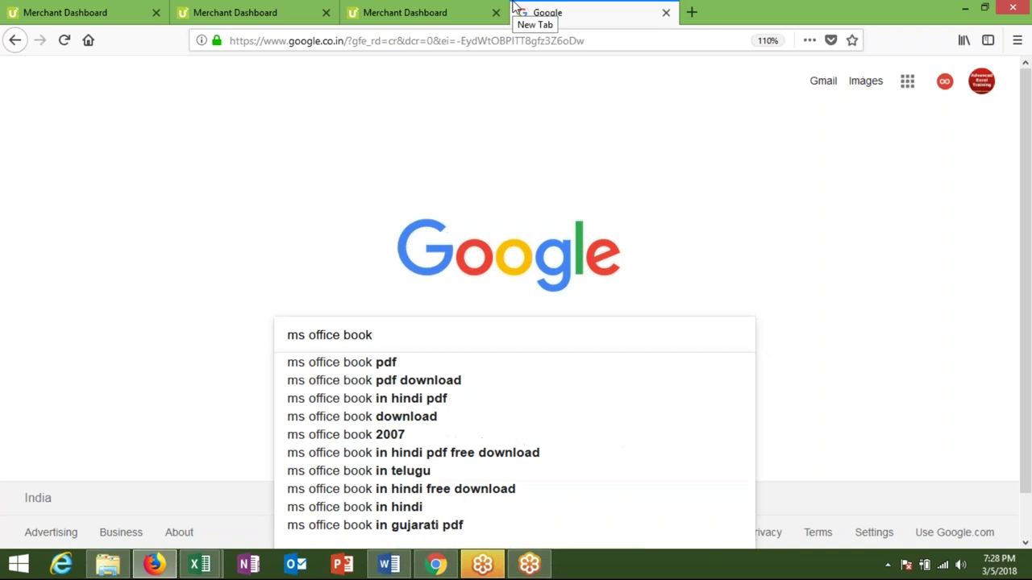
{"action": "type", "text": " .doc"}
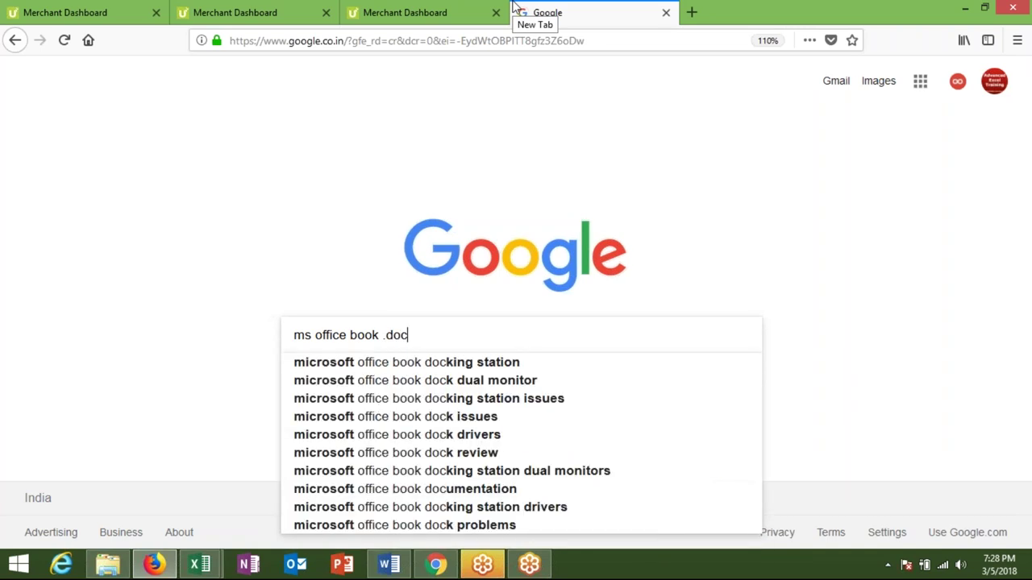
{"action": "key", "text": "Return"}
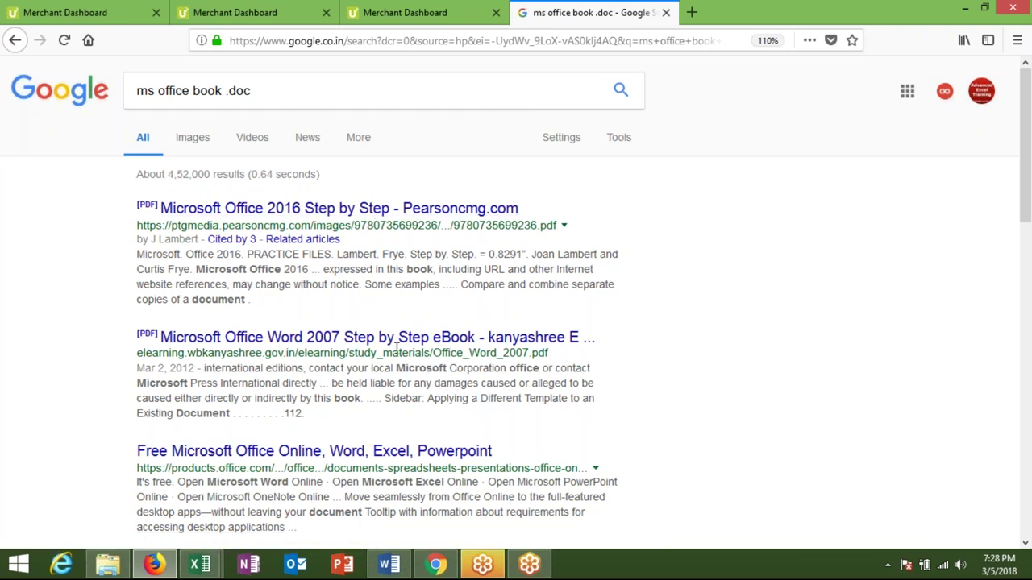
Preview the Office Word 2007 PDF and Word binary file format results, returning to the list each time.
{"action": "left_click", "coordinate": [377, 337]}
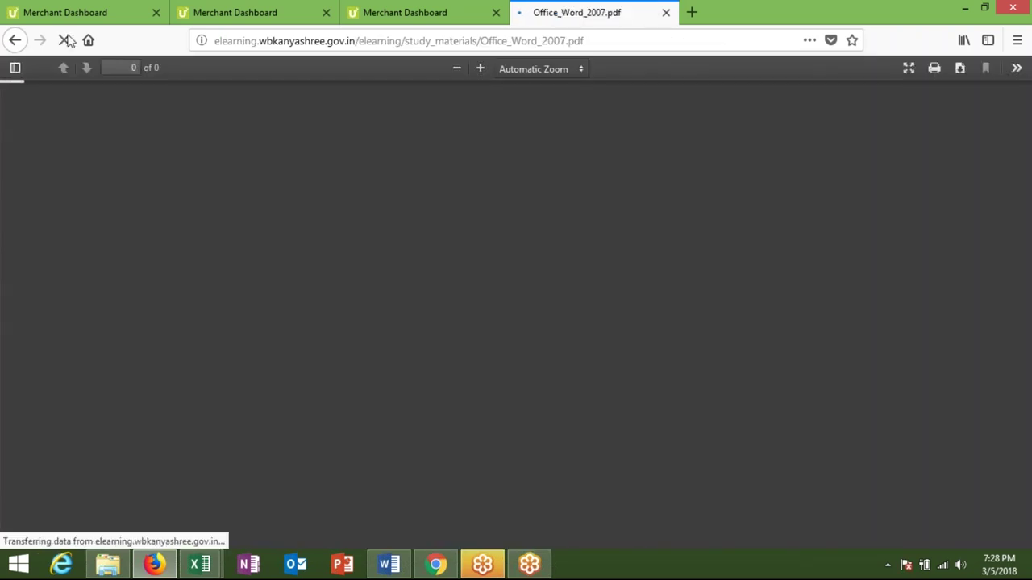
{"action": "left_click", "coordinate": [11, 40]}
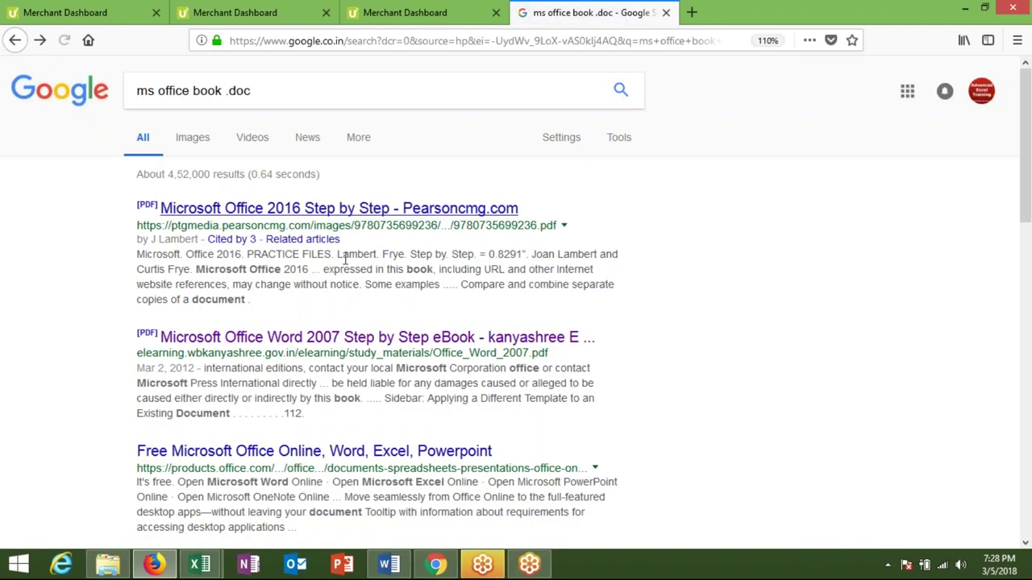
{"action": "scroll", "coordinate": [383, 288], "scroll_direction": "down", "scroll_amount": 2}
{"action": "scroll", "coordinate": [383, 288], "scroll_direction": "down", "scroll_amount": 2}
{"action": "scroll", "coordinate": [380, 300], "scroll_direction": "down", "scroll_amount": 1}
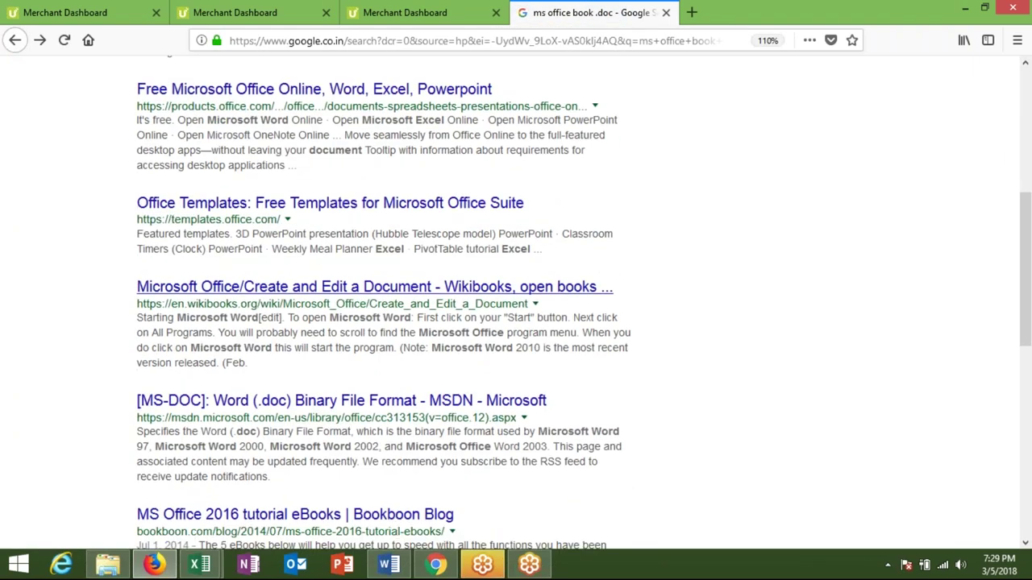
{"action": "scroll", "coordinate": [379, 310], "scroll_direction": "down", "scroll_amount": 1}
{"action": "left_click", "coordinate": [377, 315]}
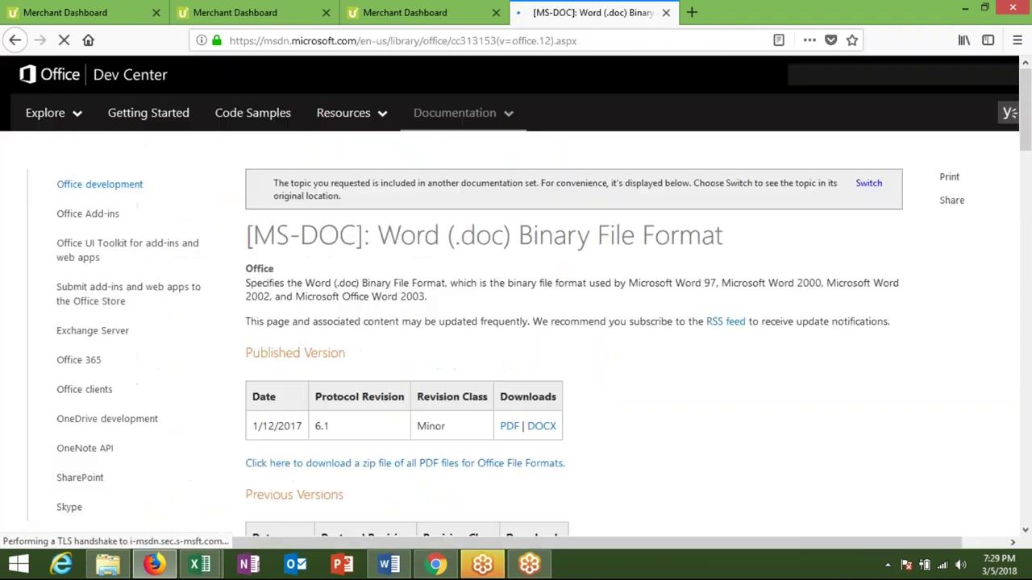
{"action": "key", "text": "alt+Left"}
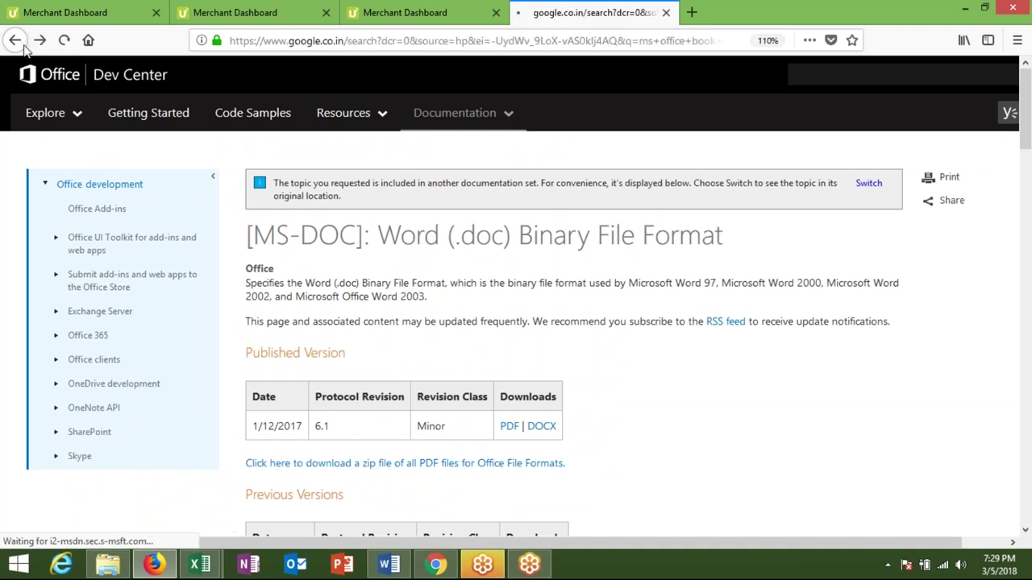
{"action": "scroll", "coordinate": [345, 309], "scroll_direction": "down", "scroll_amount": 4}
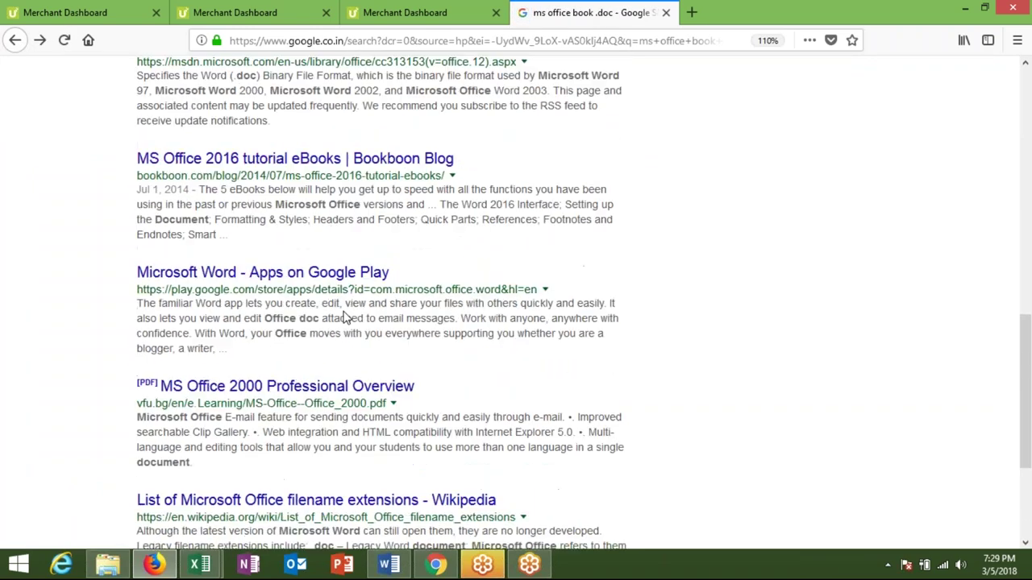
{"action": "scroll", "coordinate": [345, 310], "scroll_direction": "down", "scroll_amount": 1}
{"action": "scroll", "coordinate": [345, 310], "scroll_direction": "down", "scroll_amount": 1}
{"action": "scroll", "coordinate": [345, 310], "scroll_direction": "up", "scroll_amount": 5}
{"action": "scroll", "coordinate": [345, 309], "scroll_direction": "down", "scroll_amount": 3}
{"action": "scroll", "coordinate": [343, 324], "scroll_direction": "down", "scroll_amount": 2}
Browse the second page of results for 'ms office book .doc'.
{"action": "left_click", "coordinate": [305, 448]}
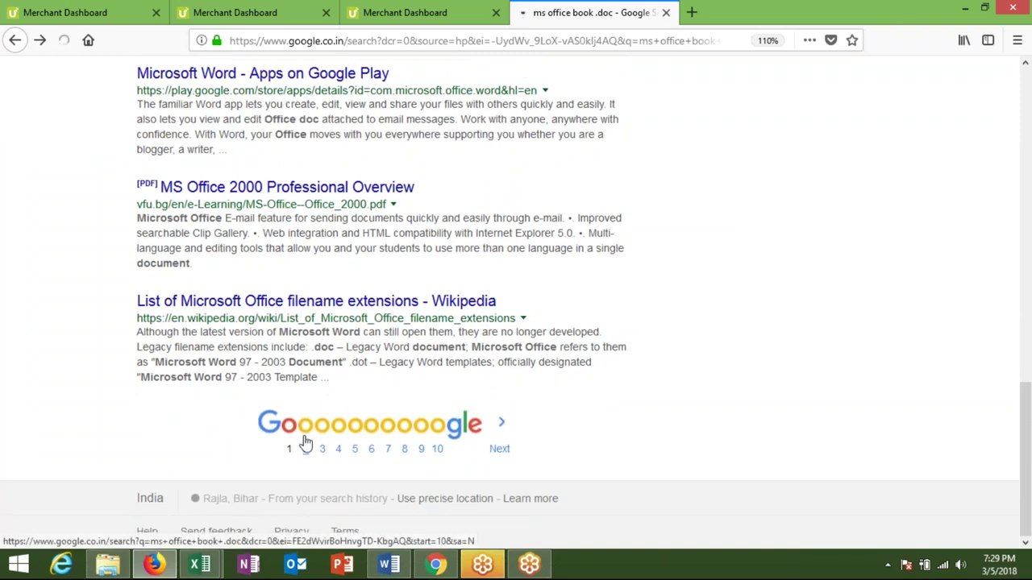
{"action": "scroll", "coordinate": [265, 295], "scroll_direction": "down", "scroll_amount": 2}
{"action": "scroll", "coordinate": [265, 295], "scroll_direction": "down", "scroll_amount": 1}
{"action": "scroll", "coordinate": [242, 298], "scroll_direction": "down", "scroll_amount": 1}
{"action": "scroll", "coordinate": [322, 299], "scroll_direction": "down", "scroll_amount": 3}
{"action": "scroll", "coordinate": [322, 298], "scroll_direction": "down", "scroll_amount": 1}
{"action": "scroll", "coordinate": [323, 298], "scroll_direction": "down", "scroll_amount": 1}
{"action": "scroll", "coordinate": [322, 298], "scroll_direction": "up", "scroll_amount": 1}
{"action": "scroll", "coordinate": [274, 298], "scroll_direction": "down", "scroll_amount": 2}
{"action": "scroll", "coordinate": [274, 299], "scroll_direction": "up", "scroll_amount": 2}
{"action": "scroll", "coordinate": [274, 298], "scroll_direction": "up", "scroll_amount": 8}
Change the search to 'ms office book .docx' and browse its first results page.
{"action": "left_click", "coordinate": [262, 96]}
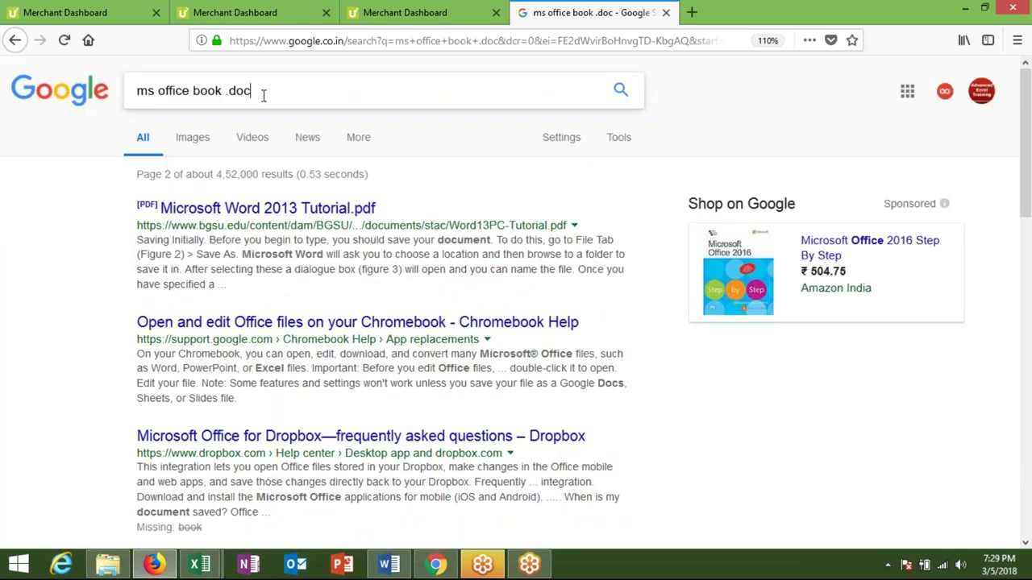
{"action": "type", "text": "x"}
{"action": "key", "text": "Return"}
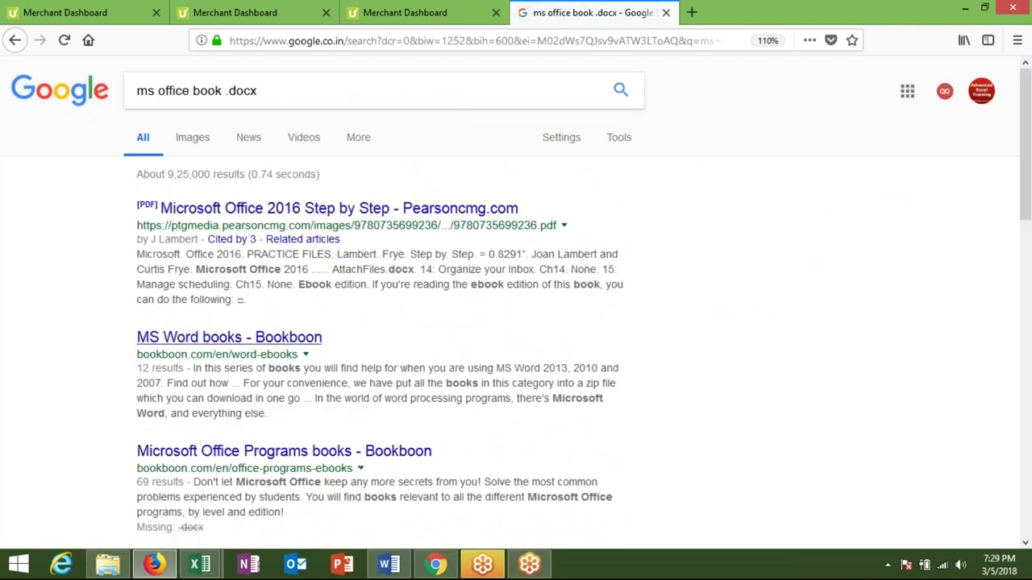
{"action": "scroll", "coordinate": [242, 339], "scroll_direction": "down", "scroll_amount": 3}
{"action": "scroll", "coordinate": [516, 305], "scroll_direction": "down", "scroll_amount": 2}
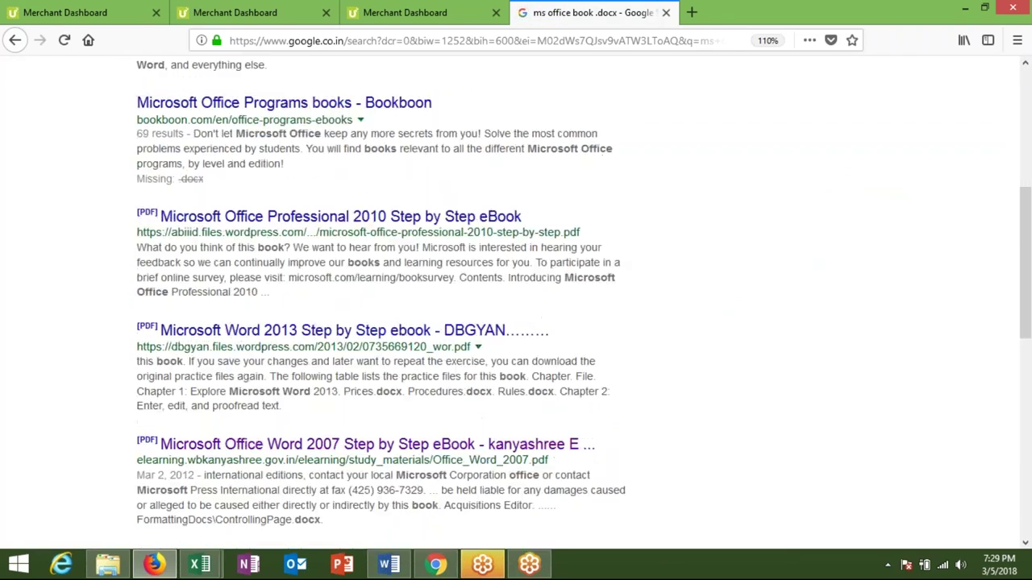
{"action": "scroll", "coordinate": [516, 305], "scroll_direction": "down", "scroll_amount": 2}
{"action": "scroll", "coordinate": [240, 382], "scroll_direction": "down", "scroll_amount": 3}
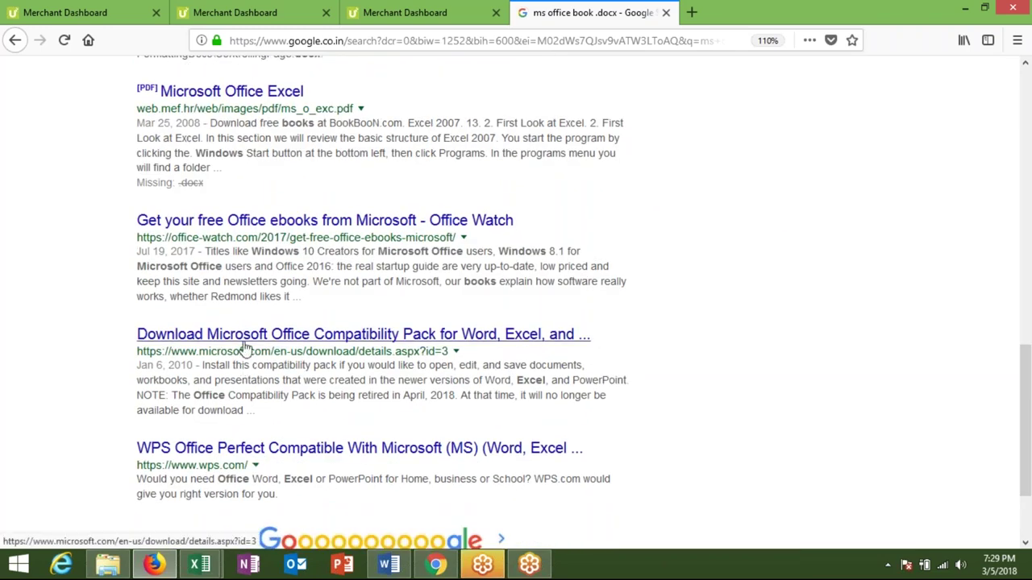
{"action": "scroll", "coordinate": [354, 483], "scroll_direction": "down", "scroll_amount": 1}
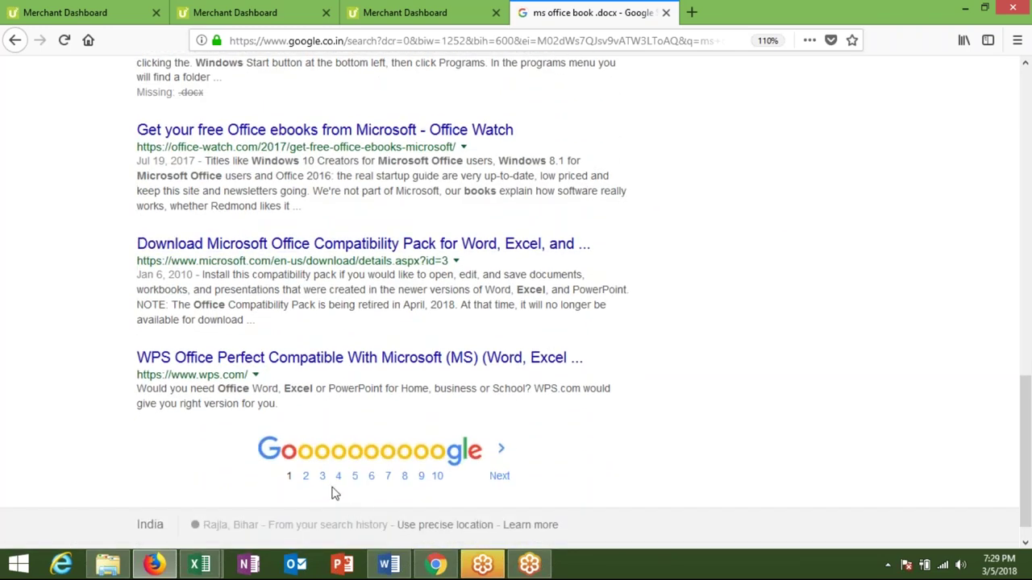
Browse the second and third result pages for 'ms office book .docx'.
{"action": "left_click", "coordinate": [305, 476]}
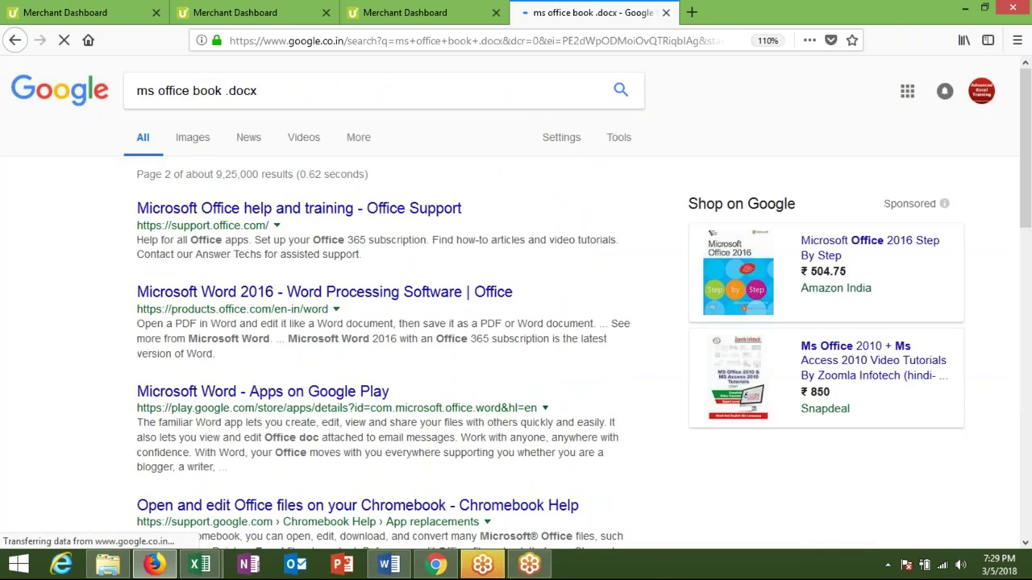
{"action": "scroll", "coordinate": [379, 322], "scroll_direction": "down", "scroll_amount": 4}
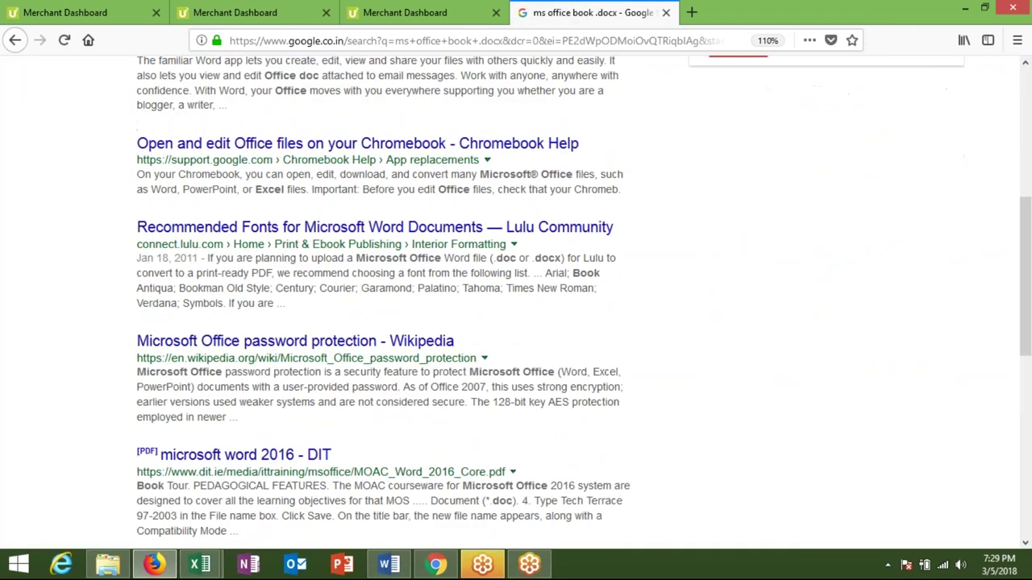
{"action": "scroll", "coordinate": [516, 298], "scroll_direction": "down", "scroll_amount": 3}
{"action": "scroll", "coordinate": [516, 298], "scroll_direction": "down", "scroll_amount": 3}
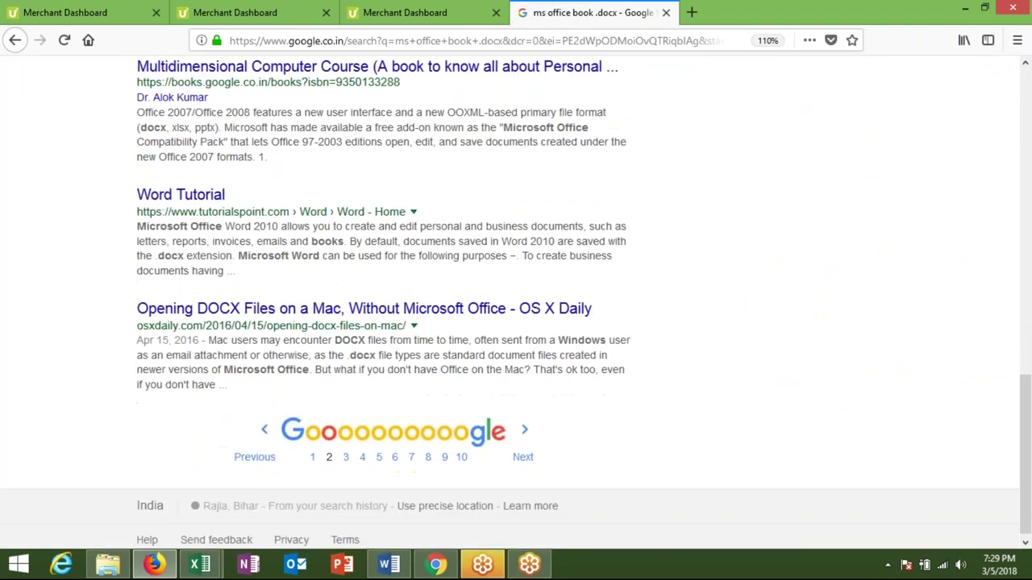
{"action": "left_click", "coordinate": [353, 452]}
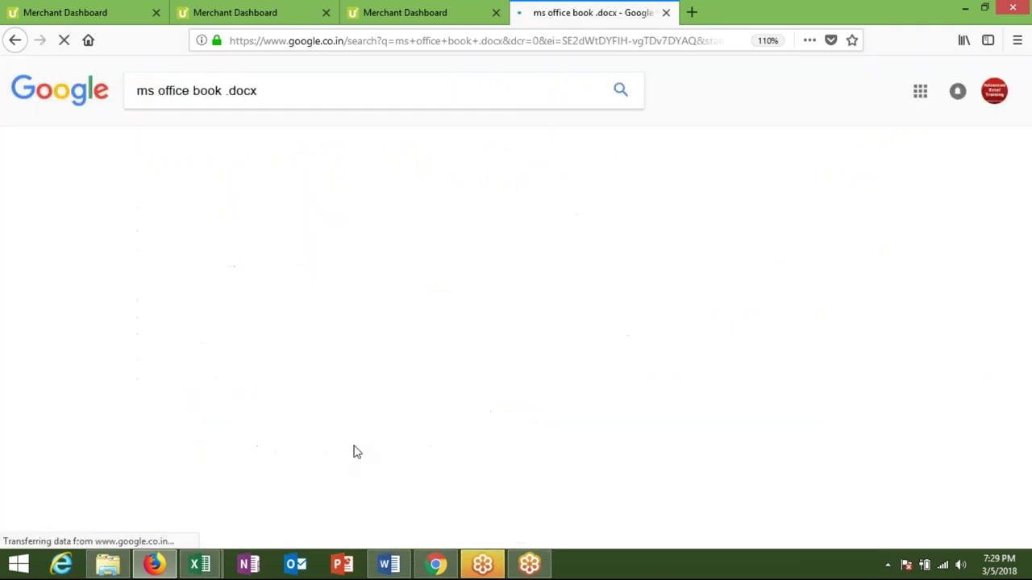
{"action": "scroll", "coordinate": [357, 453], "scroll_direction": "down", "scroll_amount": 2}
{"action": "scroll", "coordinate": [357, 452], "scroll_direction": "down", "scroll_amount": 1}
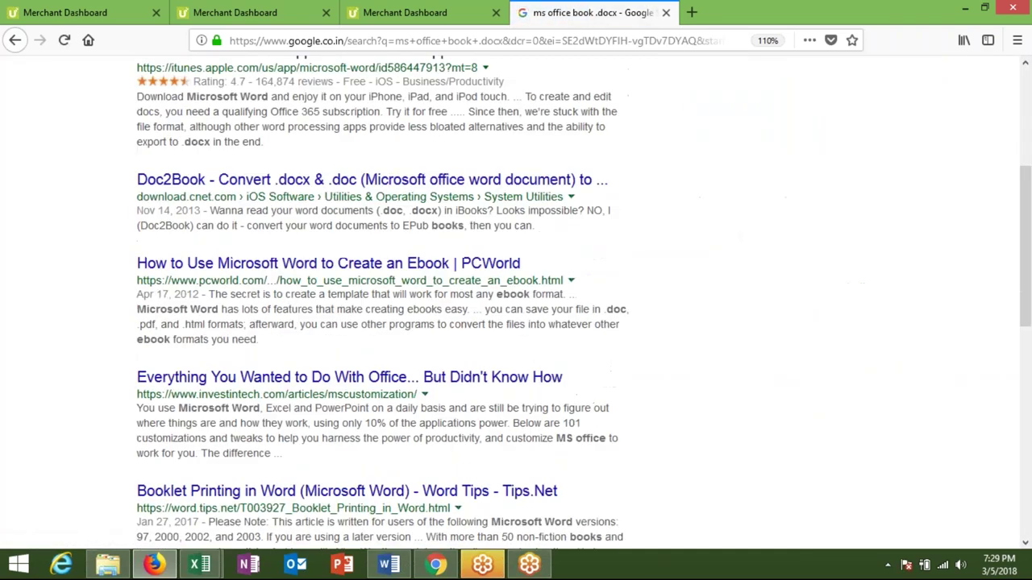
{"action": "scroll", "coordinate": [357, 452], "scroll_direction": "down", "scroll_amount": 6}
{"action": "scroll", "coordinate": [357, 452], "scroll_direction": "down", "scroll_amount": 1}
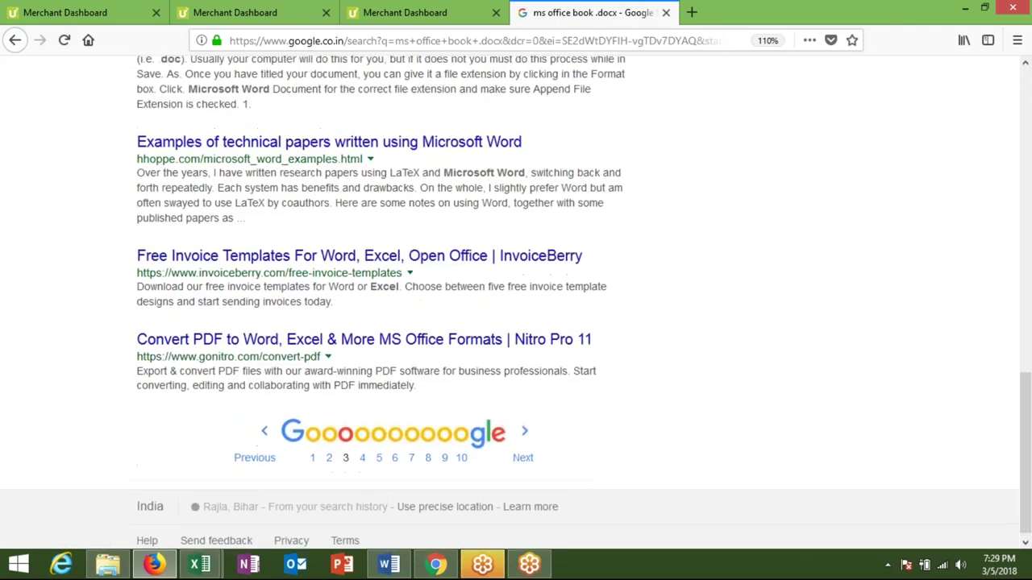
{"action": "scroll", "coordinate": [357, 452], "scroll_direction": "up", "scroll_amount": 15}
Go back to the first .docx results page and scroll to its top.
{"action": "left_click", "coordinate": [16, 40]}
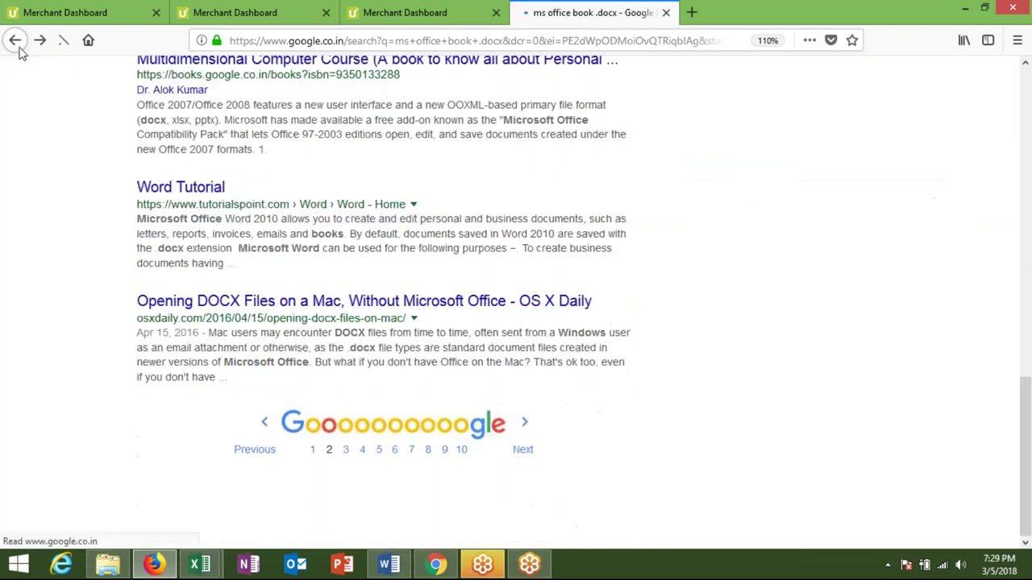
{"action": "scroll", "coordinate": [175, 352], "scroll_direction": "up", "scroll_amount": 5}
{"action": "scroll", "coordinate": [247, 352], "scroll_direction": "up", "scroll_amount": 4}
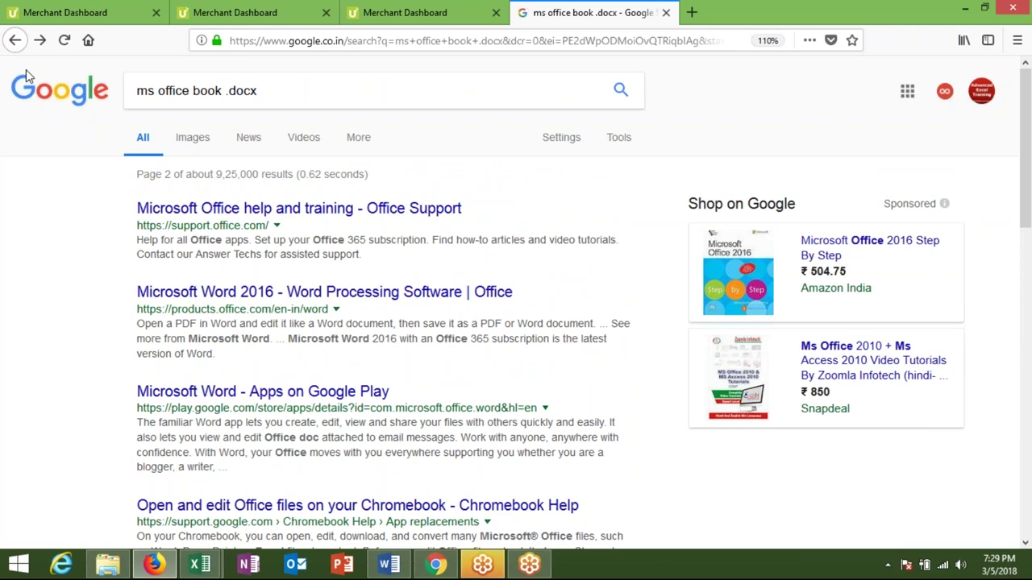
{"action": "left_click", "coordinate": [15, 40]}
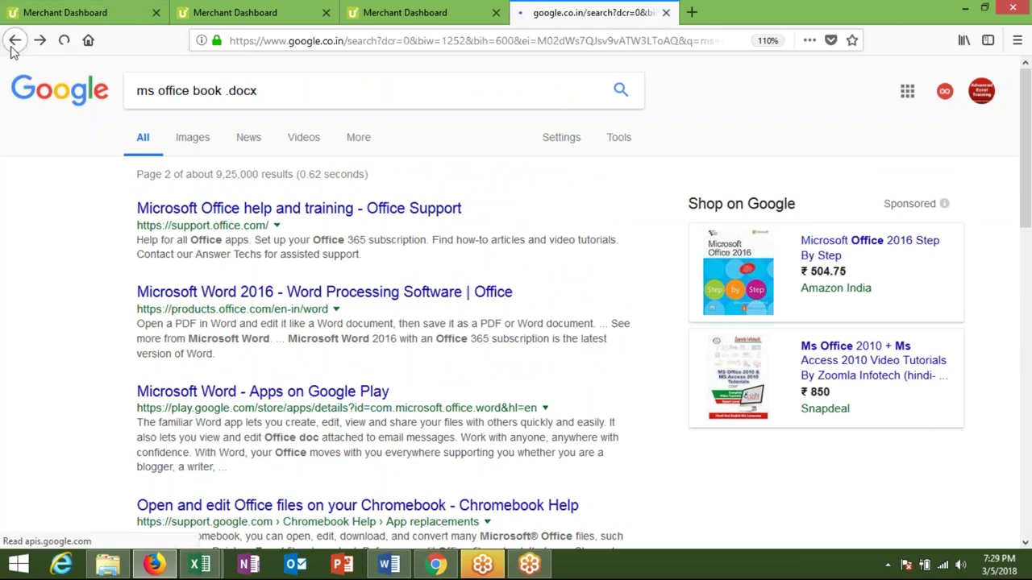
{"action": "scroll", "coordinate": [69, 120], "scroll_direction": "up", "scroll_amount": 5}
{"action": "scroll", "coordinate": [41, 111], "scroll_direction": "up", "scroll_amount": 10}
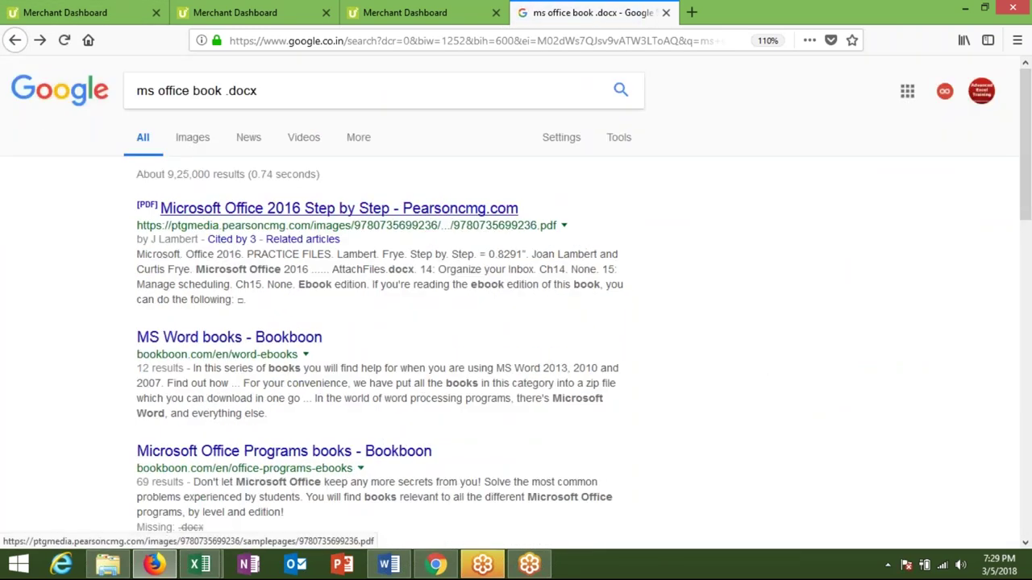
Open the Microsoft Office 2016 Step by Step PDF and scroll to its Contents.
{"action": "left_click", "coordinate": [385, 215]}
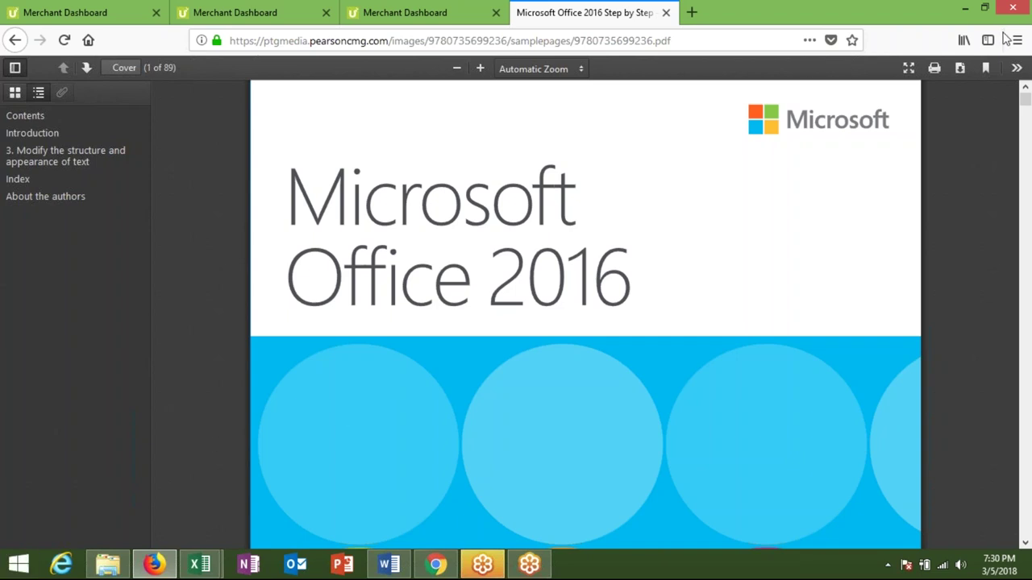
{"action": "scroll", "coordinate": [675, 205], "scroll_direction": "down", "scroll_amount": 5}
{"action": "scroll", "coordinate": [674, 202], "scroll_direction": "down", "scroll_amount": 5}
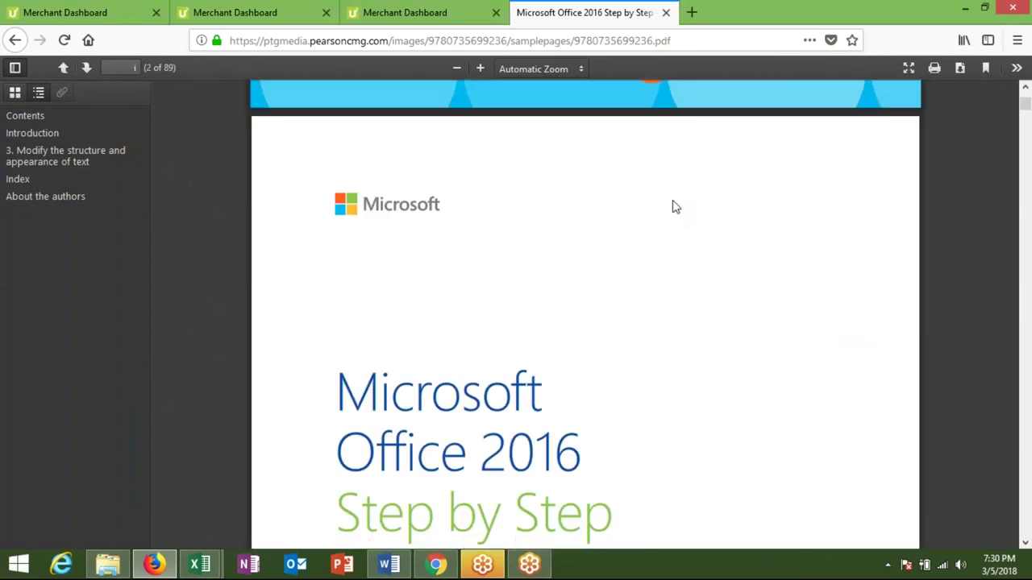
{"action": "scroll", "coordinate": [673, 205], "scroll_direction": "down", "scroll_amount": 3}
{"action": "scroll", "coordinate": [673, 204], "scroll_direction": "down", "scroll_amount": 3}
{"action": "scroll", "coordinate": [673, 205], "scroll_direction": "down", "scroll_amount": 3}
{"action": "scroll", "coordinate": [673, 205], "scroll_direction": "down", "scroll_amount": 3}
{"action": "scroll", "coordinate": [678, 198], "scroll_direction": "down", "scroll_amount": 8}
{"action": "scroll", "coordinate": [679, 198], "scroll_direction": "up", "scroll_amount": 6}
{"action": "scroll", "coordinate": [679, 198], "scroll_direction": "down", "scroll_amount": 8}
{"action": "scroll", "coordinate": [679, 199], "scroll_direction": "down", "scroll_amount": 5}
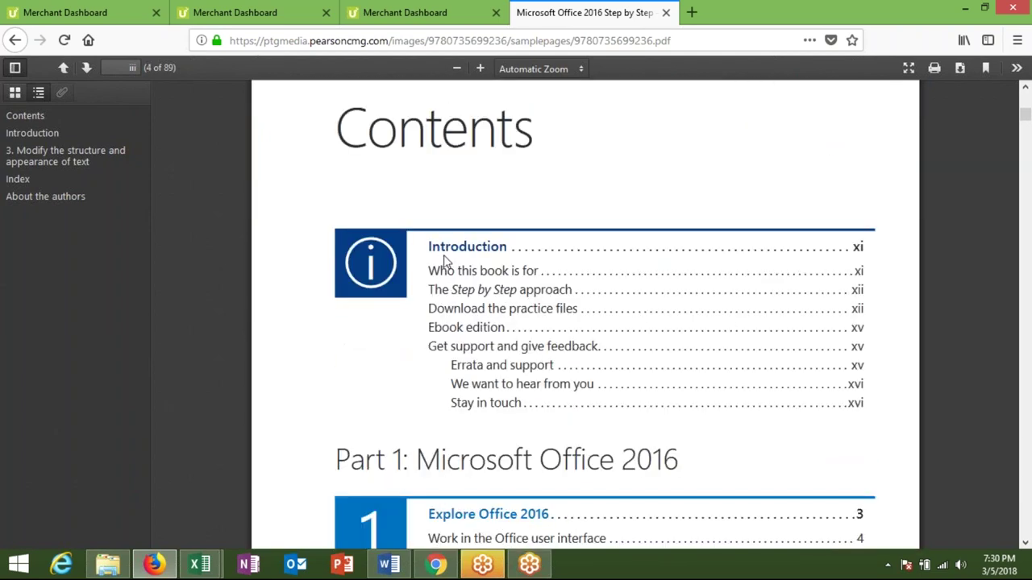
Select Contents entries such as Introduction, Work in the Office user interface, and Who this book is for.
{"action": "double_click", "coordinate": [482, 248]}
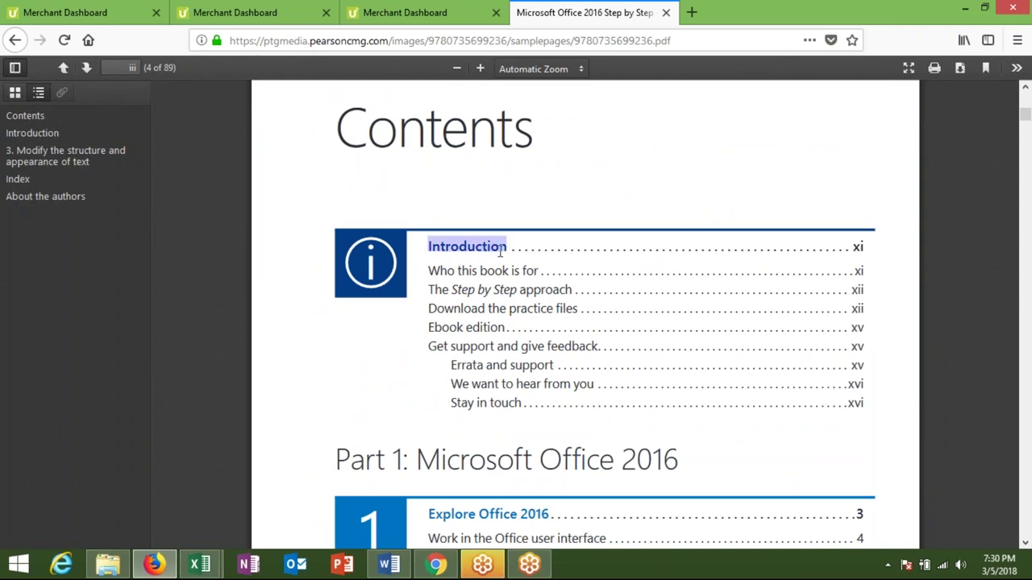
{"action": "scroll", "coordinate": [498, 248], "scroll_direction": "down", "scroll_amount": 3}
{"action": "scroll", "coordinate": [513, 300], "scroll_direction": "down", "scroll_amount": 2}
{"action": "triple_click", "coordinate": [513, 303]}
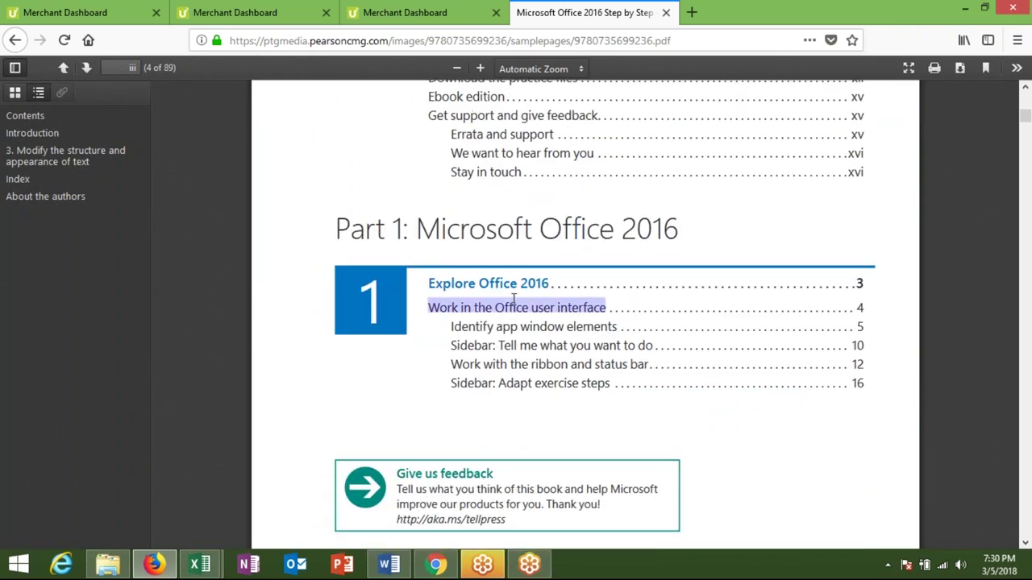
{"action": "scroll", "coordinate": [513, 300], "scroll_direction": "down", "scroll_amount": 1}
{"action": "scroll", "coordinate": [585, 315], "scroll_direction": "down", "scroll_amount": 5}
{"action": "scroll", "coordinate": [585, 314], "scroll_direction": "down", "scroll_amount": 3}
{"action": "scroll", "coordinate": [585, 314], "scroll_direction": "up", "scroll_amount": 4}
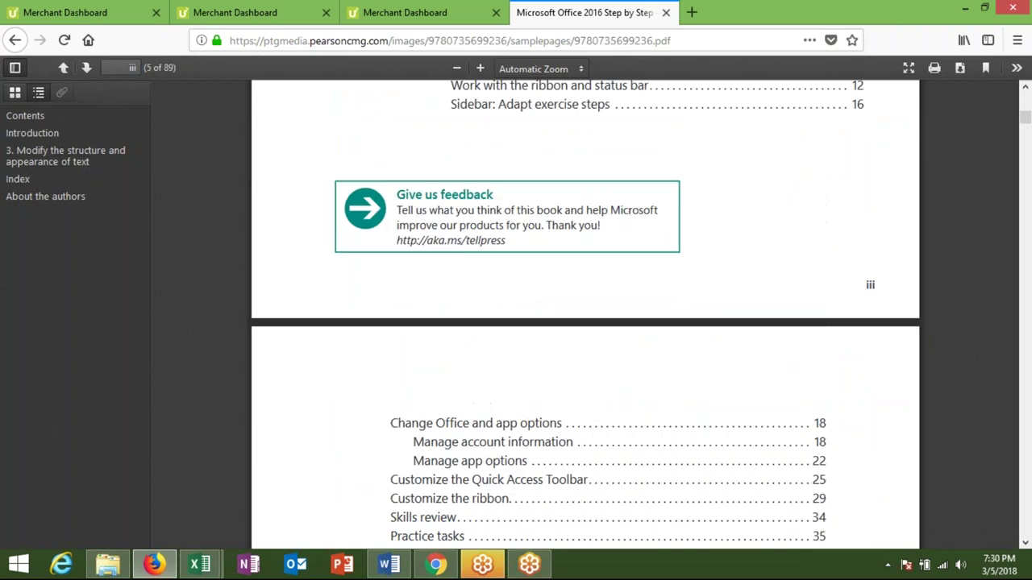
{"action": "scroll", "coordinate": [585, 315], "scroll_direction": "up", "scroll_amount": 10}
{"action": "left_click_drag", "start_coordinate": [476, 435], "coordinate": [640, 438]}
{"action": "left_click", "coordinate": [741, 427]}
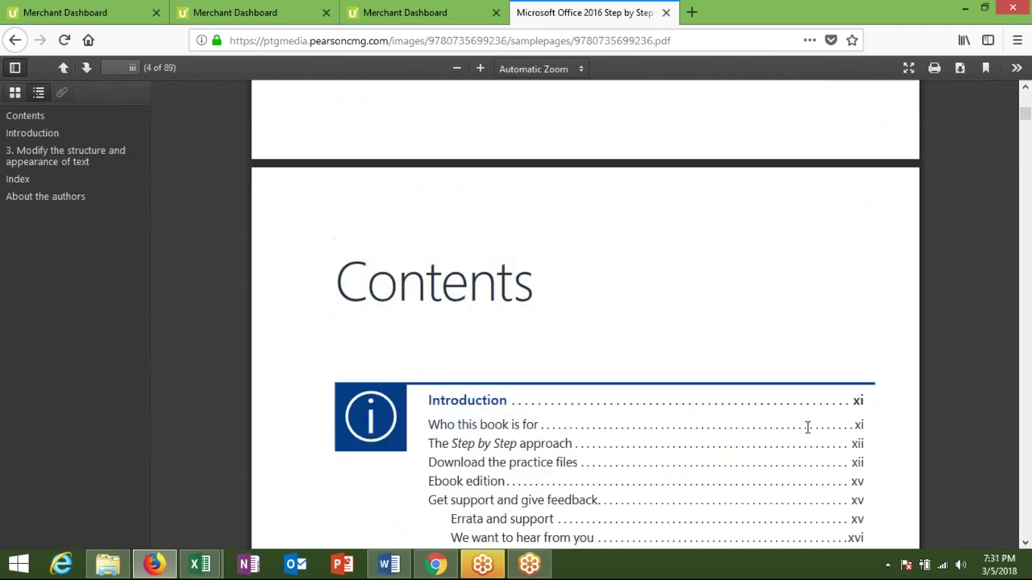
{"action": "double_click", "coordinate": [807, 428]}
{"action": "scroll", "coordinate": [594, 315], "scroll_direction": "down", "scroll_amount": 5}
{"action": "left_click_drag", "start_coordinate": [576, 269], "coordinate": [647, 269]}
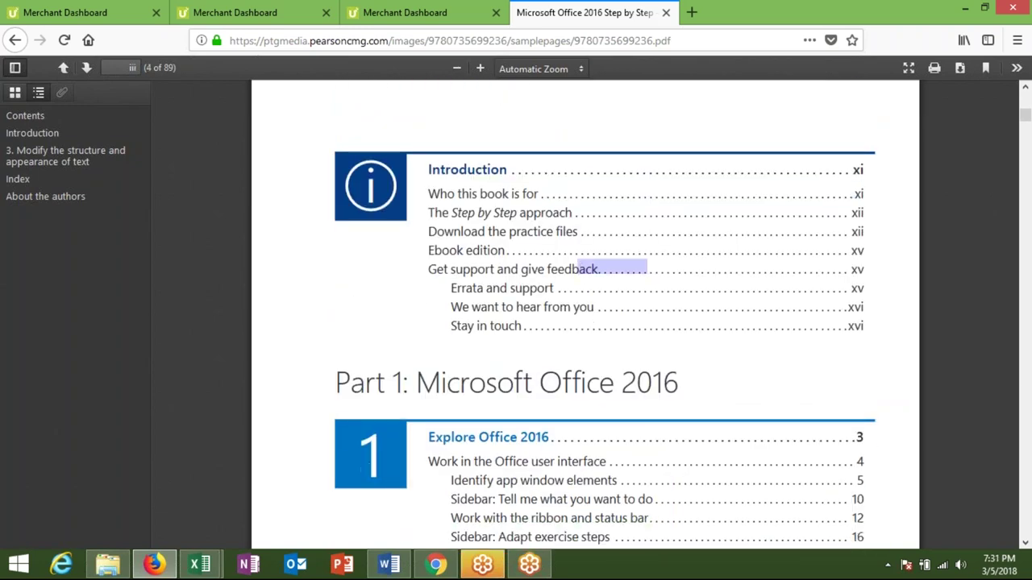
Scroll past the Introduction to the last author page and select all its text.
{"action": "scroll", "coordinate": [661, 328], "scroll_direction": "down", "scroll_amount": 5}
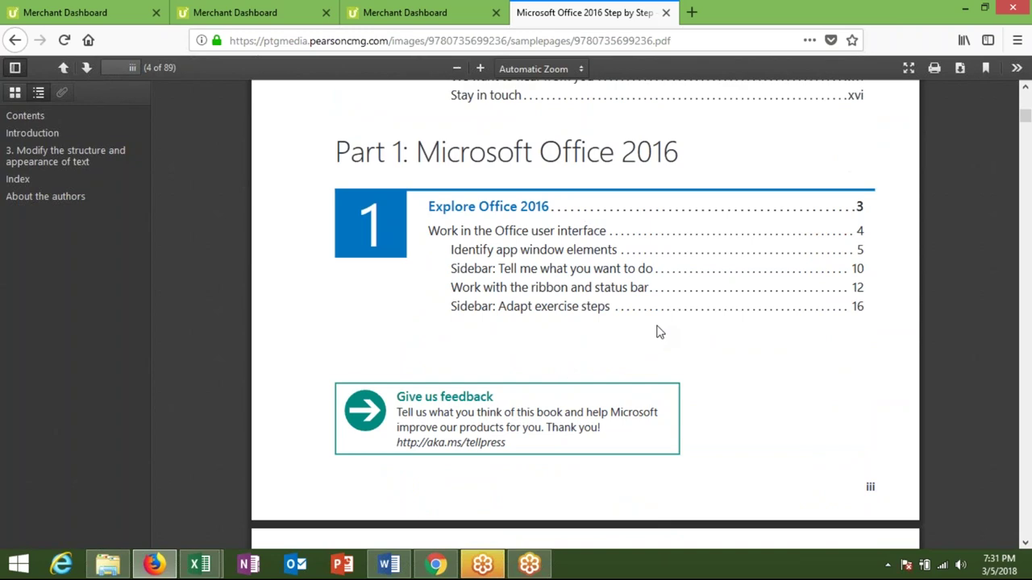
{"action": "scroll", "coordinate": [659, 331], "scroll_direction": "down", "scroll_amount": 5}
{"action": "scroll", "coordinate": [661, 328], "scroll_direction": "down", "scroll_amount": 5}
{"action": "scroll", "coordinate": [661, 329], "scroll_direction": "down", "scroll_amount": 5}
{"action": "scroll", "coordinate": [663, 319], "scroll_direction": "down", "scroll_amount": 5}
{"action": "scroll", "coordinate": [663, 319], "scroll_direction": "down", "scroll_amount": 5}
{"action": "scroll", "coordinate": [663, 318], "scroll_direction": "down", "scroll_amount": 5}
{"action": "scroll", "coordinate": [663, 319], "scroll_direction": "down", "scroll_amount": 5}
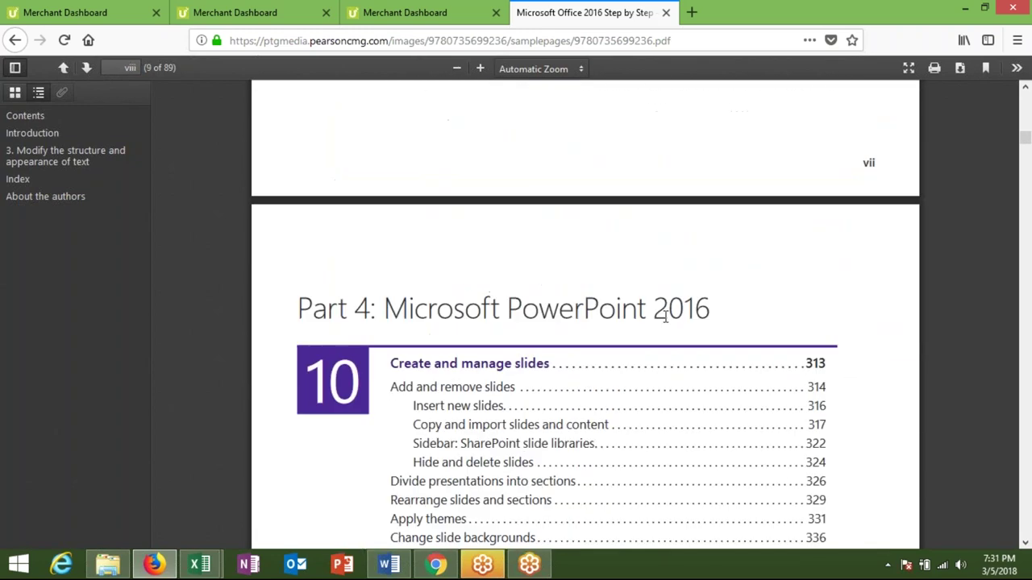
{"action": "scroll", "coordinate": [665, 317], "scroll_direction": "down", "scroll_amount": 5}
{"action": "scroll", "coordinate": [665, 317], "scroll_direction": "down", "scroll_amount": 5}
{"action": "scroll", "coordinate": [665, 317], "scroll_direction": "down", "scroll_amount": 5}
{"action": "scroll", "coordinate": [665, 317], "scroll_direction": "down", "scroll_amount": 5}
{"action": "scroll", "coordinate": [299, 346], "scroll_direction": "down", "scroll_amount": 5}
{"action": "scroll", "coordinate": [299, 345], "scroll_direction": "down", "scroll_amount": 5}
{"action": "scroll", "coordinate": [329, 233], "scroll_direction": "up", "scroll_amount": 1}
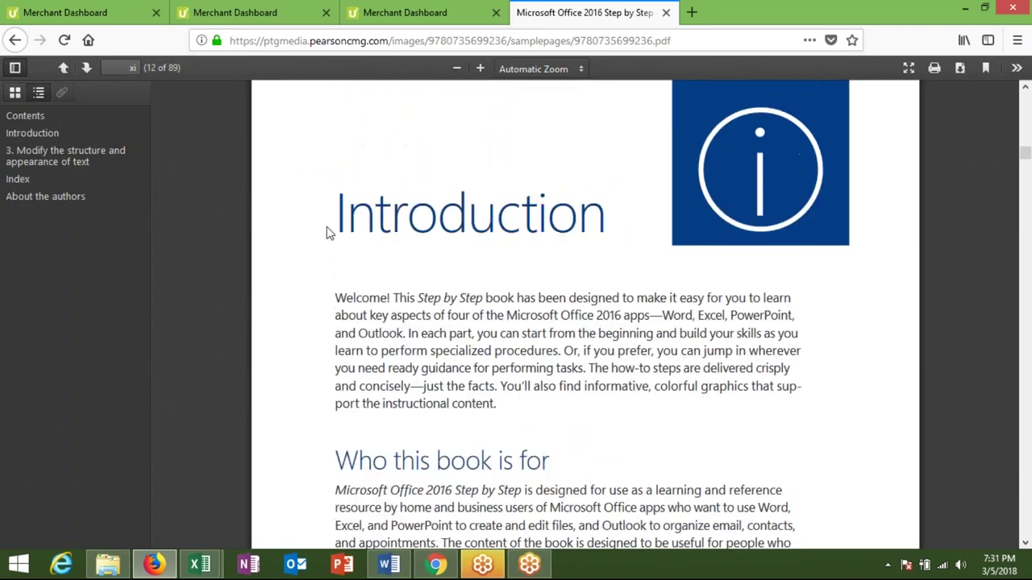
{"action": "double_click", "coordinate": [330, 218]}
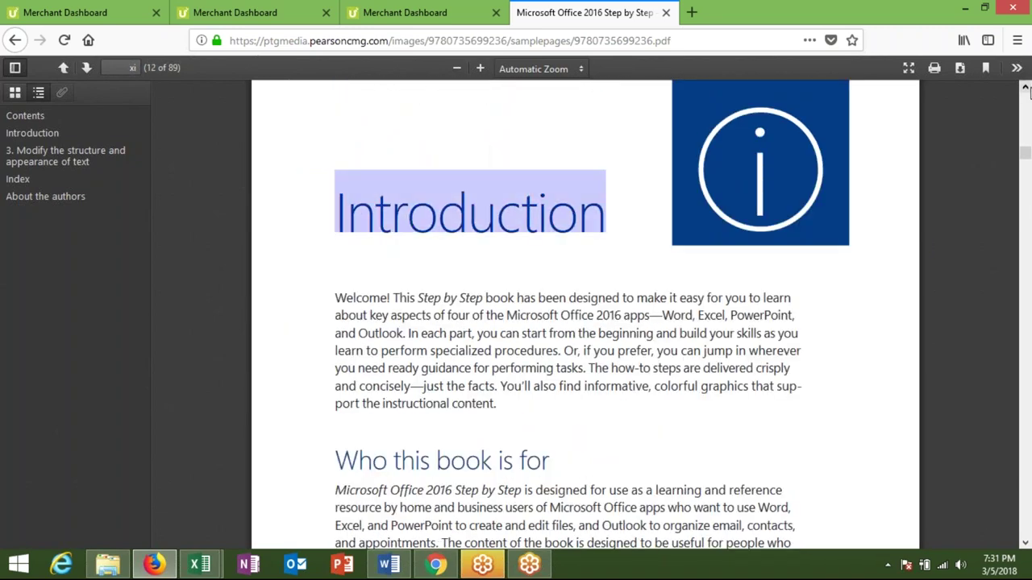
{"action": "left_click_drag", "start_coordinate": [1026, 155], "coordinate": [1028, 540]}
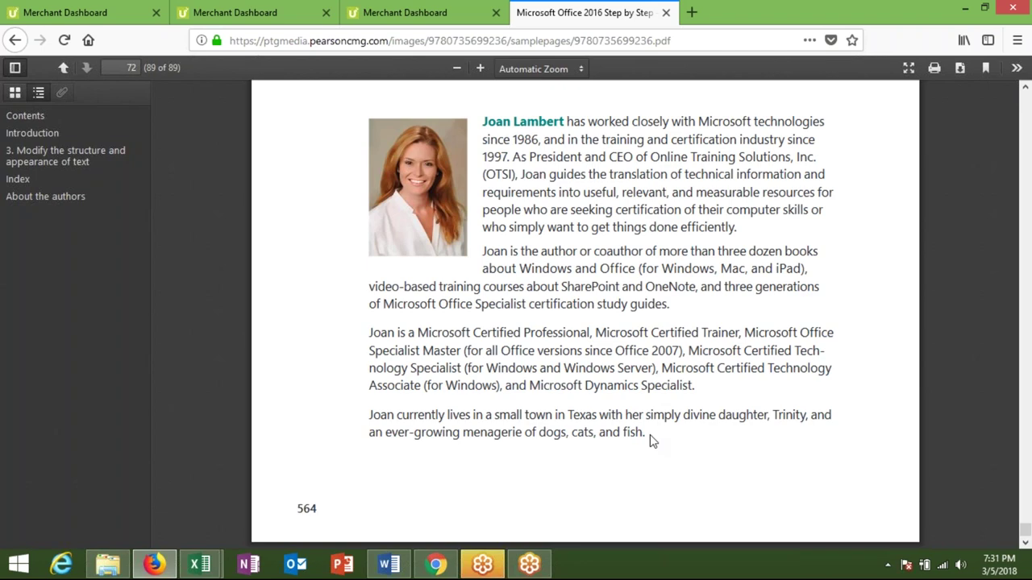
{"action": "key", "text": "ctrl+a"}
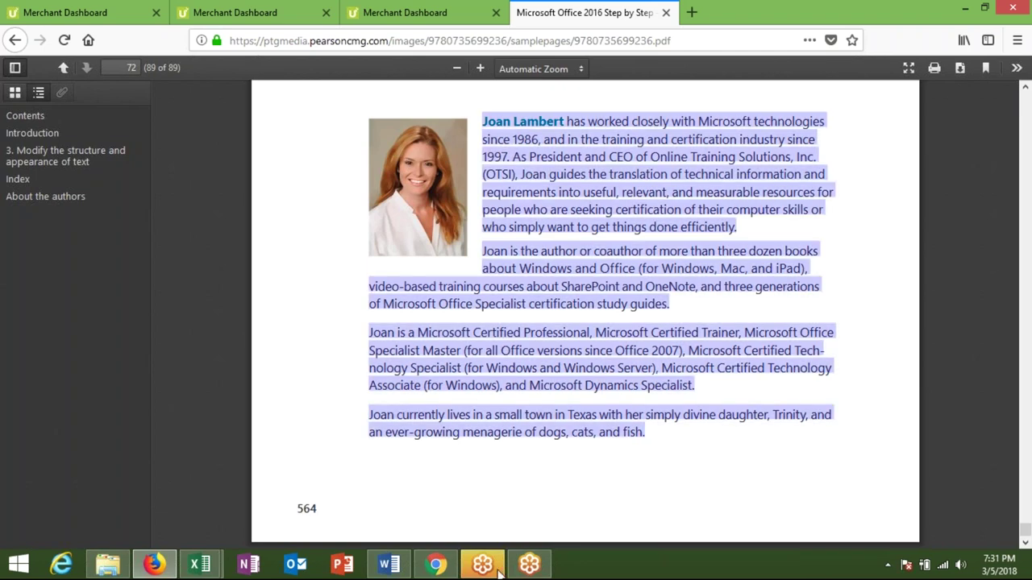
Paste the copied author text into the blank Word document, then delete it.
{"action": "left_click", "coordinate": [389, 565]}
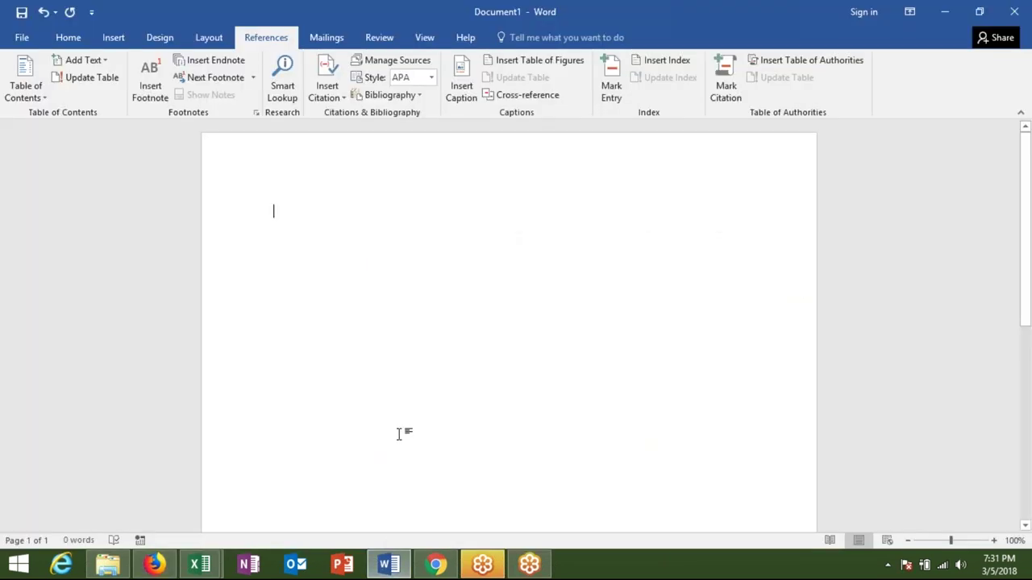
{"action": "key", "text": "ctrl+v"}
{"action": "key", "text": "ctrl+Home"}
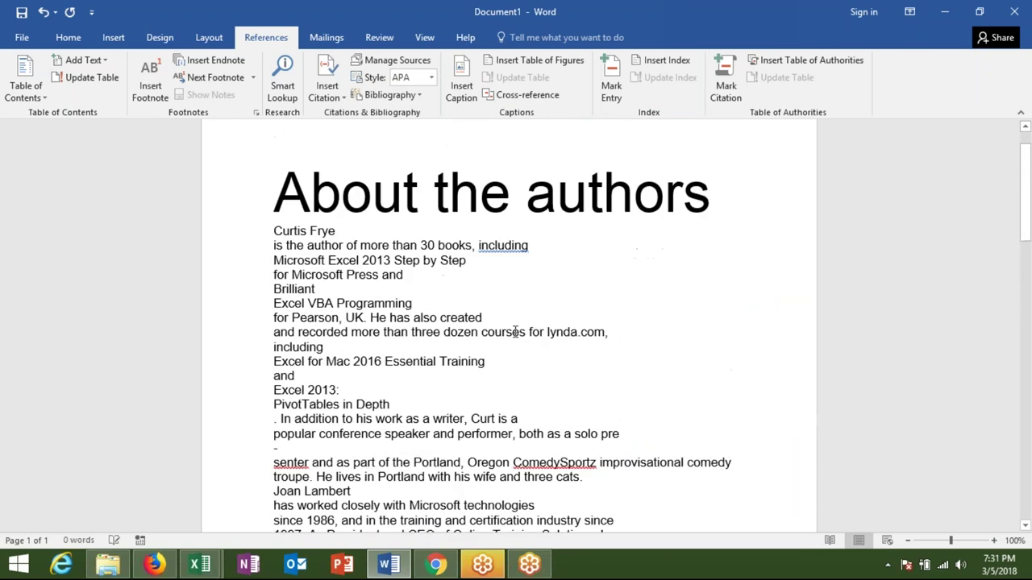
{"action": "mouse_move", "coordinate": [1026, 179]}
{"action": "left_mouse_down"}
{"action": "mouse_move", "coordinate": [1015, 482]}
{"action": "mouse_move", "coordinate": [970, 159]}
{"action": "left_mouse_up"}
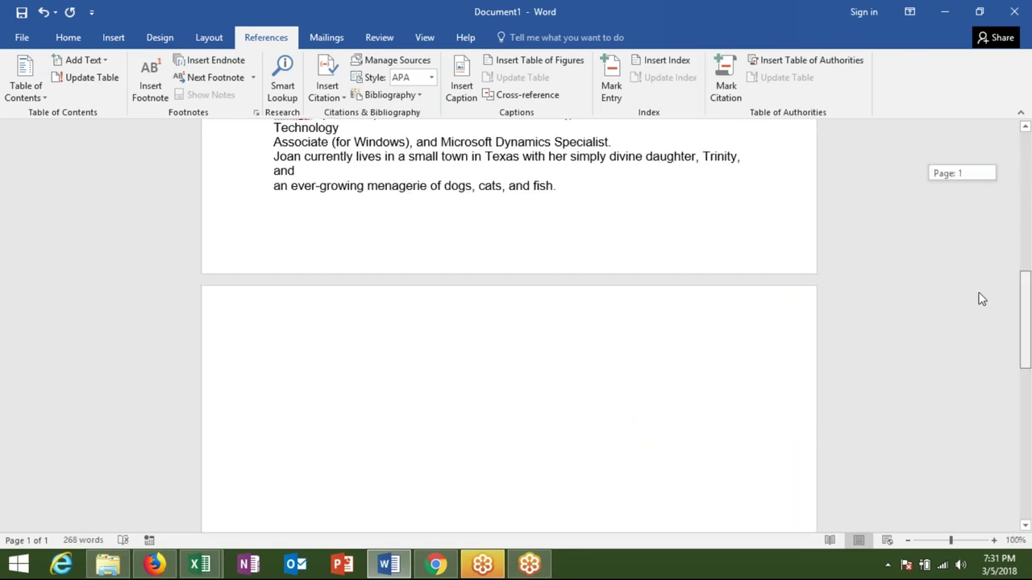
{"action": "key", "text": "ctrl+a"}
{"action": "key", "text": "Delete"}
Copy the selected PDF text in Firefox and paste it into the Word document.
{"action": "key", "text": "alt+Tab"}
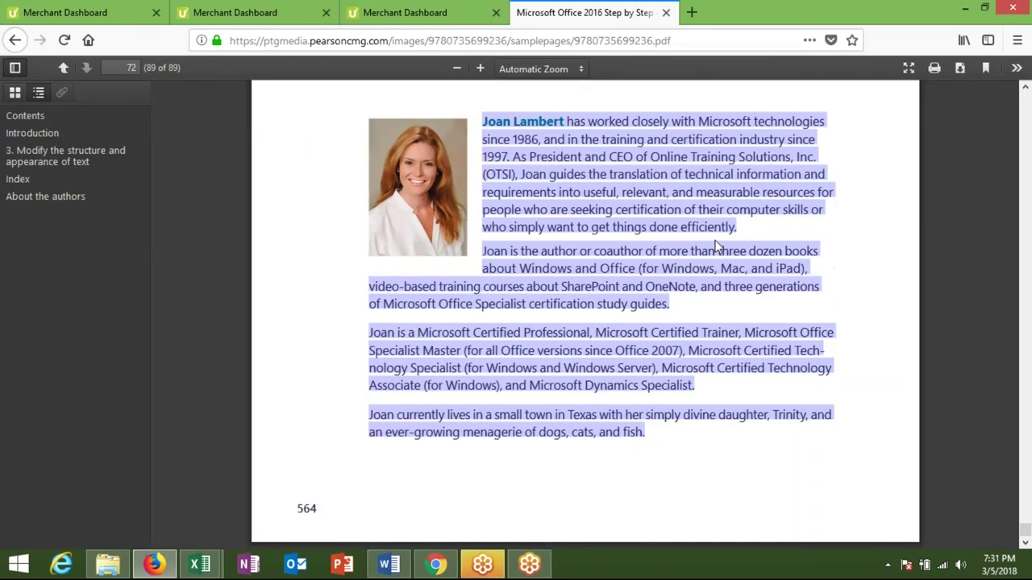
{"action": "scroll", "coordinate": [585, 315], "scroll_direction": "up", "scroll_amount": 20}
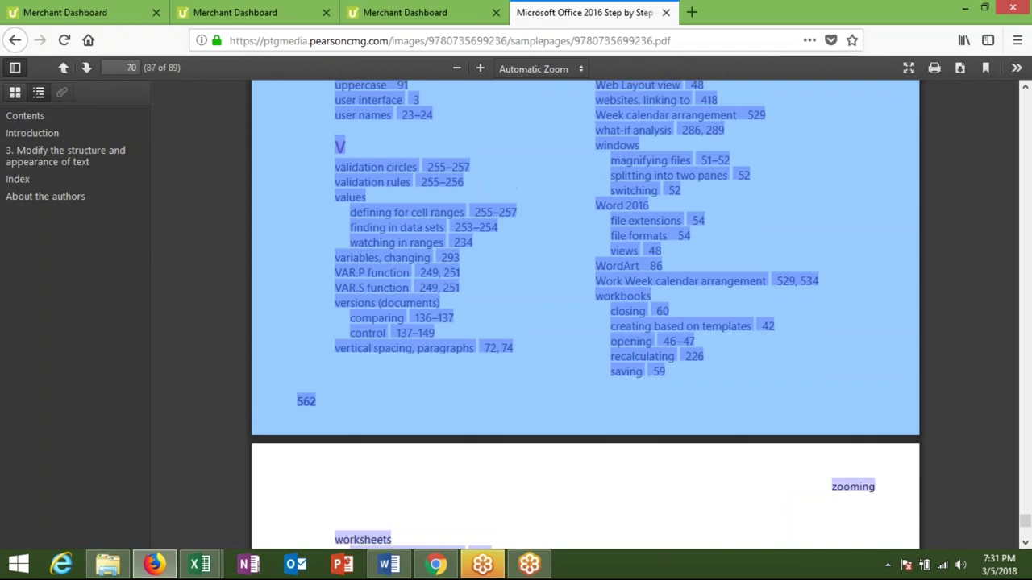
{"action": "scroll", "coordinate": [704, 226], "scroll_direction": "up", "scroll_amount": 10}
{"action": "right_click", "coordinate": [703, 231]}
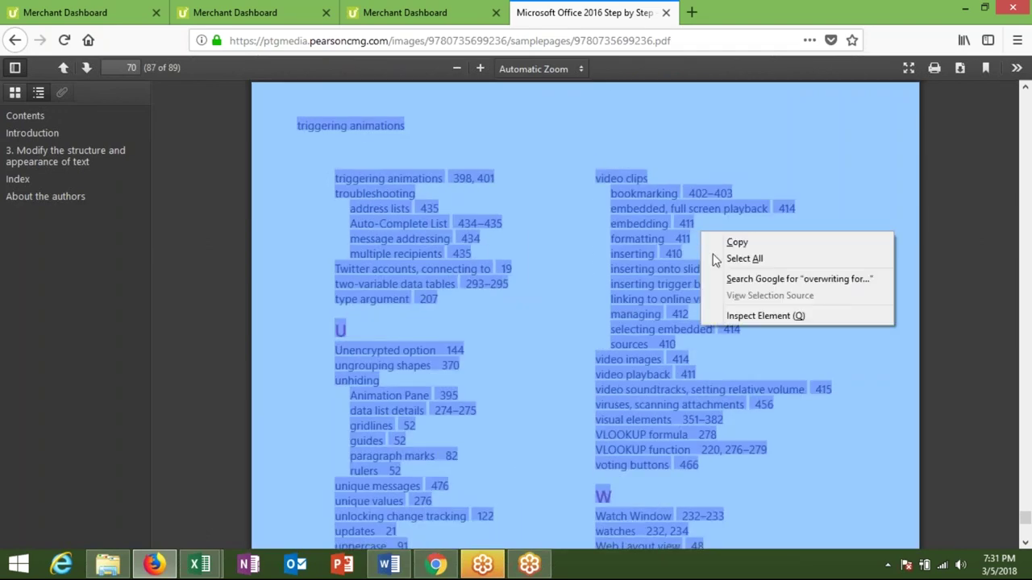
{"action": "left_click", "coordinate": [732, 243]}
{"action": "key", "text": "alt+Tab"}
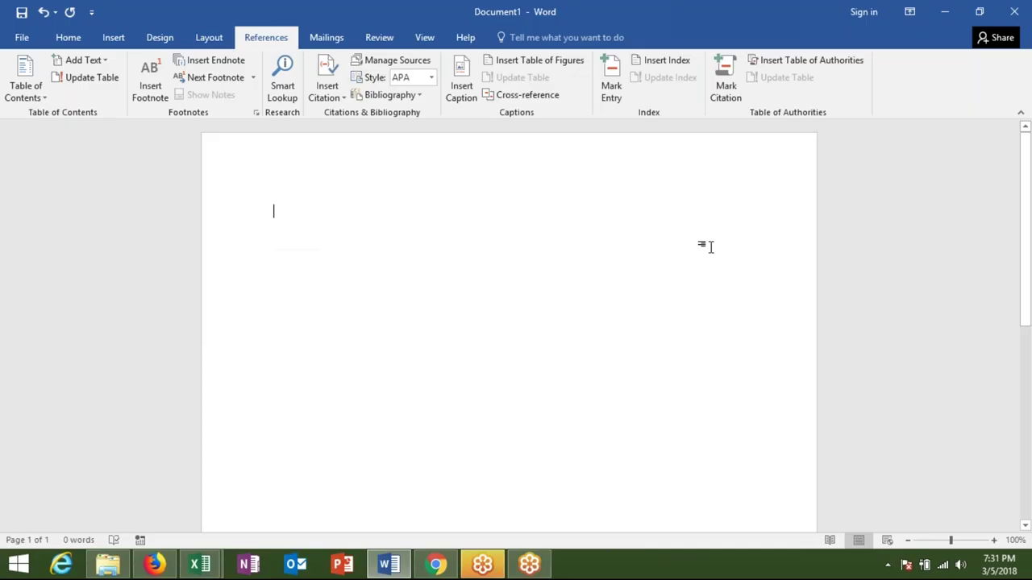
{"action": "key", "text": "ctrl+v"}
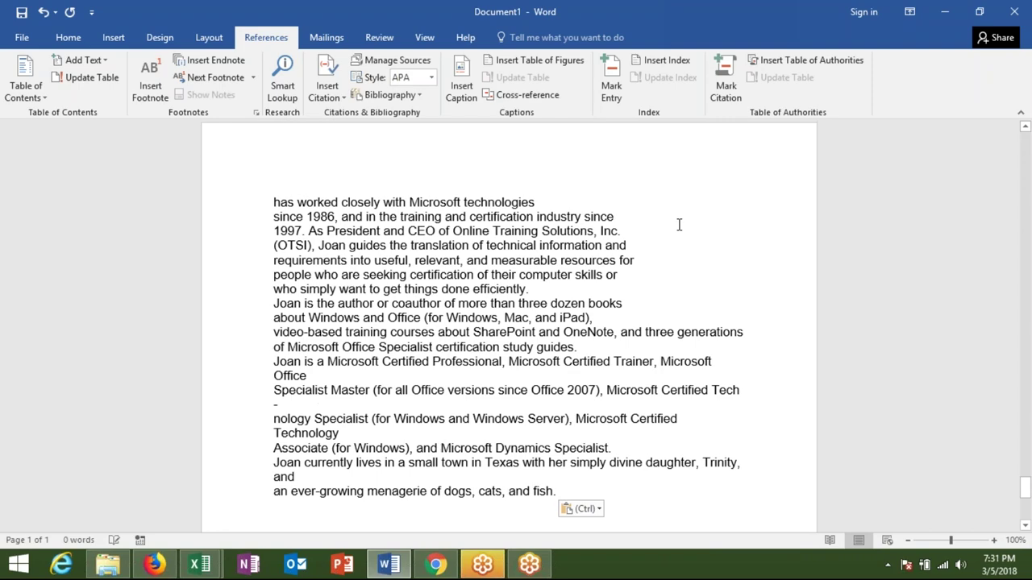
Review the pasted book text, then select it all and delete it.
{"action": "scroll", "coordinate": [868, 276], "scroll_direction": "up", "scroll_amount": 6}
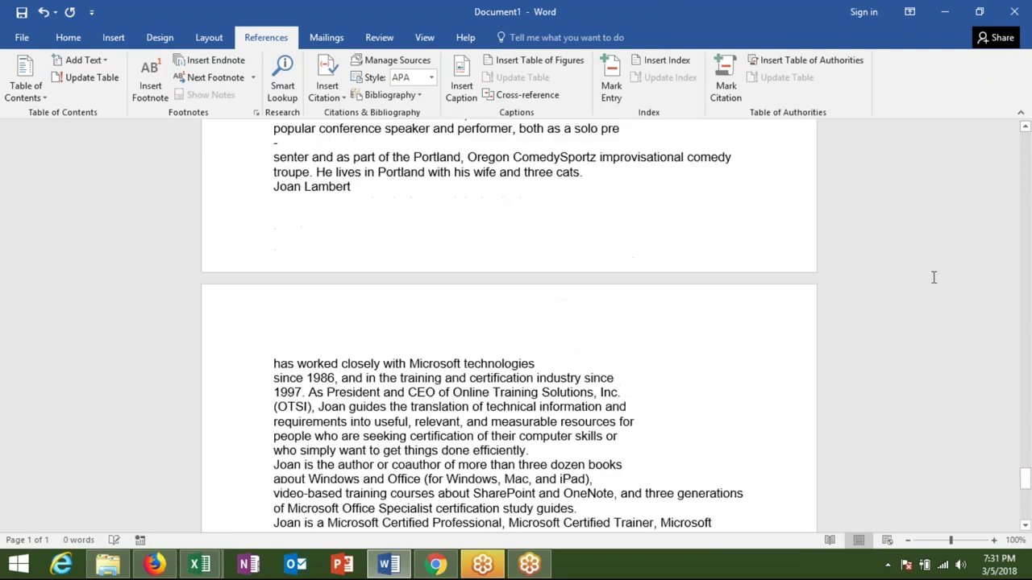
{"action": "scroll", "coordinate": [912, 269], "scroll_direction": "up", "scroll_amount": 9}
{"action": "scroll", "coordinate": [912, 269], "scroll_direction": "up", "scroll_amount": 5}
{"action": "scroll", "coordinate": [911, 270], "scroll_direction": "up", "scroll_amount": 6}
{"action": "mouse_move", "coordinate": [1018, 457]}
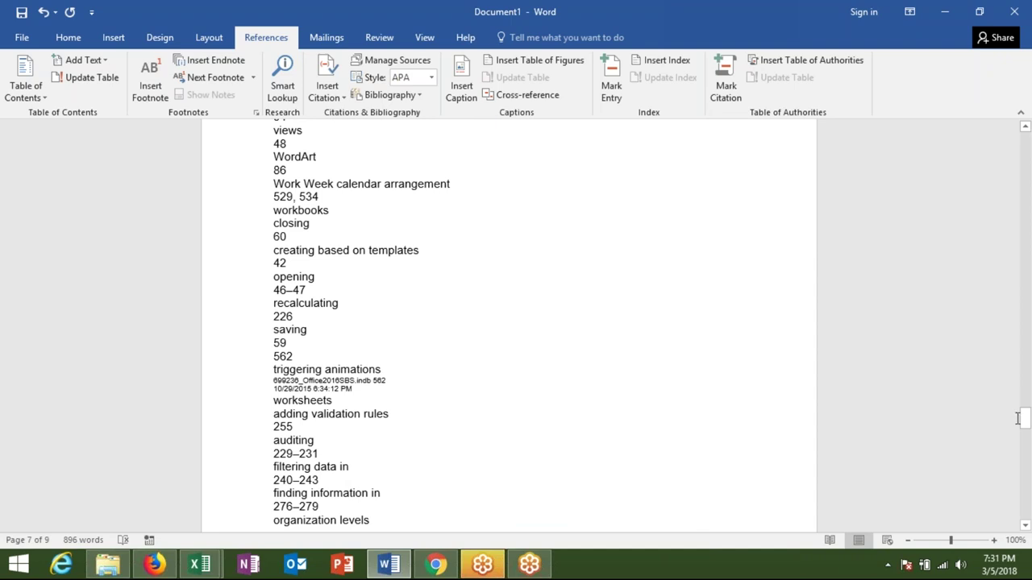
{"action": "left_click_drag", "start_coordinate": [1027, 428], "coordinate": [1027, 418]}
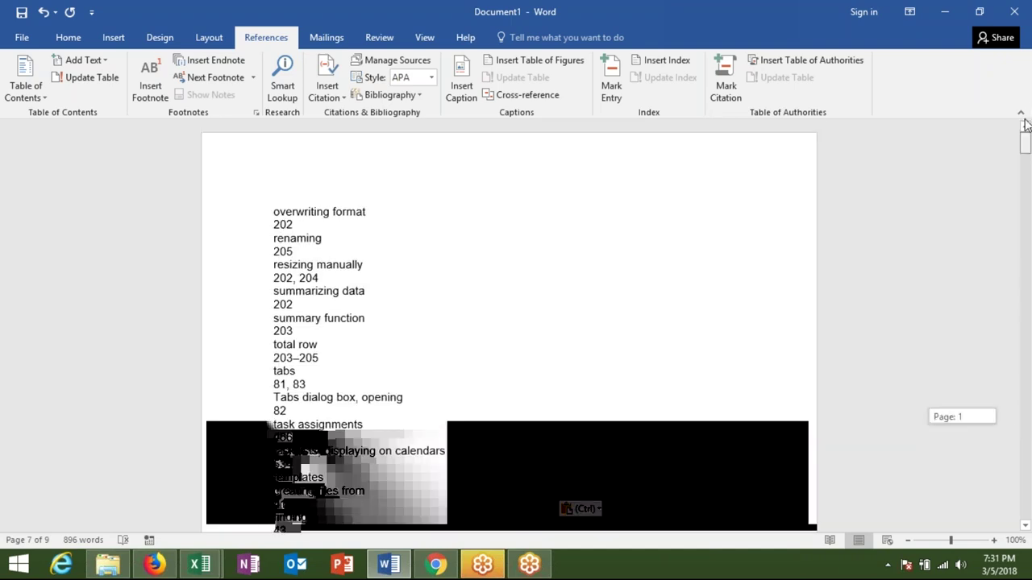
{"action": "left_click", "coordinate": [519, 304]}
{"action": "left_click", "coordinate": [429, 281]}
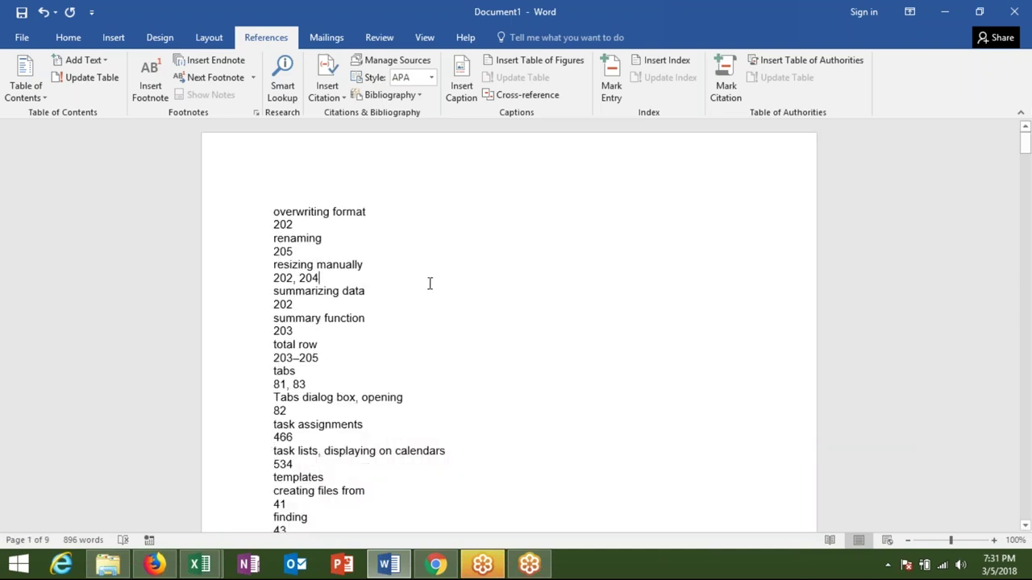
{"action": "scroll", "coordinate": [428, 289], "scroll_direction": "down", "scroll_amount": 1}
{"action": "scroll", "coordinate": [428, 289], "scroll_direction": "up", "scroll_amount": 1}
{"action": "key", "text": "ctrl+a"}
{"action": "key", "text": "Delete"}
Download the book PDF 9780735699236.pdf from Firefox's viewer and save it to disk.
{"action": "key", "text": "alt+Tab"}
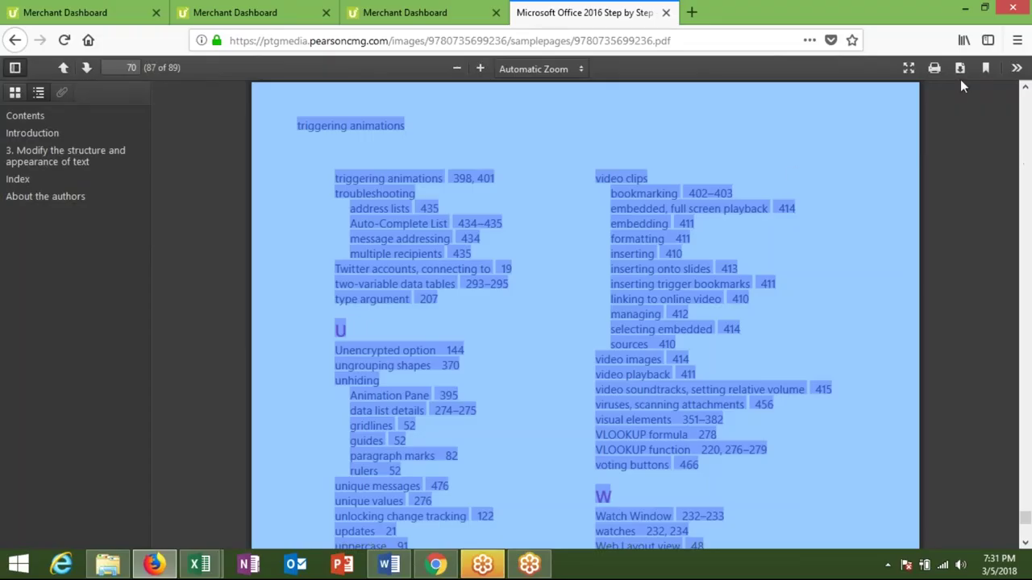
{"action": "left_click", "coordinate": [960, 68]}
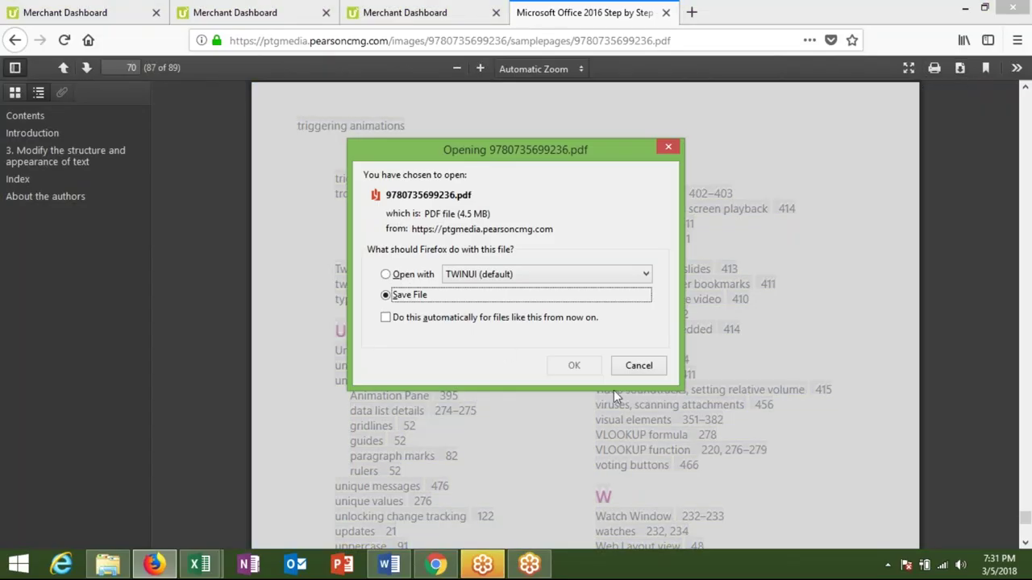
{"action": "key", "text": "Return"}
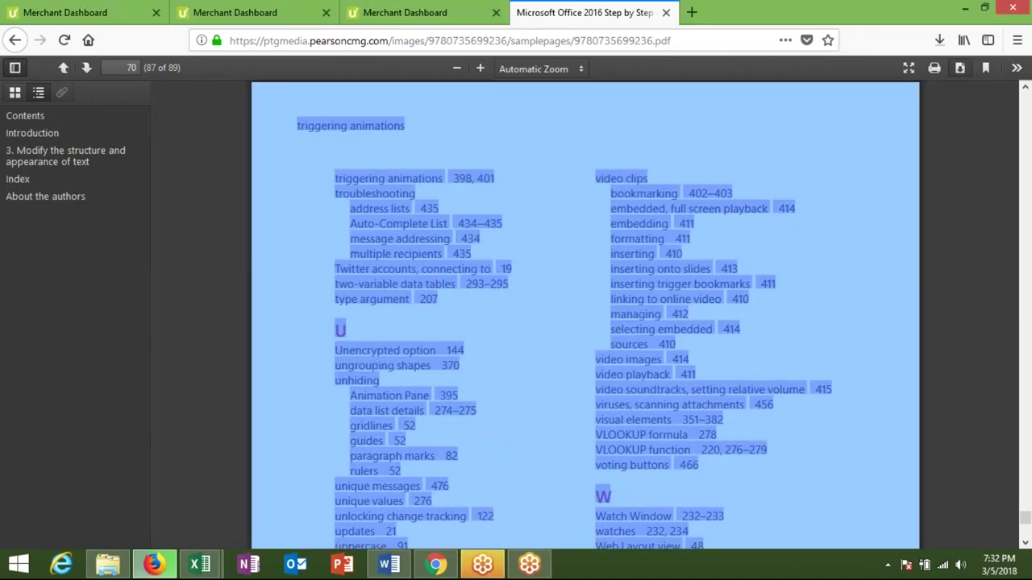
{"action": "key", "text": "alt+Tab"}
Insert Automatic Table 1 and dismiss the heading-style message.
{"action": "left_click", "coordinate": [44, 97]}
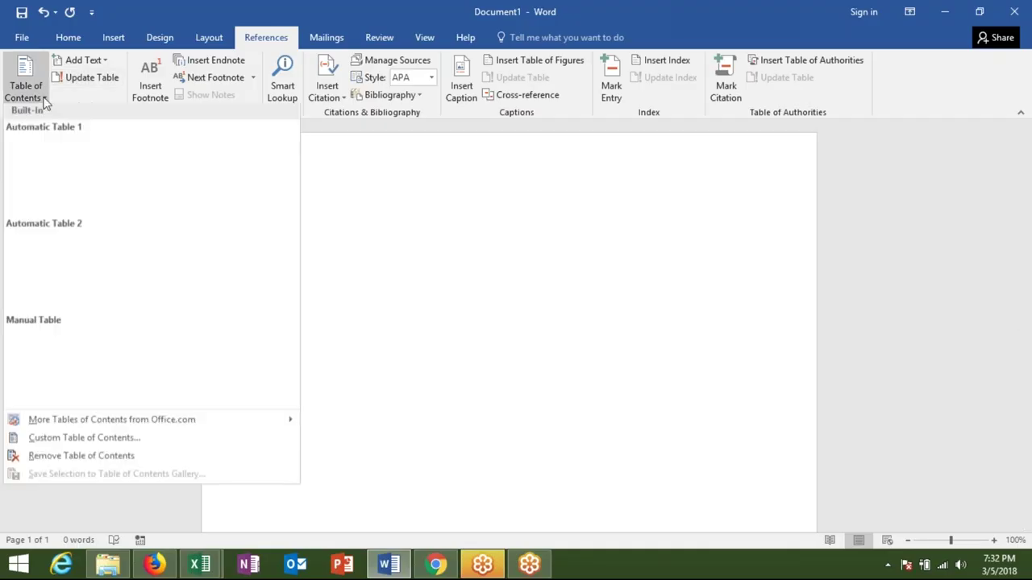
{"action": "left_click", "coordinate": [48, 178]}
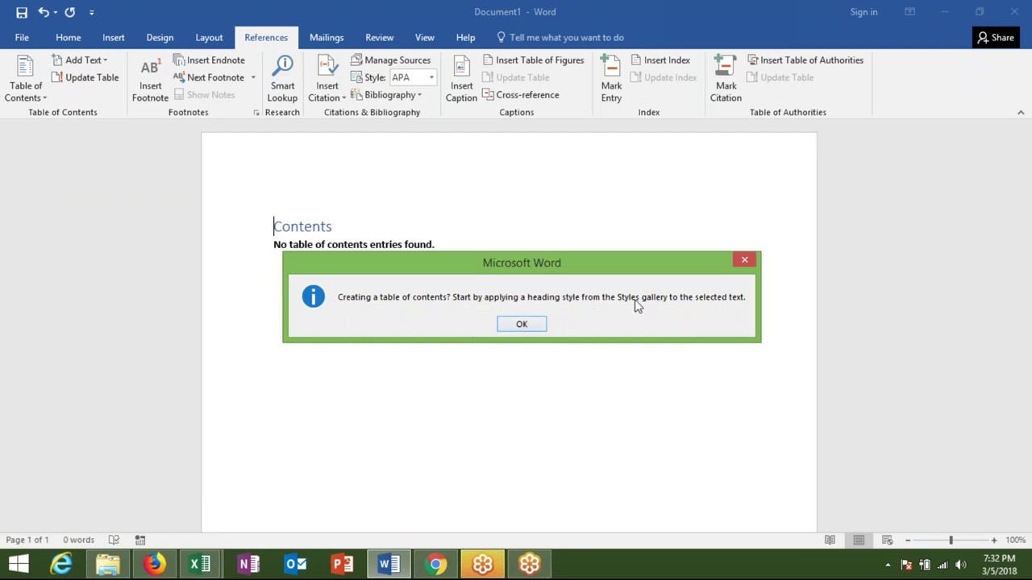
{"action": "left_click", "coordinate": [528, 323]}
Replace the placeholder with a typed '1. About a Auther ....1' entry, then remove the extra lines.
{"action": "left_click", "coordinate": [420, 245]}
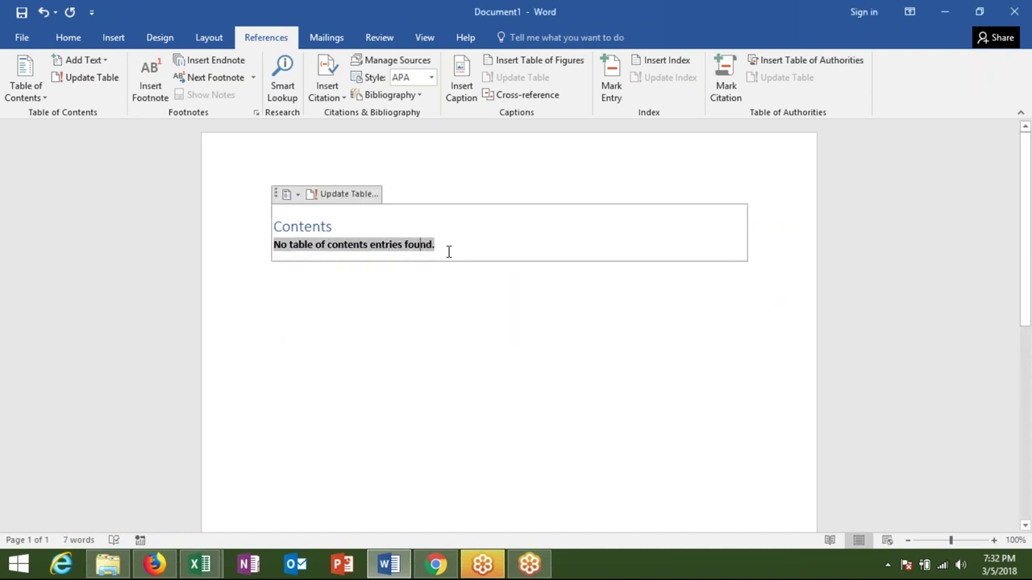
{"action": "left_click", "coordinate": [450, 251]}
{"action": "mouse_move", "coordinate": [436, 247]}
{"action": "left_mouse_down"}
{"action": "mouse_move", "coordinate": [306, 231]}
{"action": "mouse_move", "coordinate": [286, 250]}
{"action": "left_mouse_up"}
{"action": "type", "text": "1. "}
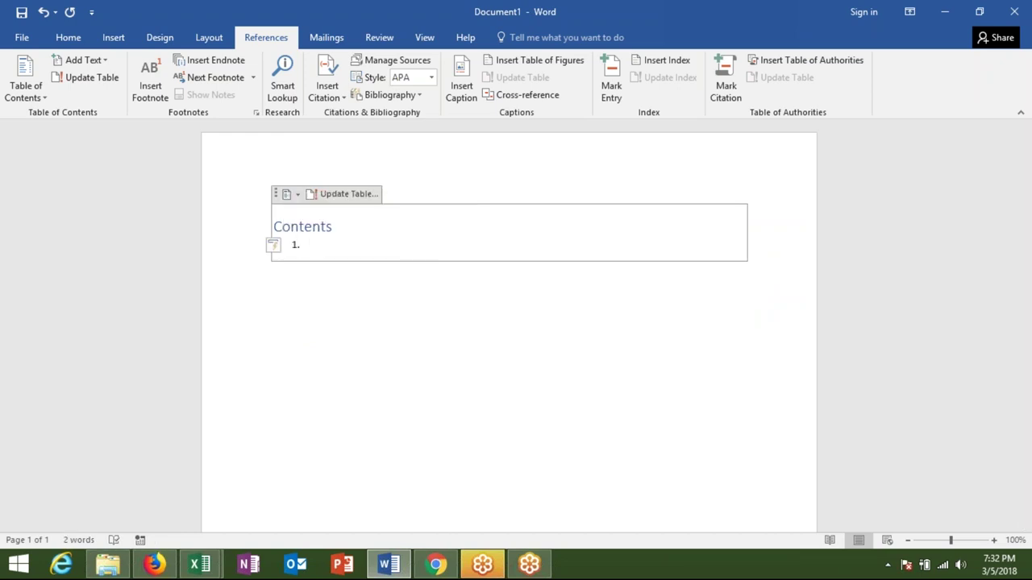
{"action": "type", "text": "About a Aut"}
{"action": "type", "text": "her "}
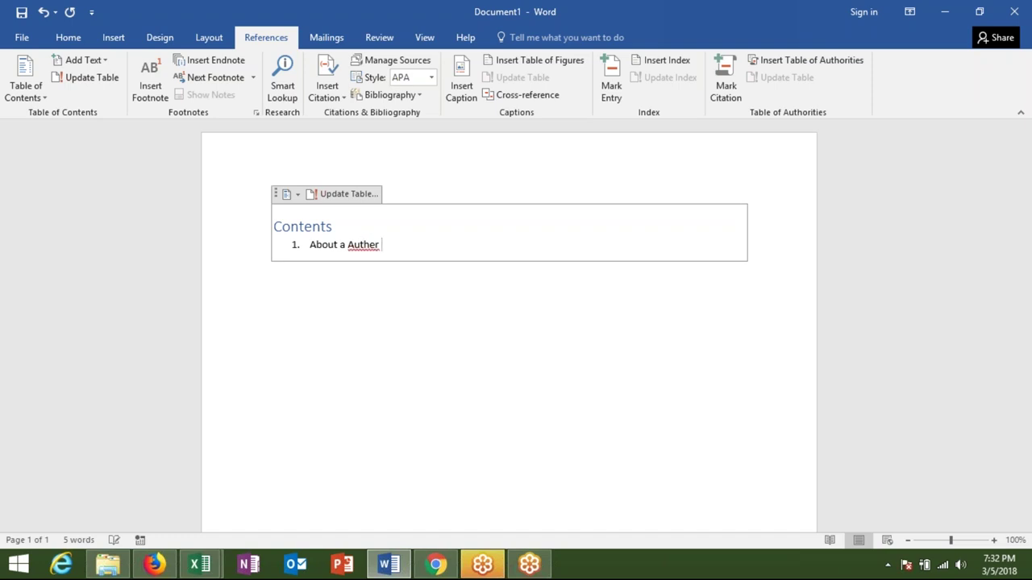
{"action": "type", "text": "...........................................1"}
{"action": "key", "text": "Return"}
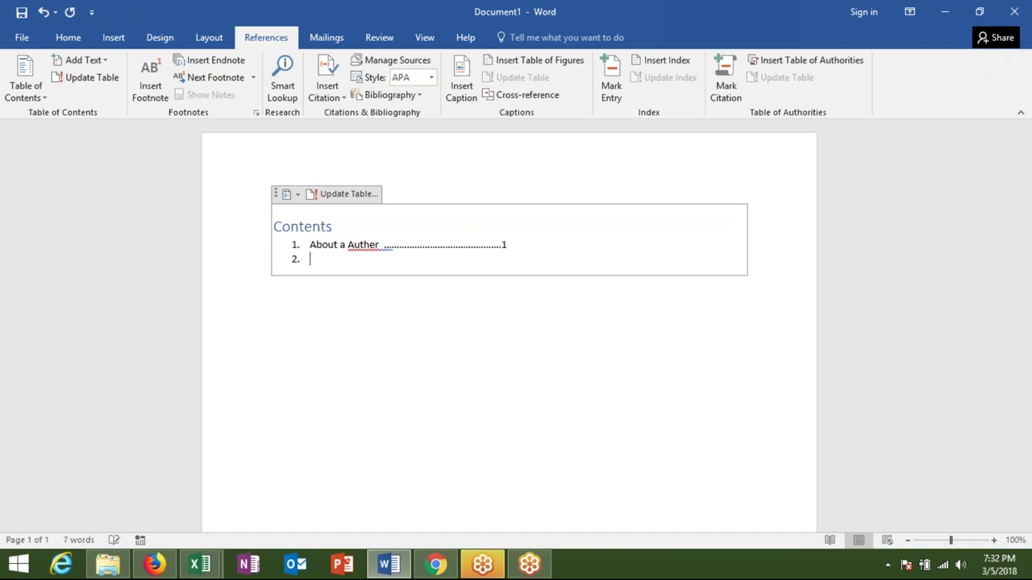
{"action": "key", "text": "BackSpace"}
{"action": "key", "text": "BackSpace"}
{"action": "key", "text": "Return"}
{"action": "key", "text": "BackSpace"}
{"action": "key", "text": "BackSpace"}
{"action": "key", "text": "BackSpace"}
{"action": "key", "text": "BackSpace"}
{"action": "key", "text": "BackSpace"}
{"action": "key", "text": "BackSpace"}
{"action": "key", "text": "BackSpace"}
{"action": "key", "text": "BackSpace"}
{"action": "key", "text": "BackSpace"}
{"action": "key", "text": "BackSpace"}
{"action": "key", "text": "BackSpace"}
{"action": "key", "text": "BackSpace"}
{"action": "key", "text": "BackSpace"}
{"action": "key", "text": "BackSpace"}
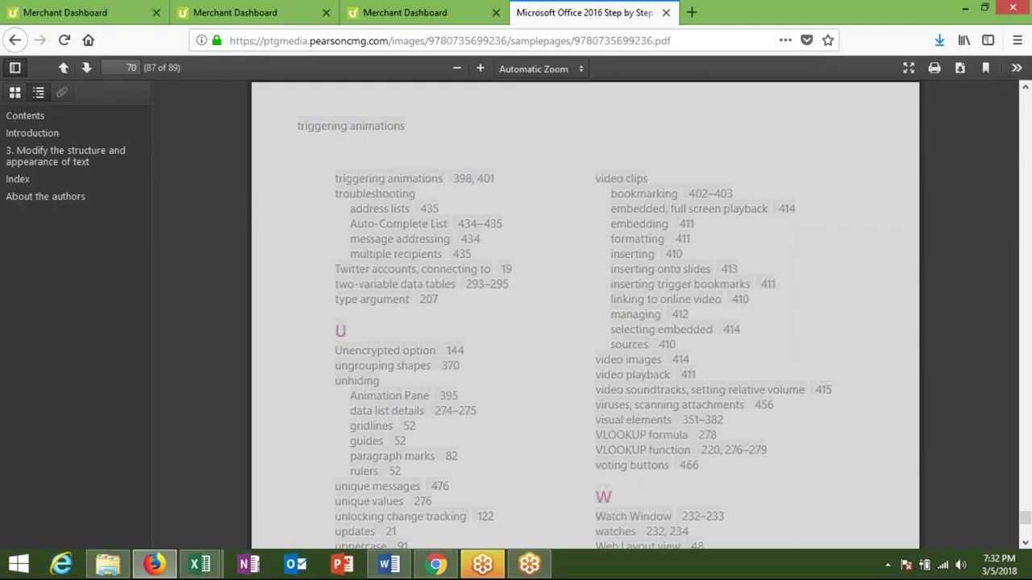
{"action": "key", "text": "ctrl+a"}
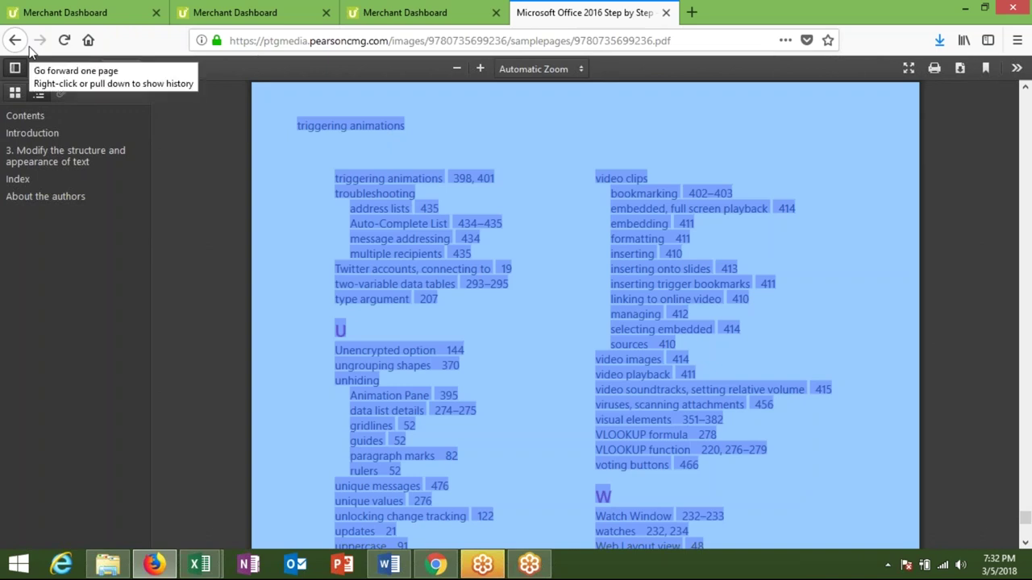
Return to the earlier results and confirm the book PDF appears in recent downloads.
{"action": "left_click", "coordinate": [14, 41]}
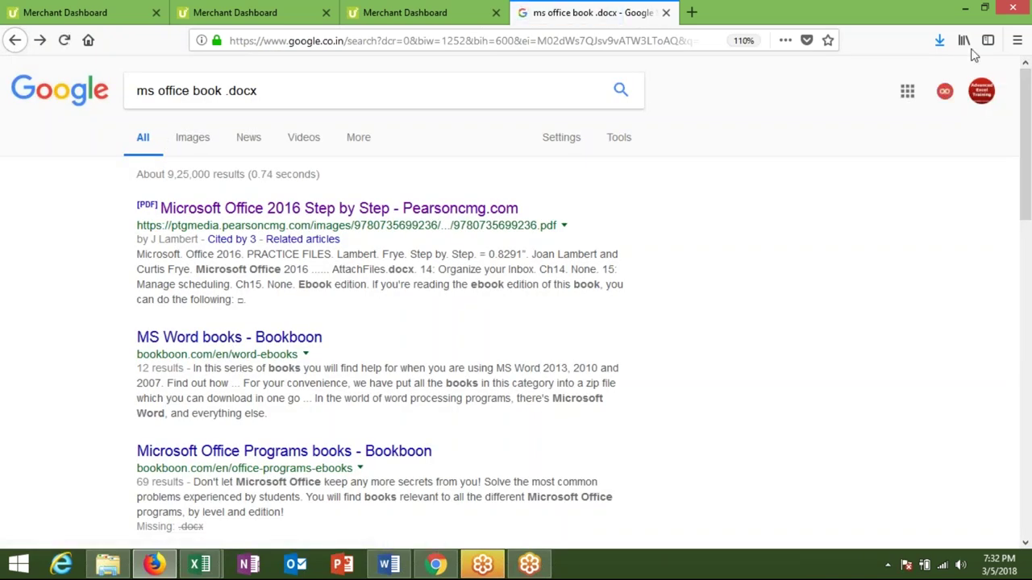
{"action": "left_click", "coordinate": [940, 47]}
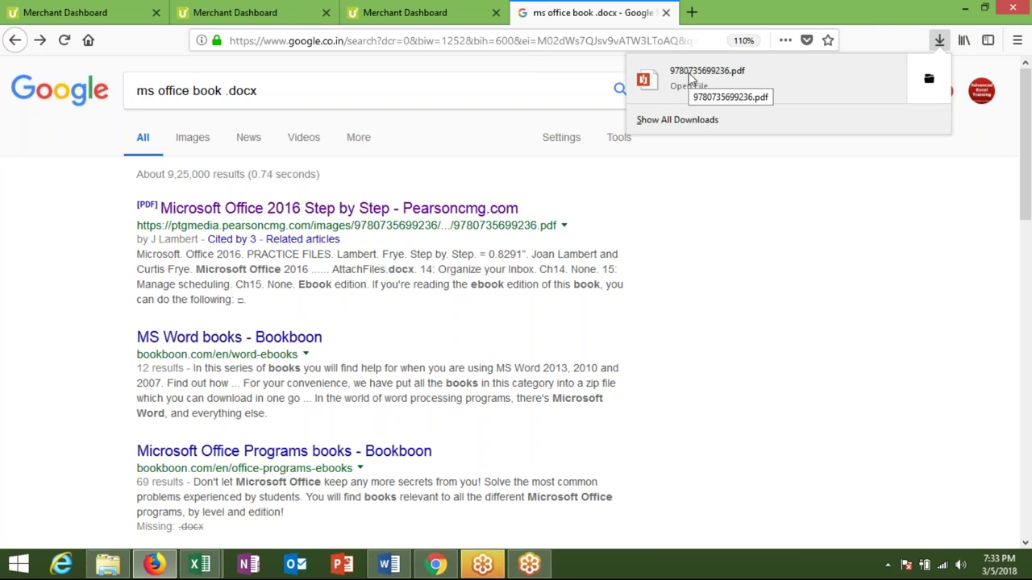
{"action": "left_click", "coordinate": [493, 94]}
Search Google for 'pdf to docx' and scroll to the pdf2docx.com result.
{"action": "left_click_drag", "start_coordinate": [403, 91], "coordinate": [38, 90]}
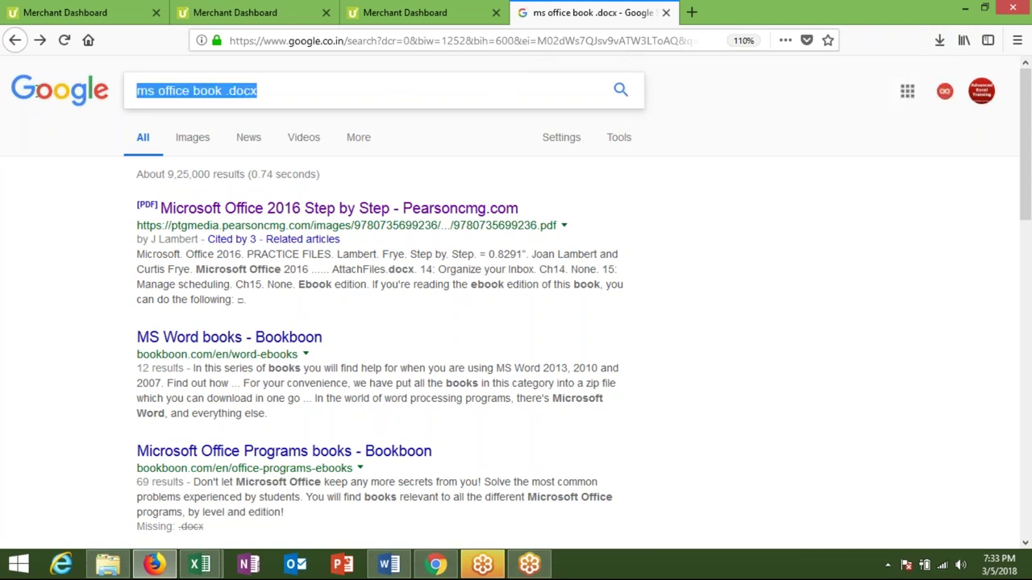
{"action": "key", "text": "BackSpace"}
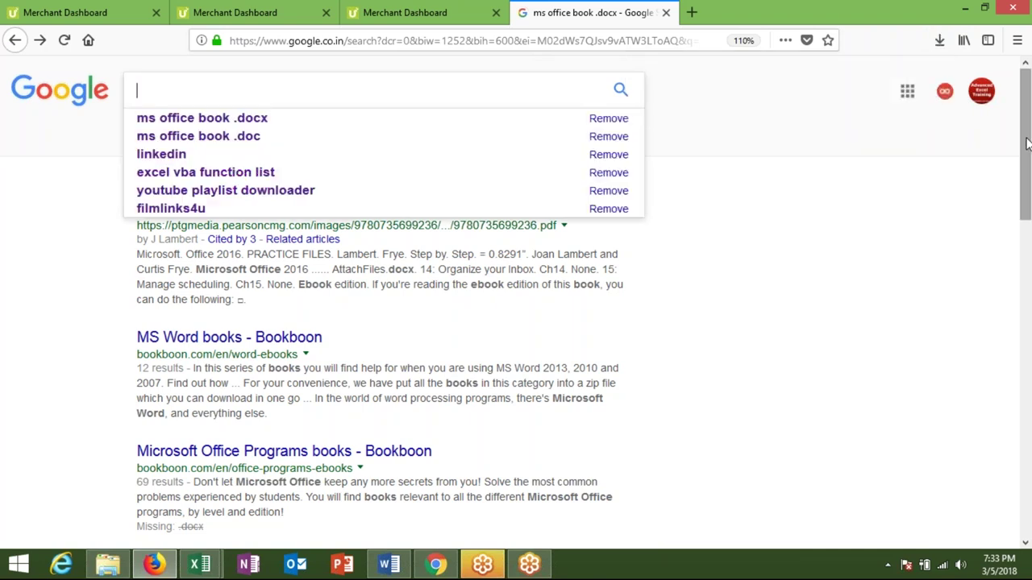
{"action": "type", "text": "p"}
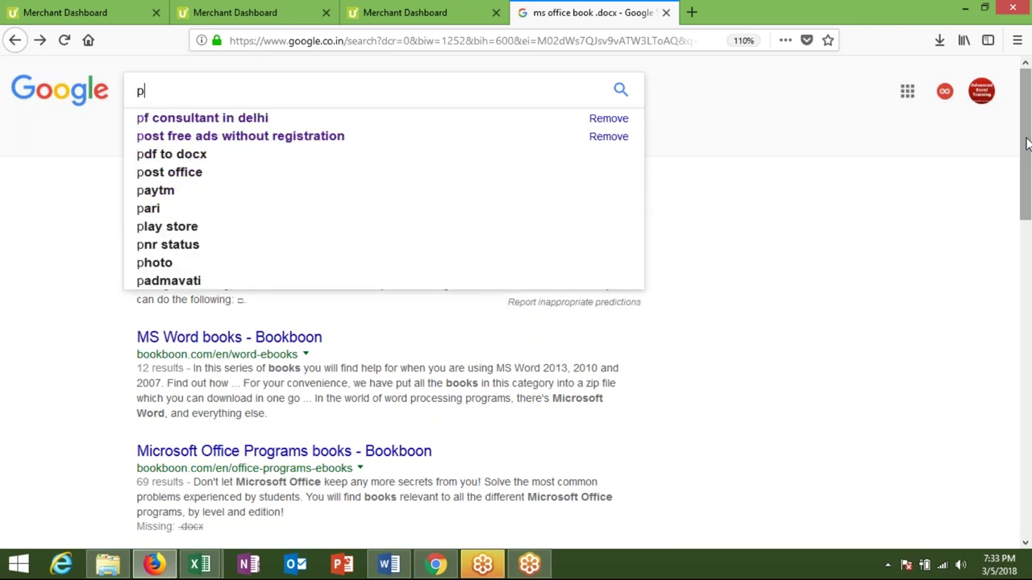
{"action": "type", "text": "d"}
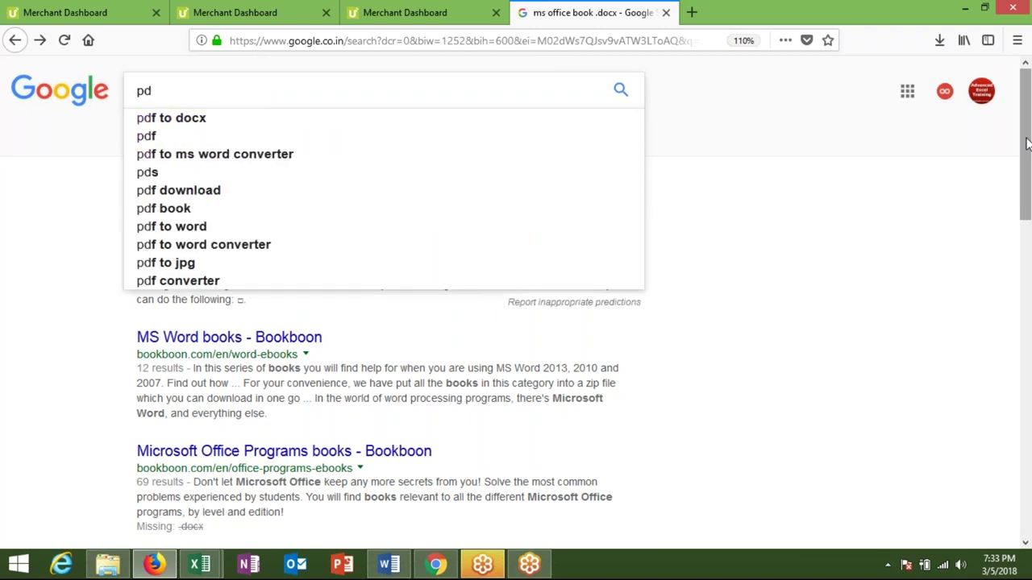
{"action": "key", "text": "Down"}
{"action": "key", "text": "Return"}
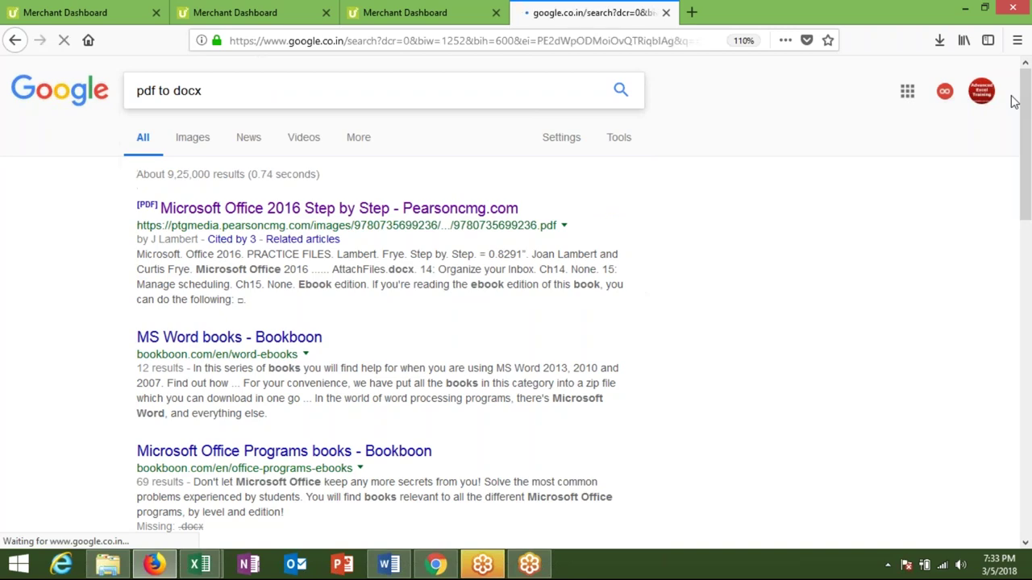
{"action": "scroll", "coordinate": [667, 366], "scroll_direction": "down", "scroll_amount": 2}
{"action": "scroll", "coordinate": [667, 366], "scroll_direction": "down", "scroll_amount": 2}
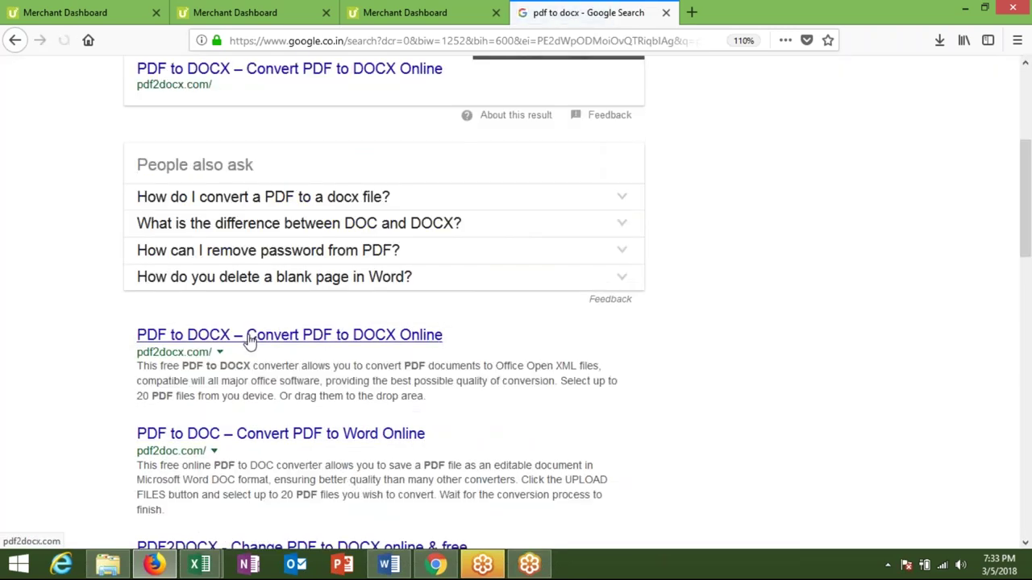
Open pdf2docx.com and upload 9780735699236.pdf from Downloads for conversion.
{"action": "left_click", "coordinate": [360, 344]}
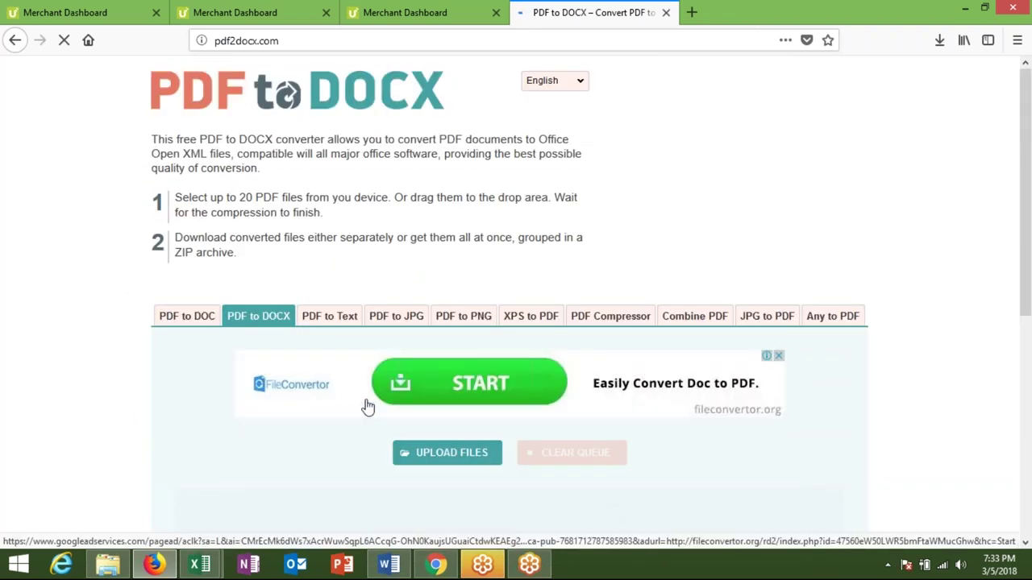
{"action": "scroll", "coordinate": [373, 419], "scroll_direction": "down", "scroll_amount": 2}
{"action": "left_click", "coordinate": [418, 377]}
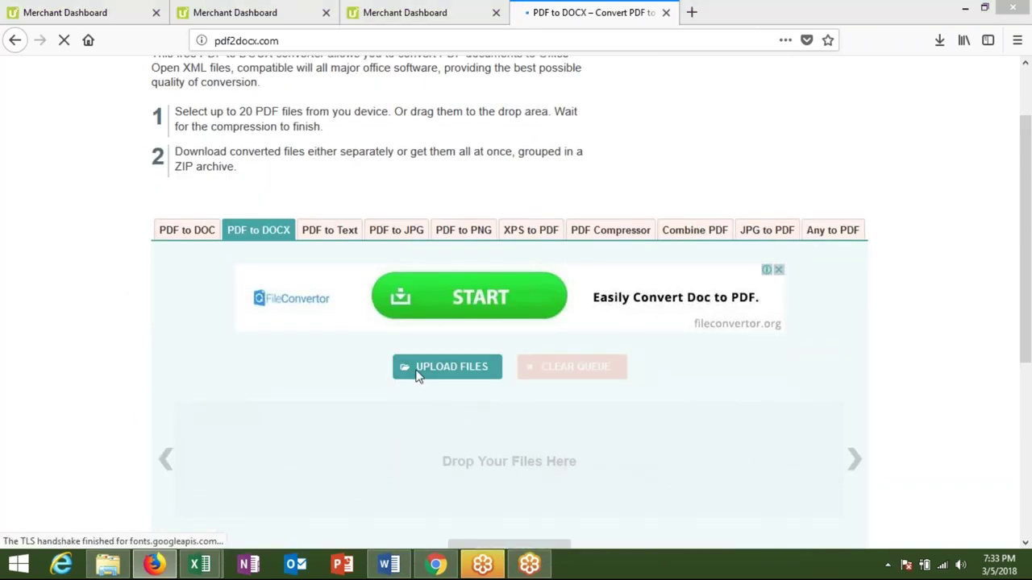
{"action": "left_click", "coordinate": [71, 121]}
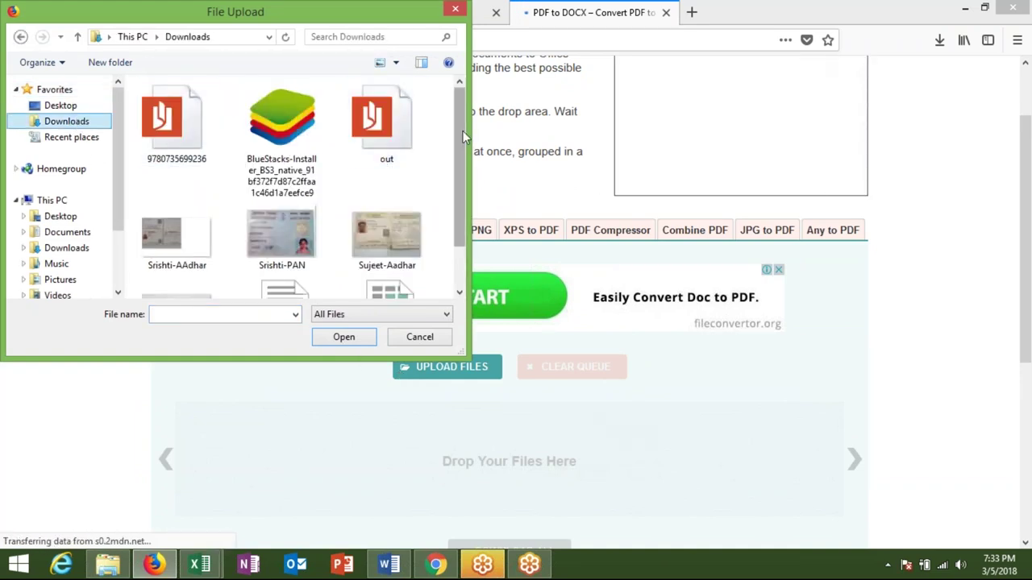
{"action": "left_click", "coordinate": [206, 164]}
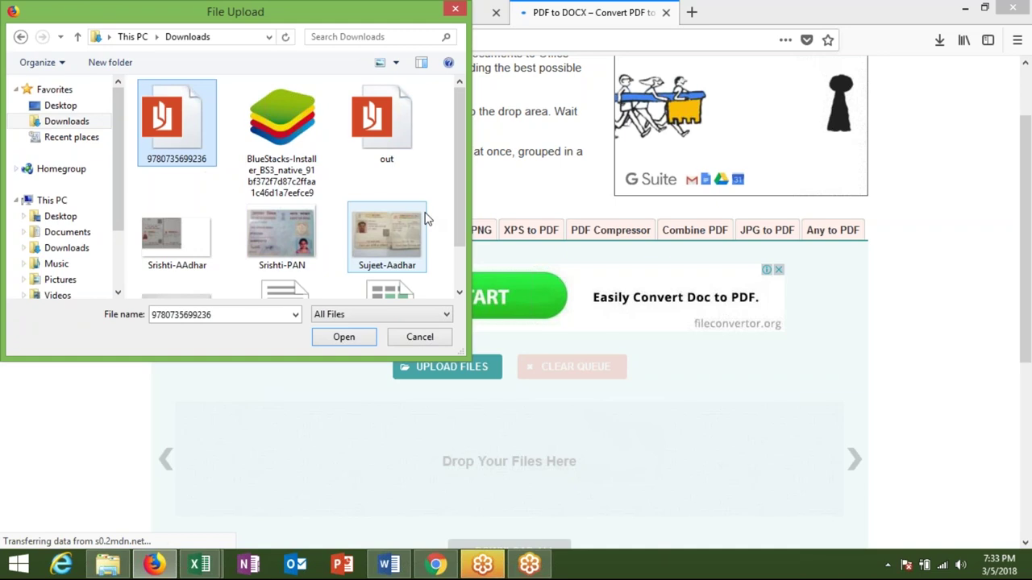
{"action": "left_click_drag", "start_coordinate": [463, 152], "coordinate": [458, 253]}
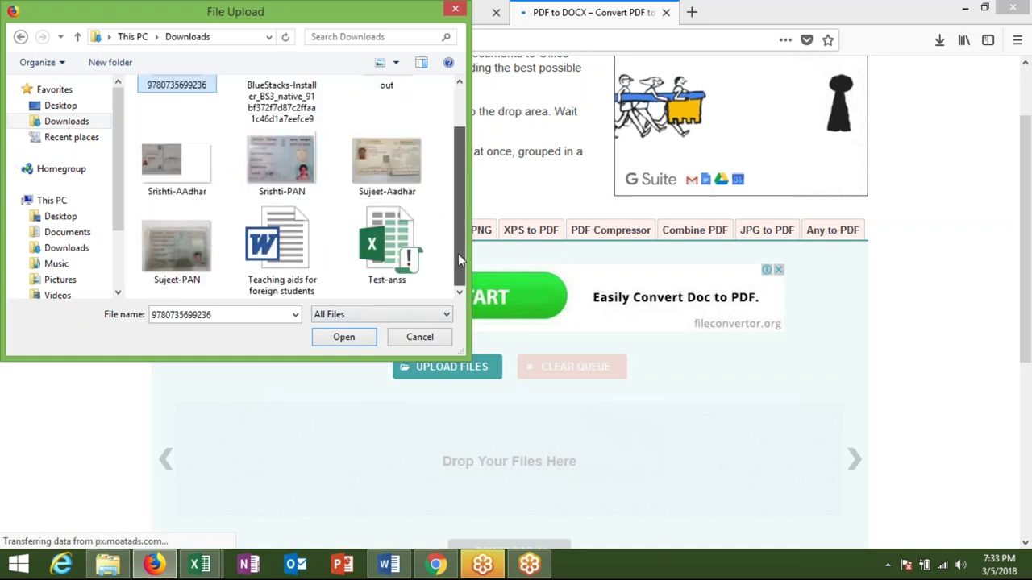
{"action": "left_click", "coordinate": [343, 337]}
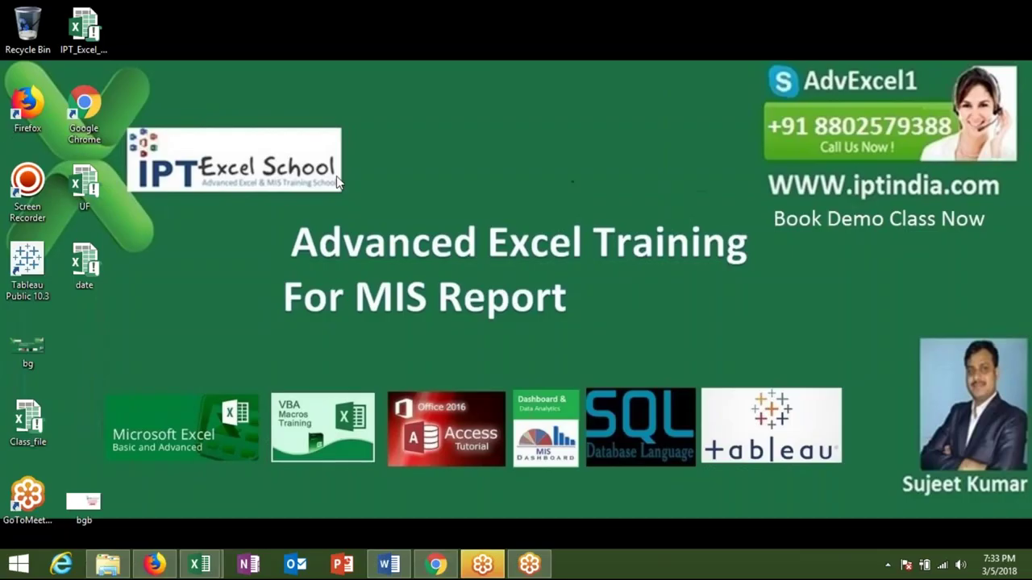
{"action": "right_click", "coordinate": [349, 172]}
{"action": "left_click", "coordinate": [362, 214]}
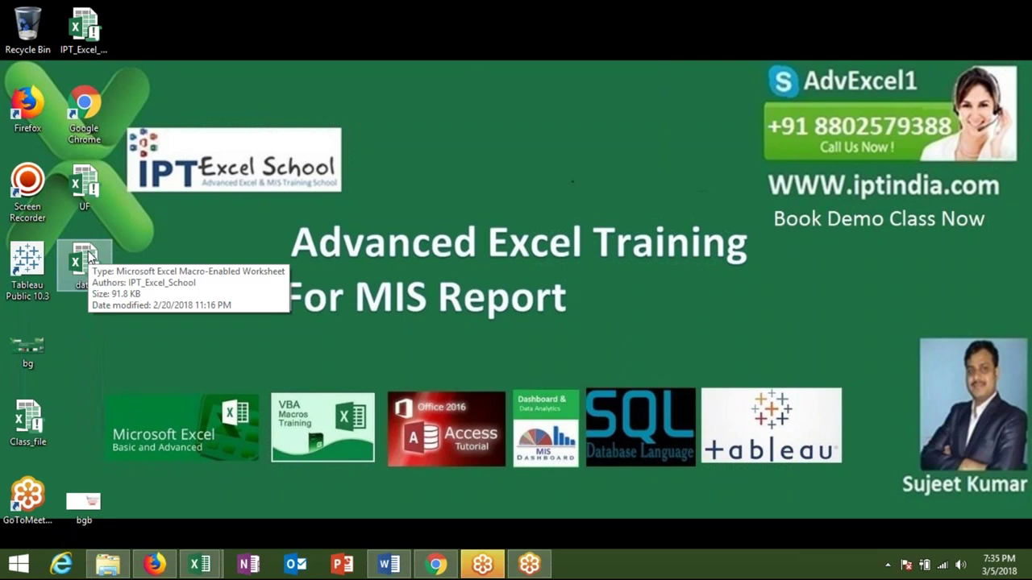
{"action": "left_click", "coordinate": [434, 567]}
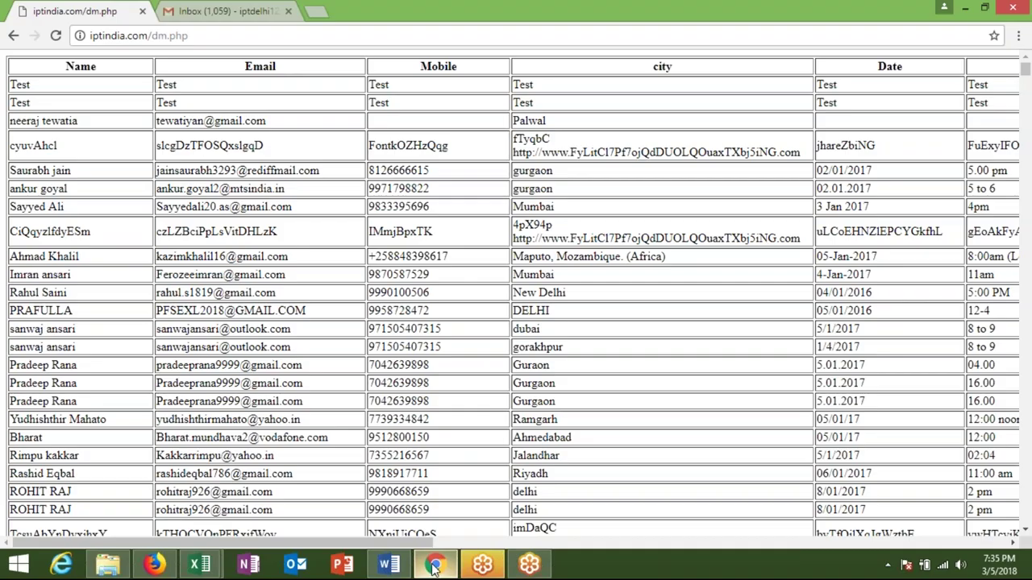
{"action": "left_click", "coordinate": [173, 567]}
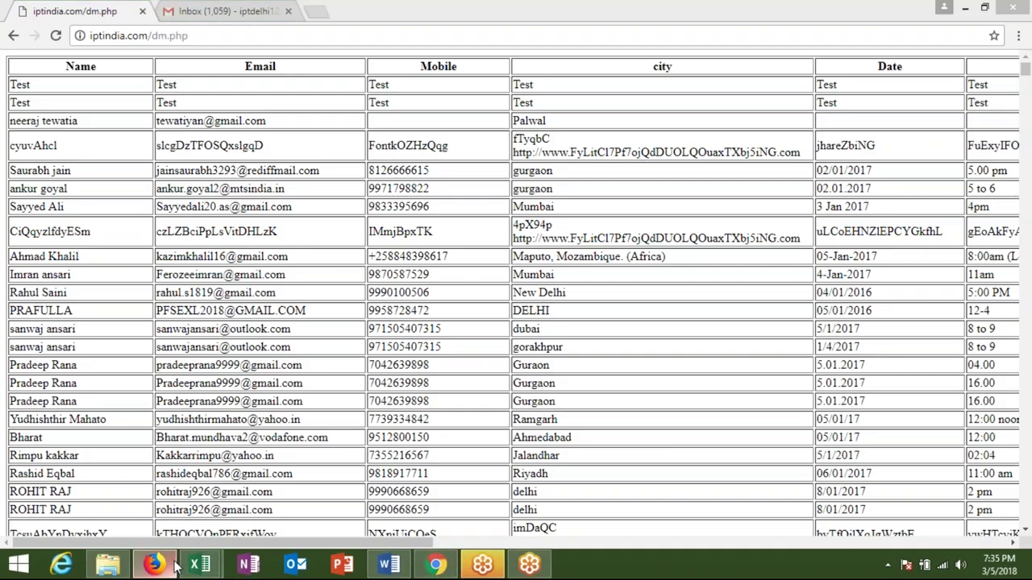
{"action": "scroll", "coordinate": [407, 430], "scroll_direction": "down", "scroll_amount": 3}
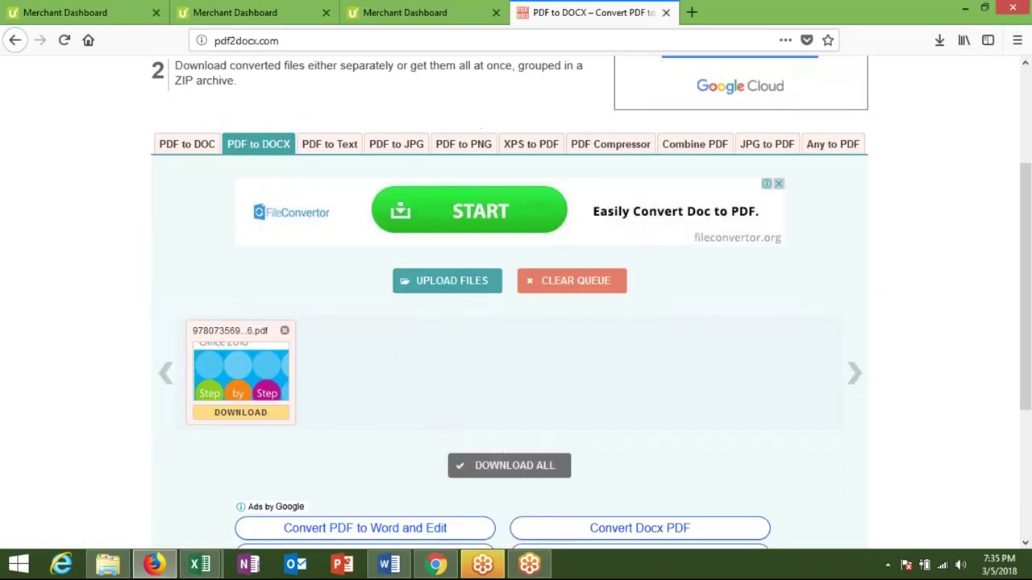
{"action": "scroll", "coordinate": [511, 444], "scroll_direction": "down", "scroll_amount": 2}
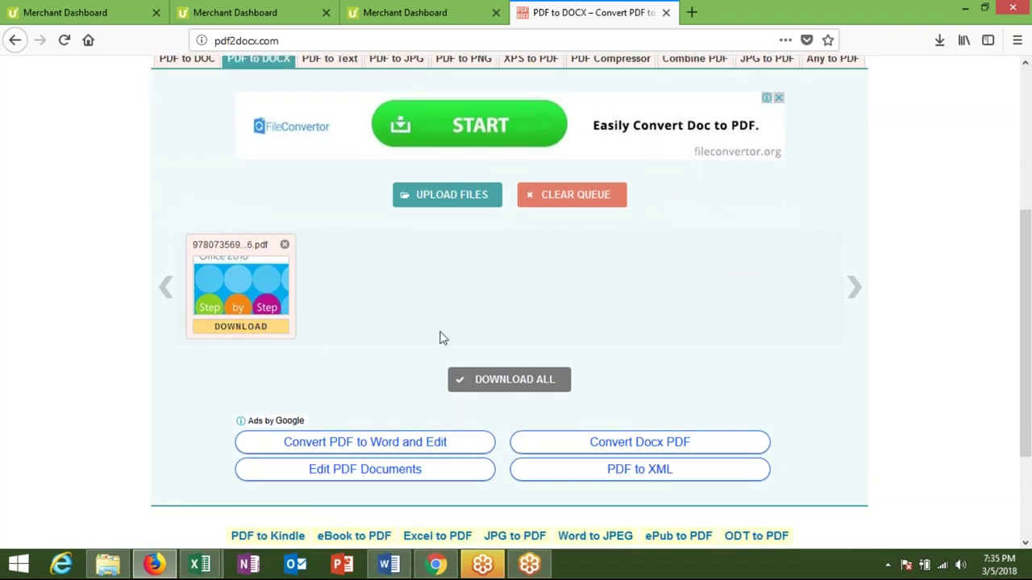
{"action": "scroll", "coordinate": [394, 346], "scroll_direction": "down", "scroll_amount": 3}
{"action": "scroll", "coordinate": [394, 346], "scroll_direction": "up", "scroll_amount": 4}
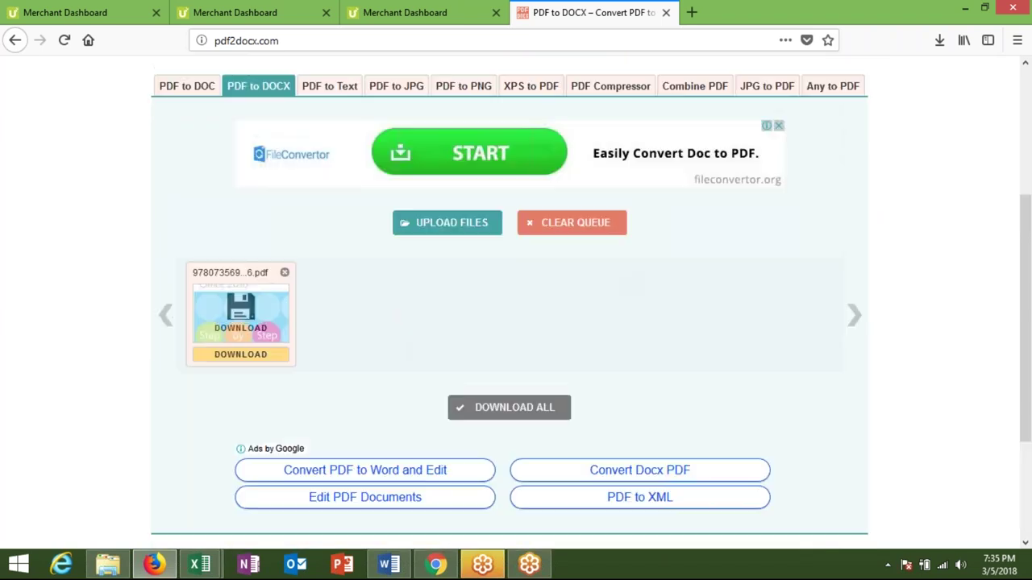
{"action": "scroll", "coordinate": [520, 371], "scroll_direction": "up", "scroll_amount": 2}
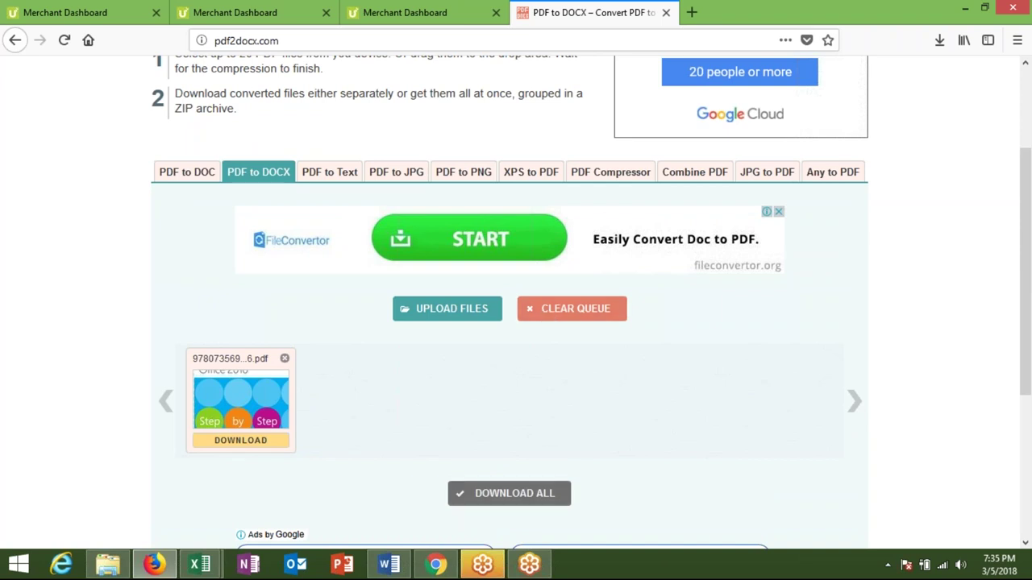
{"action": "scroll", "coordinate": [528, 468], "scroll_direction": "down", "scroll_amount": 2}
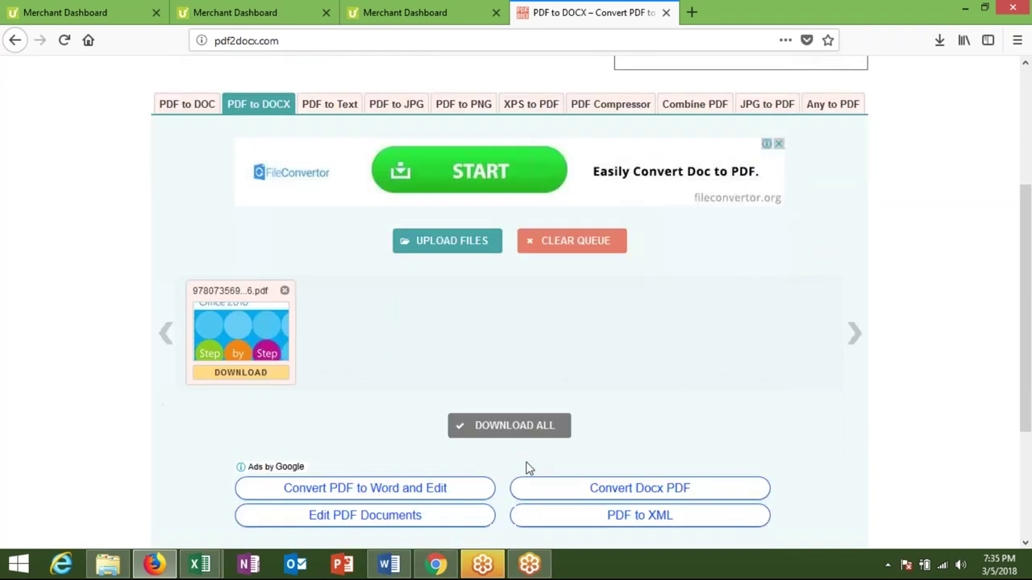
Download all converted files as pdf2docx.zip, set to open when finished.
{"action": "left_click", "coordinate": [506, 413]}
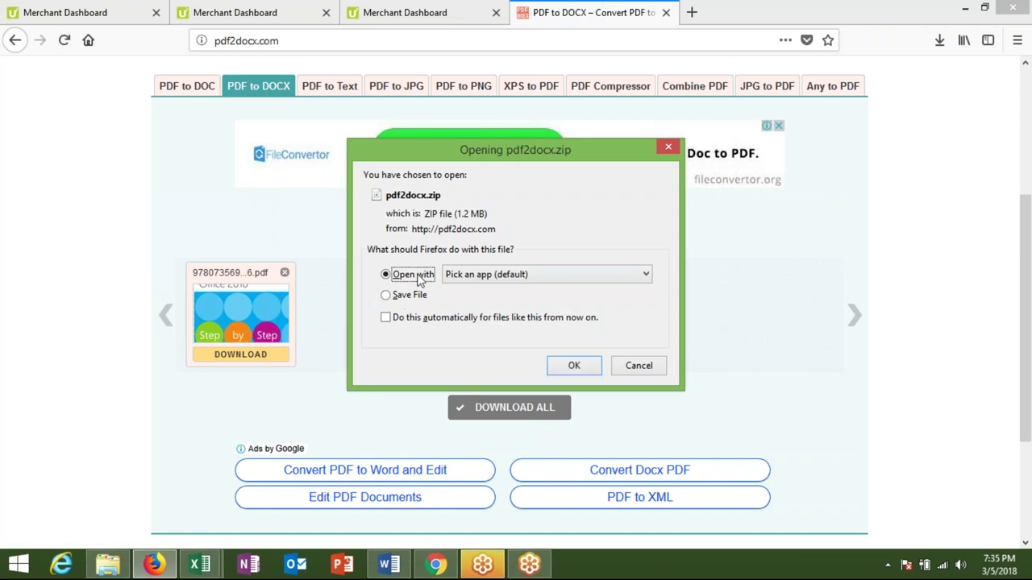
{"action": "left_click", "coordinate": [568, 367]}
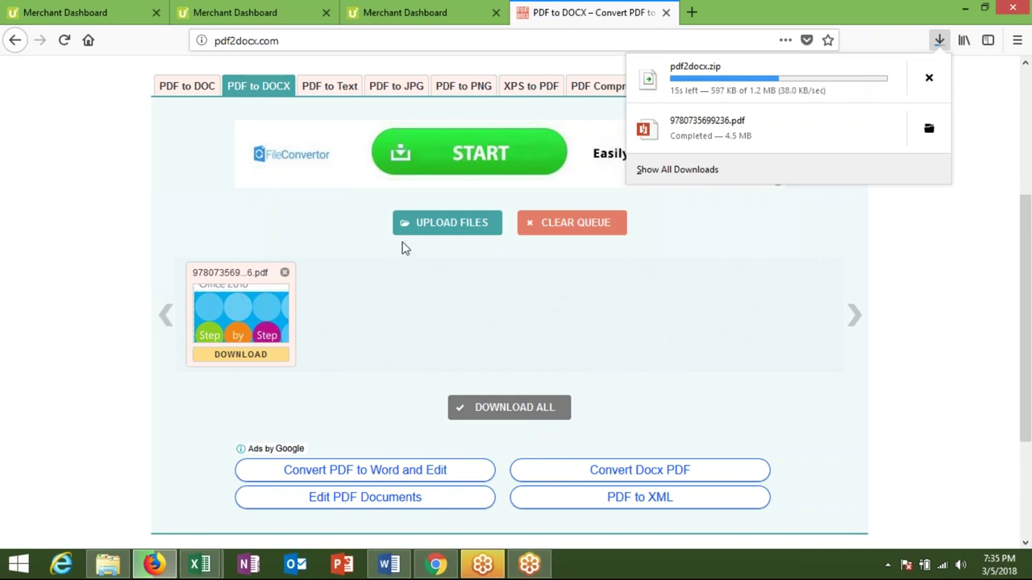
{"action": "mouse_move", "coordinate": [233, 342]}
{"action": "scroll", "coordinate": [737, 209], "scroll_direction": "up", "scroll_amount": 2}
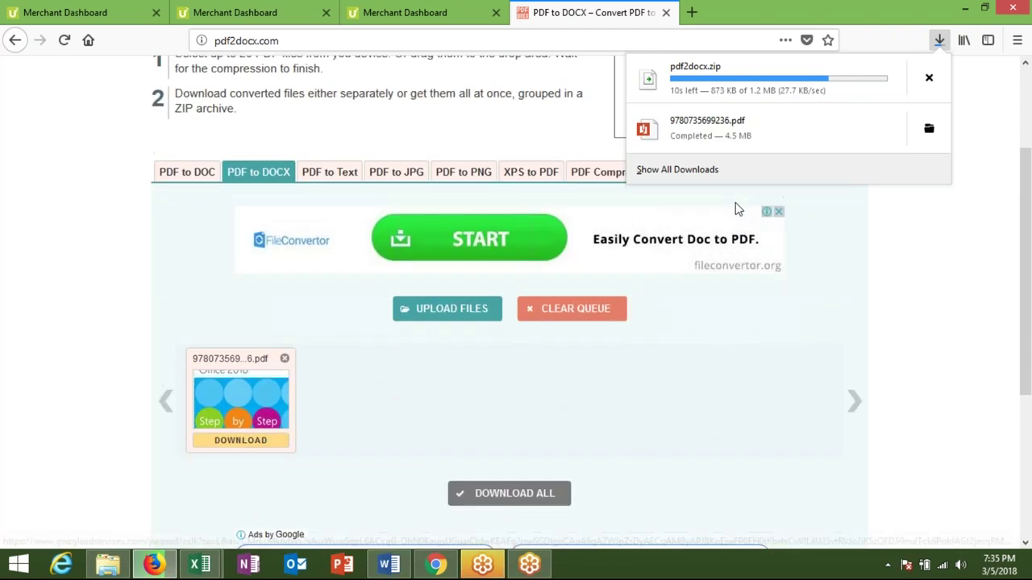
{"action": "scroll", "coordinate": [736, 210], "scroll_direction": "up", "scroll_amount": 2}
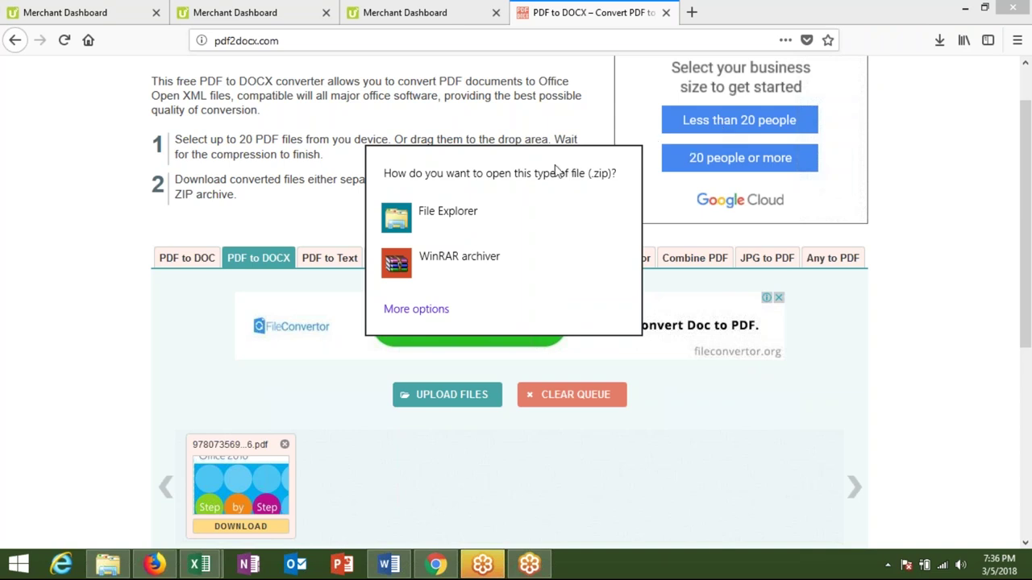
{"action": "left_click", "coordinate": [433, 240]}
{"action": "left_click", "coordinate": [255, 110]}
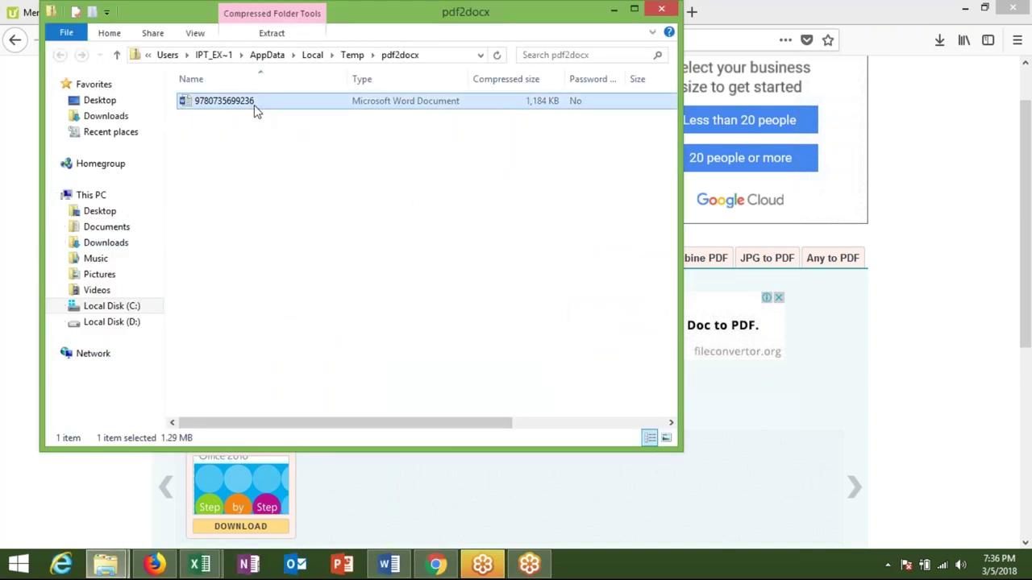
{"action": "double_click", "coordinate": [254, 105]}
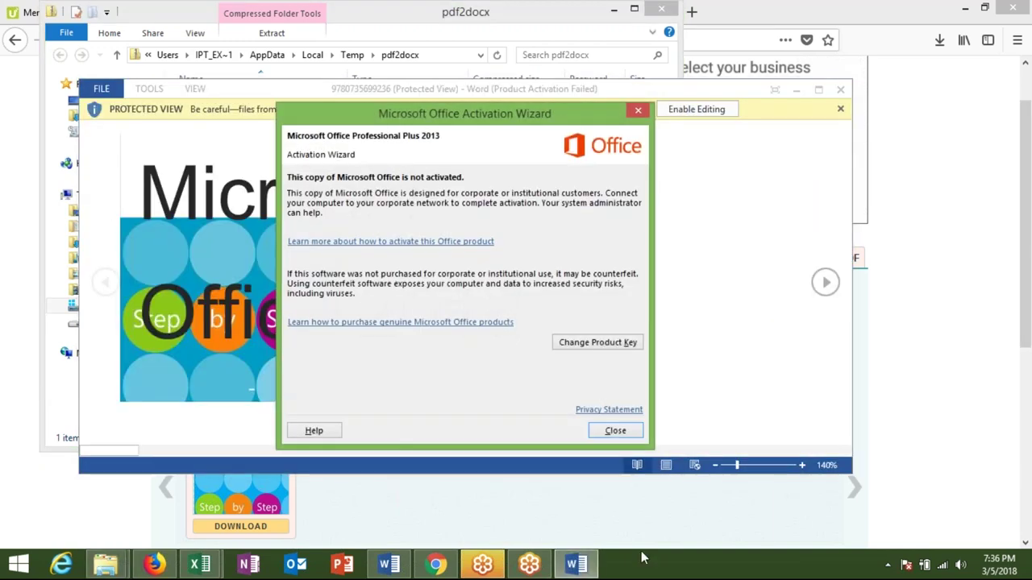
Dismiss the activation notice, enable editing and maximize the Word window.
{"action": "left_click", "coordinate": [615, 433]}
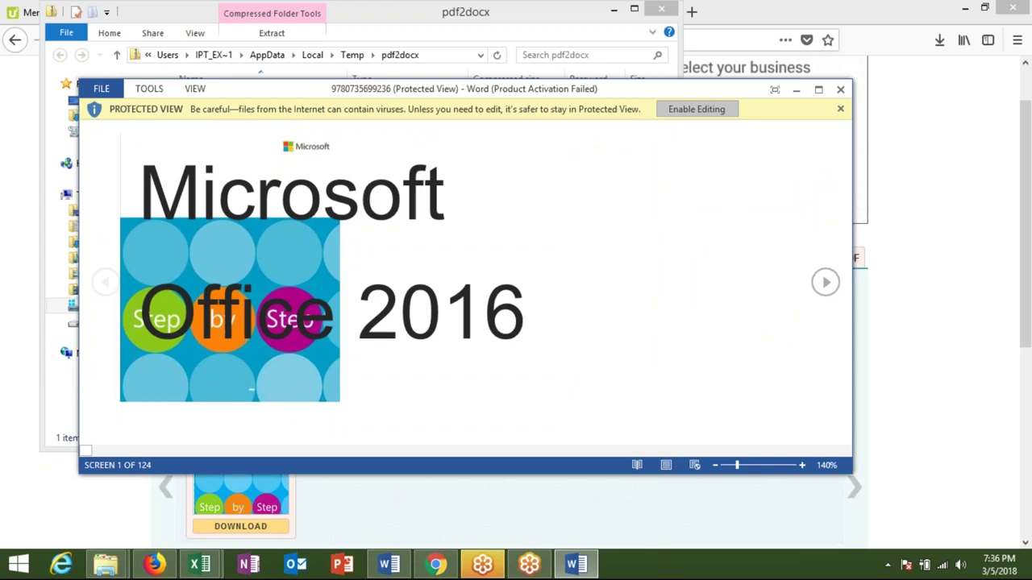
{"action": "left_click", "coordinate": [696, 109]}
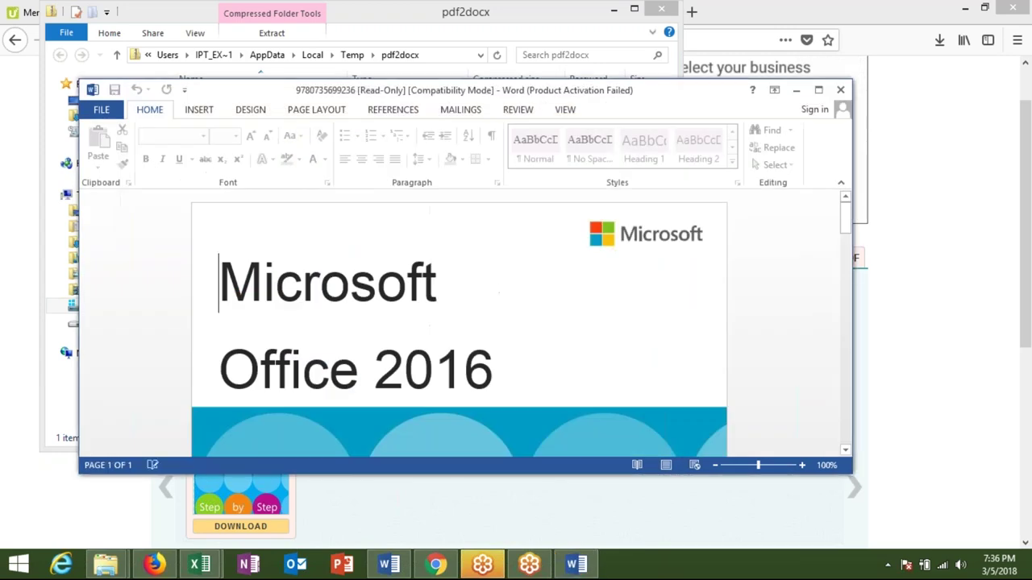
{"action": "scroll", "coordinate": [739, 235], "scroll_direction": "down", "scroll_amount": 3}
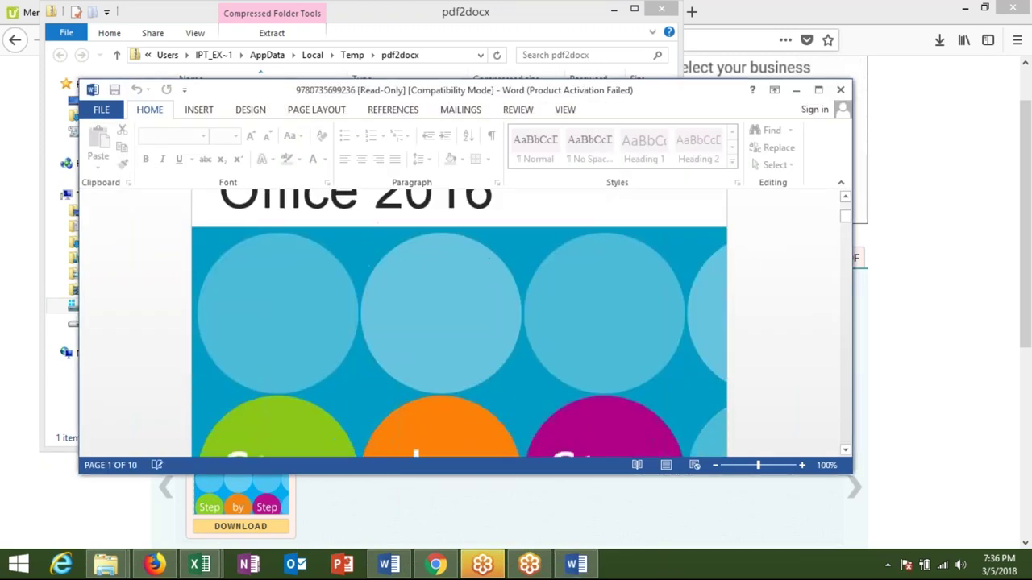
{"action": "scroll", "coordinate": [736, 231], "scroll_direction": "down", "scroll_amount": 5}
{"action": "scroll", "coordinate": [736, 231], "scroll_direction": "down", "scroll_amount": 4}
{"action": "scroll", "coordinate": [736, 230], "scroll_direction": "down", "scroll_amount": 4}
{"action": "scroll", "coordinate": [736, 230], "scroll_direction": "down", "scroll_amount": 4}
{"action": "scroll", "coordinate": [736, 230], "scroll_direction": "down", "scroll_amount": 5}
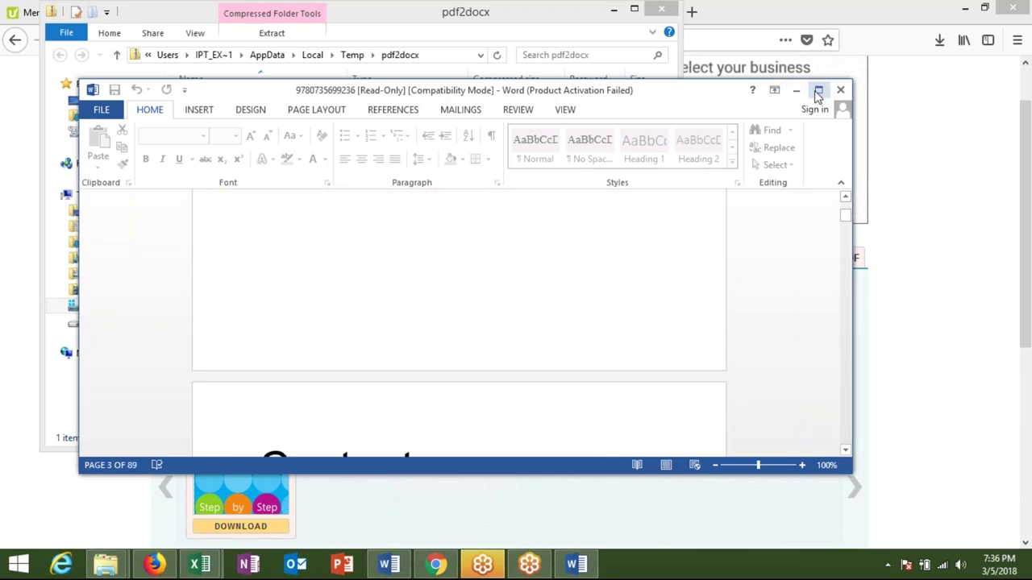
{"action": "left_click", "coordinate": [818, 94]}
Review the Contents pages and try deleting after the page-101 Manage outline levels entry.
{"action": "scroll", "coordinate": [583, 267], "scroll_direction": "up", "scroll_amount": 5}
{"action": "scroll", "coordinate": [580, 282], "scroll_direction": "up", "scroll_amount": 4}
{"action": "scroll", "coordinate": [576, 303], "scroll_direction": "up", "scroll_amount": 3}
{"action": "scroll", "coordinate": [585, 302], "scroll_direction": "down", "scroll_amount": 1}
{"action": "scroll", "coordinate": [588, 298], "scroll_direction": "down", "scroll_amount": 4}
{"action": "scroll", "coordinate": [613, 266], "scroll_direction": "down", "scroll_amount": 5}
{"action": "scroll", "coordinate": [622, 257], "scroll_direction": "down", "scroll_amount": 4}
{"action": "scroll", "coordinate": [634, 242], "scroll_direction": "down", "scroll_amount": 4}
{"action": "scroll", "coordinate": [633, 245], "scroll_direction": "down", "scroll_amount": 3}
{"action": "scroll", "coordinate": [634, 245], "scroll_direction": "down", "scroll_amount": 4}
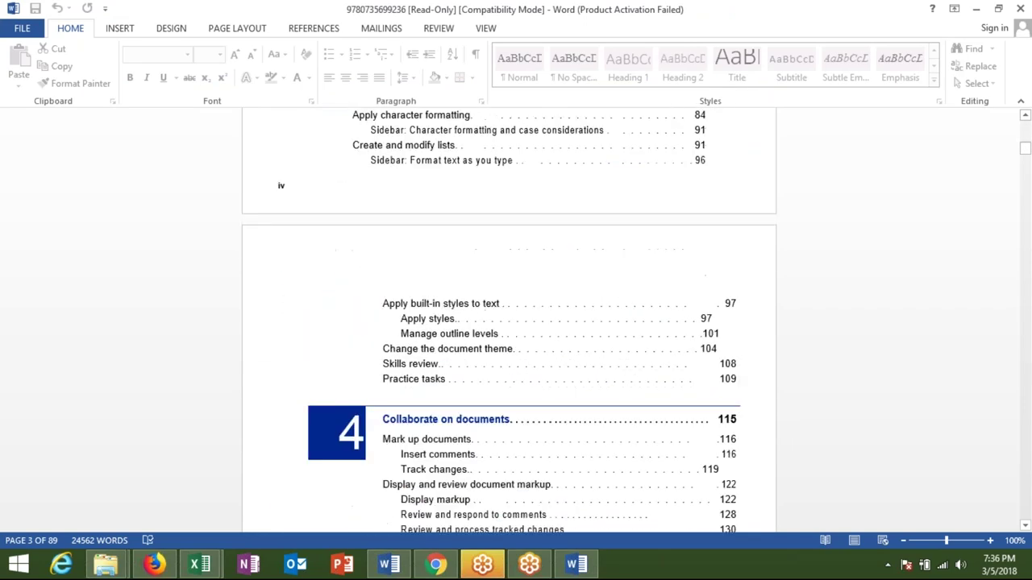
{"action": "left_click", "coordinate": [656, 321]}
{"action": "left_click", "coordinate": [718, 321]}
{"action": "key", "text": "BackSpace"}
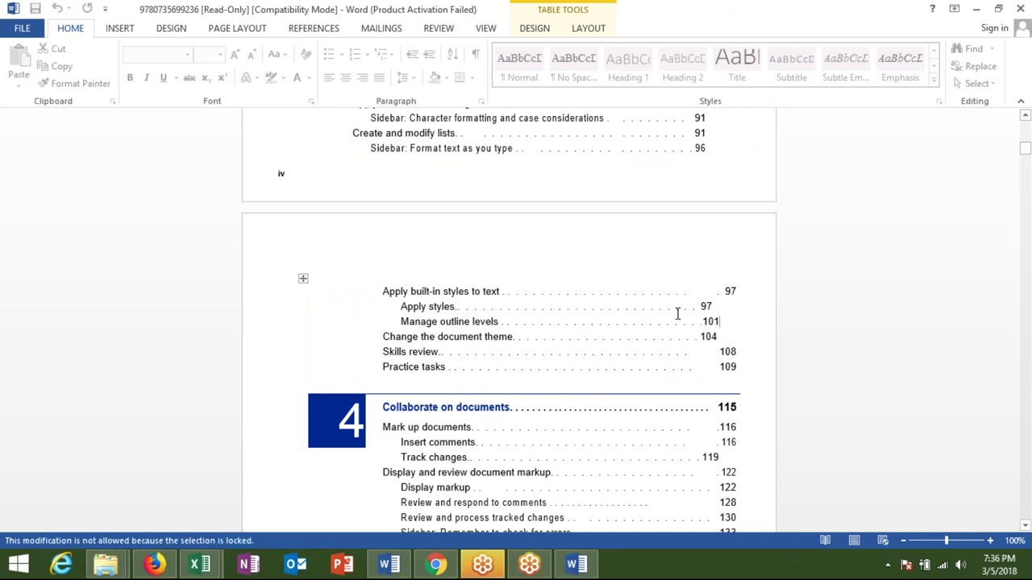
Scroll further through the converted book to review the remaining pages.
{"action": "scroll", "coordinate": [678, 308], "scroll_direction": "down", "scroll_amount": 4}
{"action": "scroll", "coordinate": [696, 274], "scroll_direction": "down", "scroll_amount": 4}
{"action": "scroll", "coordinate": [696, 272], "scroll_direction": "down", "scroll_amount": 5}
{"action": "scroll", "coordinate": [696, 272], "scroll_direction": "down", "scroll_amount": 7}
{"action": "scroll", "coordinate": [696, 267], "scroll_direction": "down", "scroll_amount": 4}
{"action": "scroll", "coordinate": [696, 268], "scroll_direction": "down", "scroll_amount": 7}
{"action": "scroll", "coordinate": [696, 270], "scroll_direction": "down", "scroll_amount": 8}
{"action": "scroll", "coordinate": [695, 270], "scroll_direction": "down", "scroll_amount": 6}
{"action": "scroll", "coordinate": [979, 223], "scroll_direction": "down", "scroll_amount": 5}
{"action": "left_click_drag", "start_coordinate": [1027, 164], "coordinate": [1025, 199]}
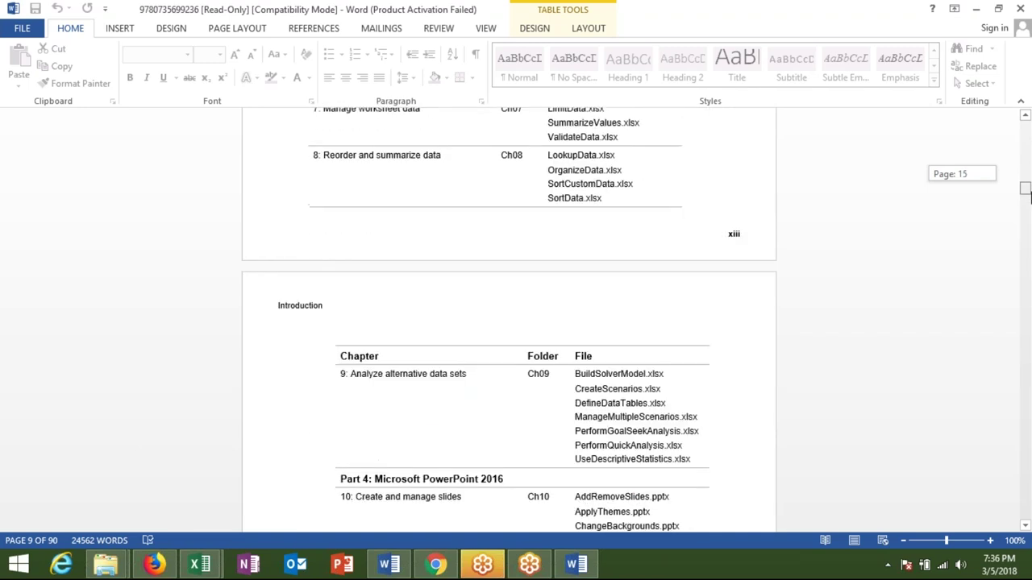
{"action": "left_click_drag", "start_coordinate": [1024, 196], "coordinate": [1024, 196]}
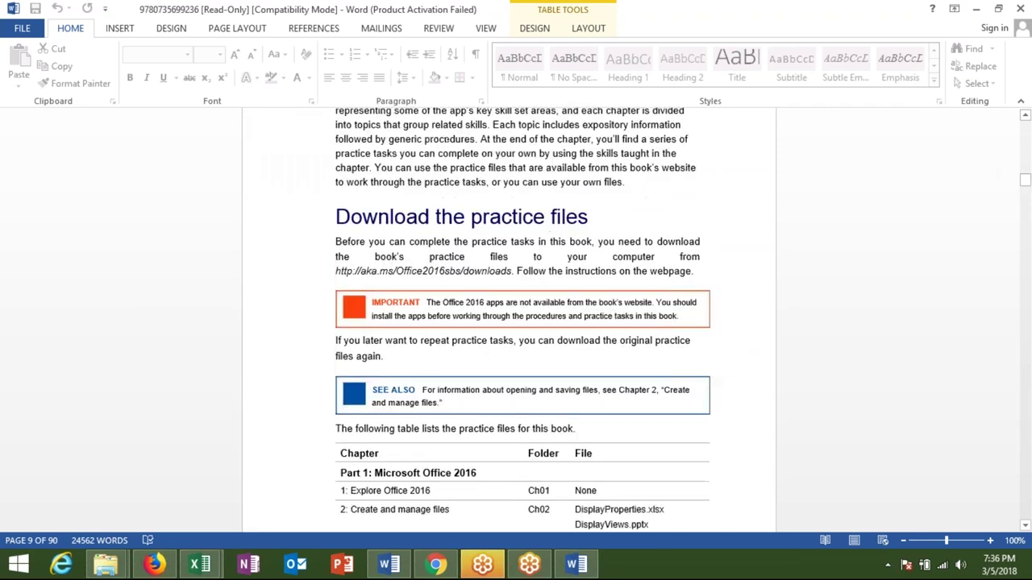
Check the Page Layout, References and View tabs, then close the document.
{"action": "left_click", "coordinate": [250, 27]}
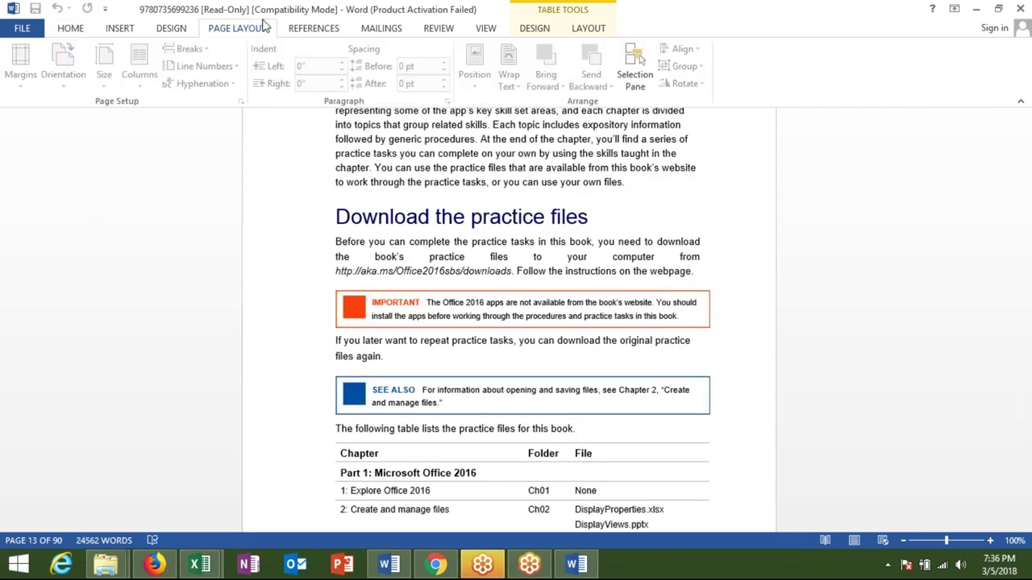
{"action": "left_click", "coordinate": [291, 30]}
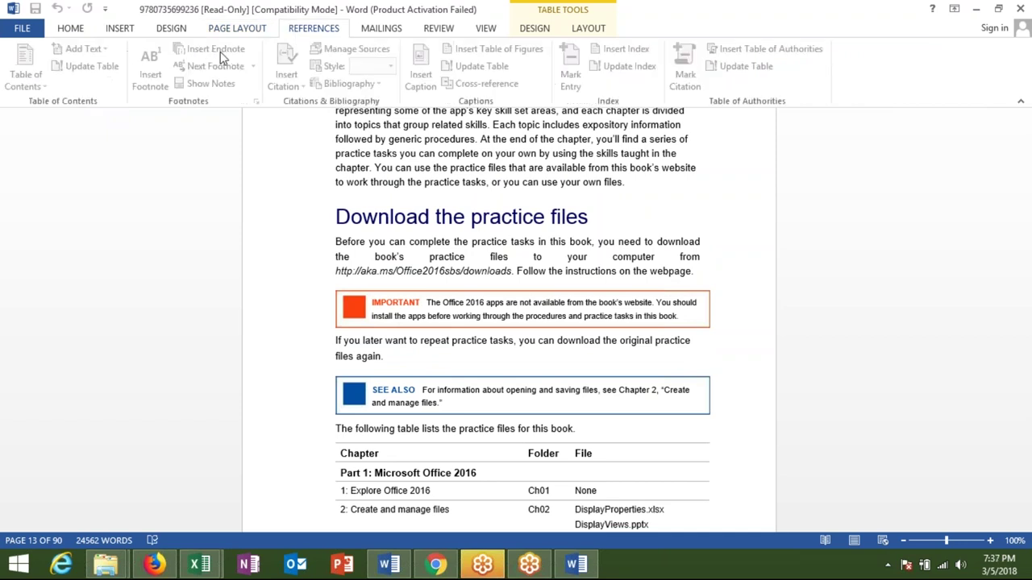
{"action": "left_click", "coordinate": [621, 203]}
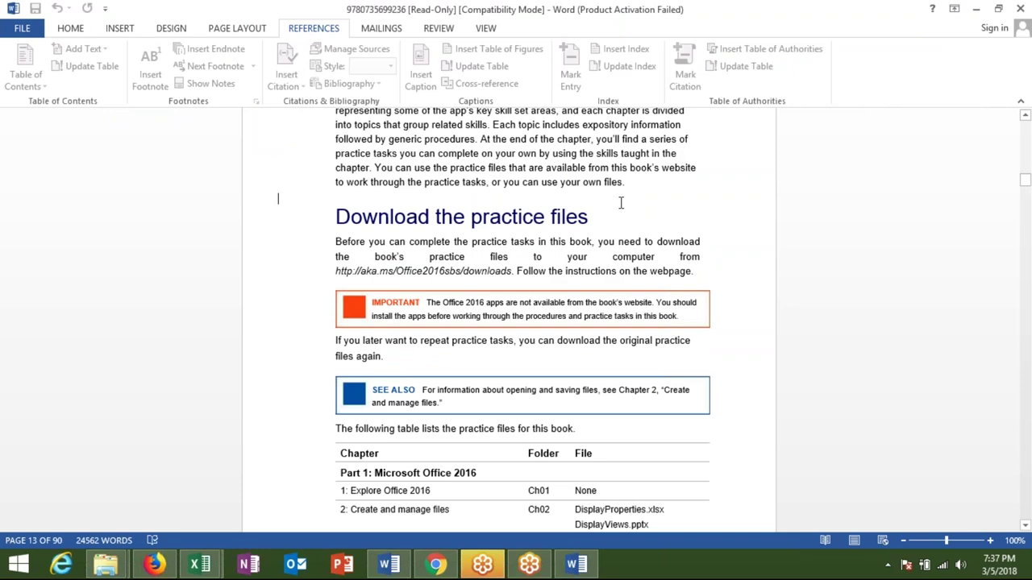
{"action": "key", "text": "alt+w"}
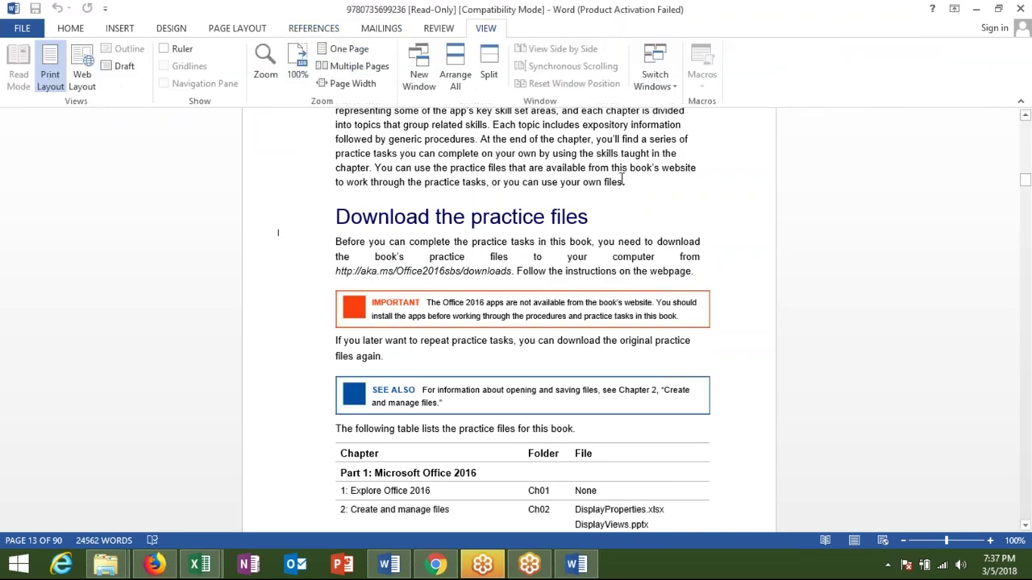
{"action": "scroll", "coordinate": [622, 179], "scroll_direction": "down", "scroll_amount": 2}
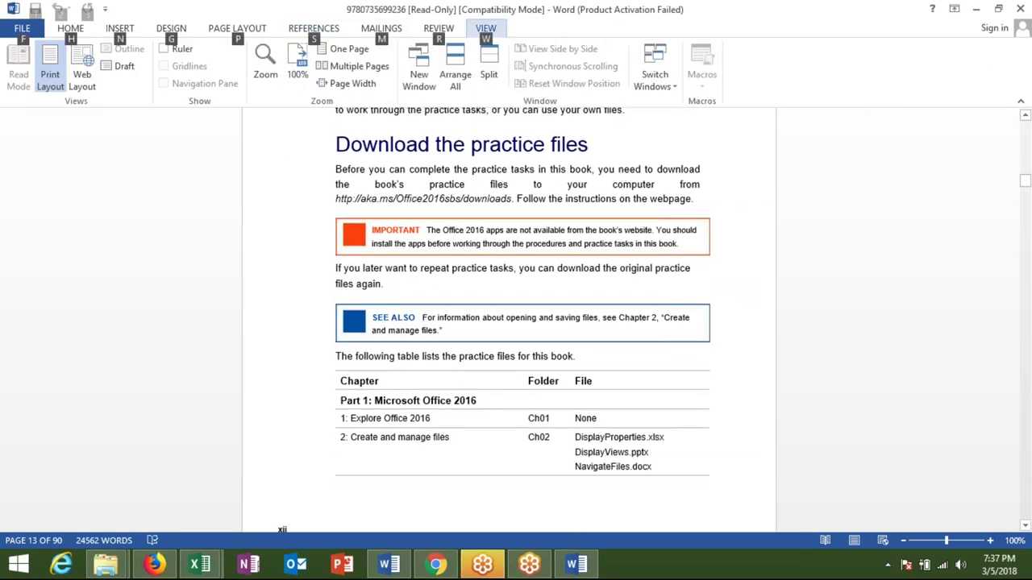
{"action": "key", "text": "alt+F4"}
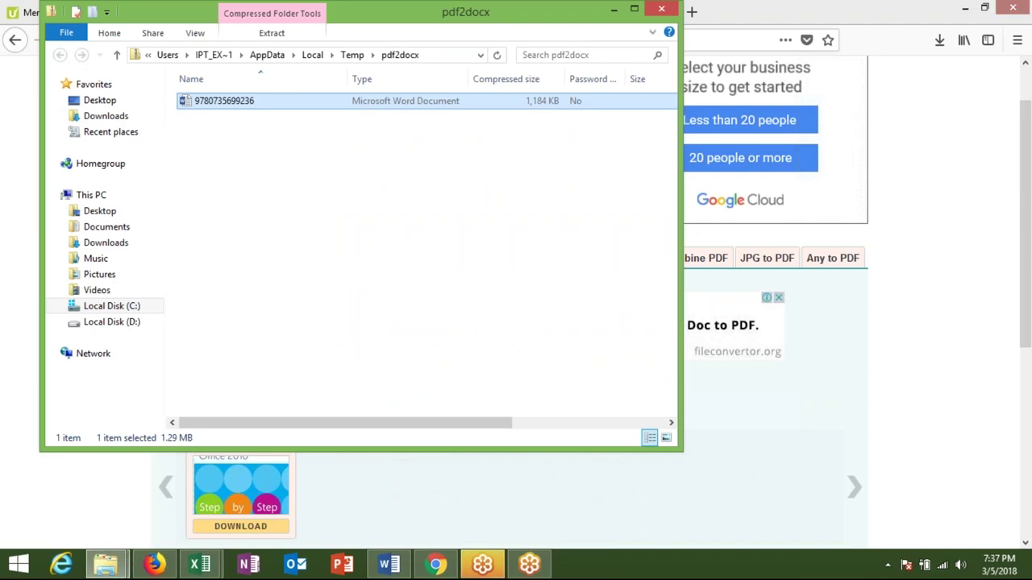
Close the pdf2docx folder and bring up Word's Open file browser.
{"action": "left_click", "coordinate": [661, 10]}
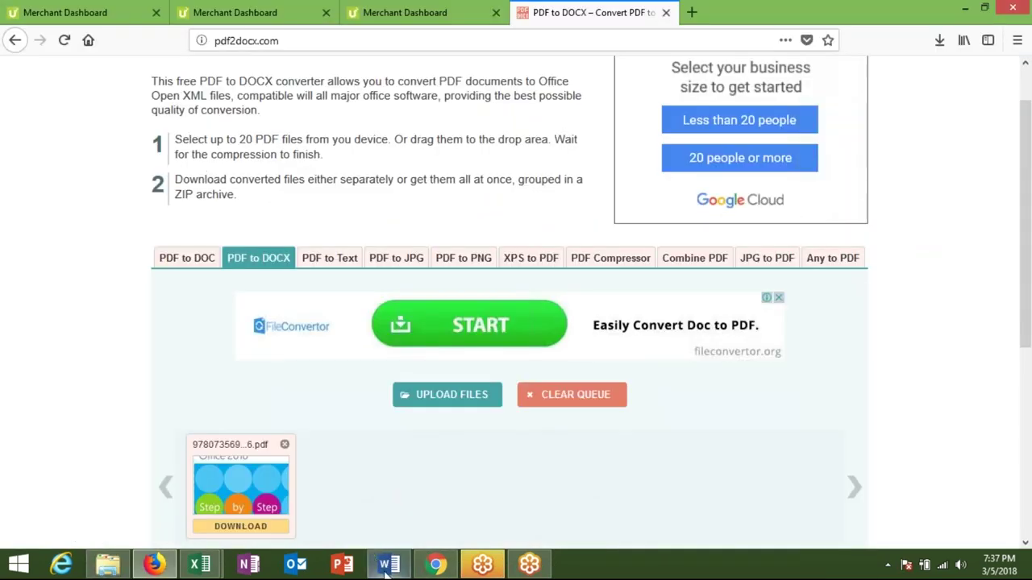
{"action": "left_click", "coordinate": [385, 563]}
{"action": "left_click", "coordinate": [24, 39]}
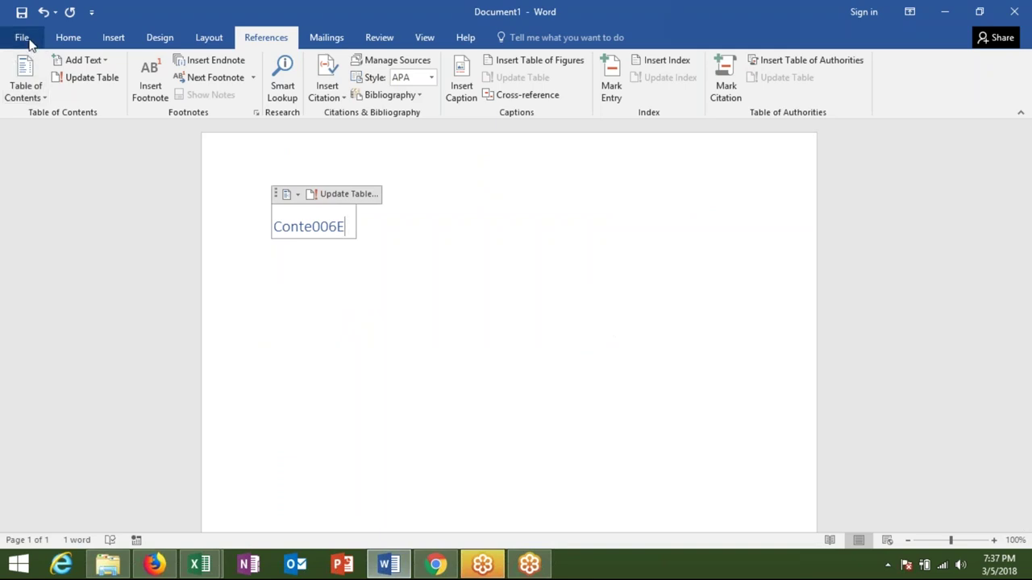
{"action": "left_click", "coordinate": [32, 128]}
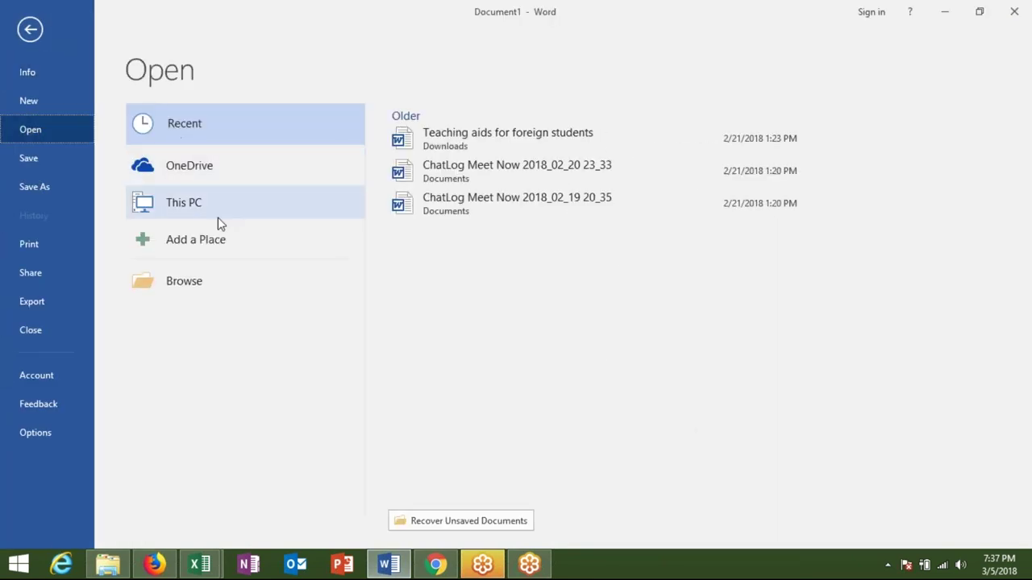
{"action": "left_click", "coordinate": [217, 278]}
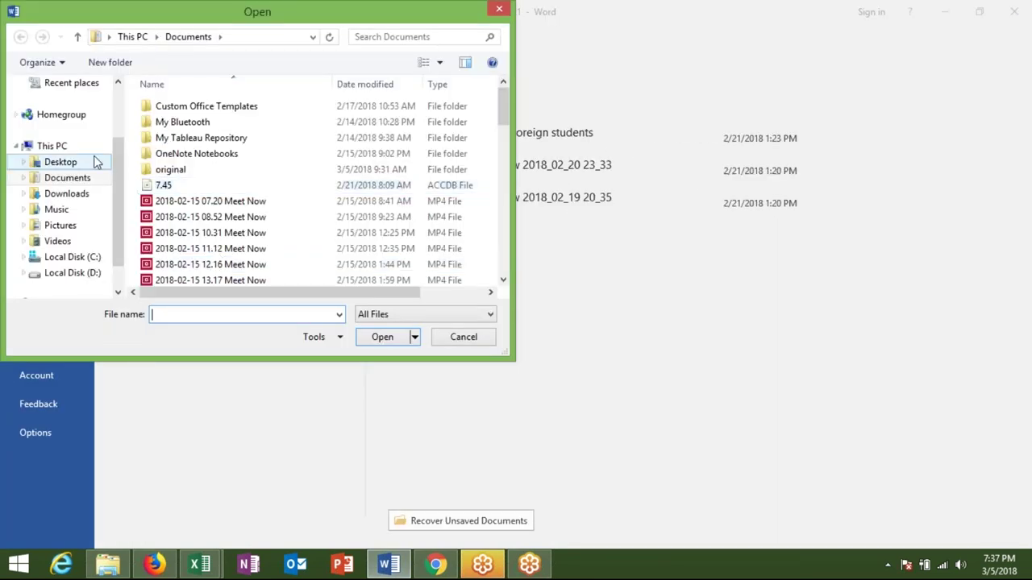
Look through Desktop and Downloads for the converted book, keeping all file types listed.
{"action": "left_click", "coordinate": [64, 166]}
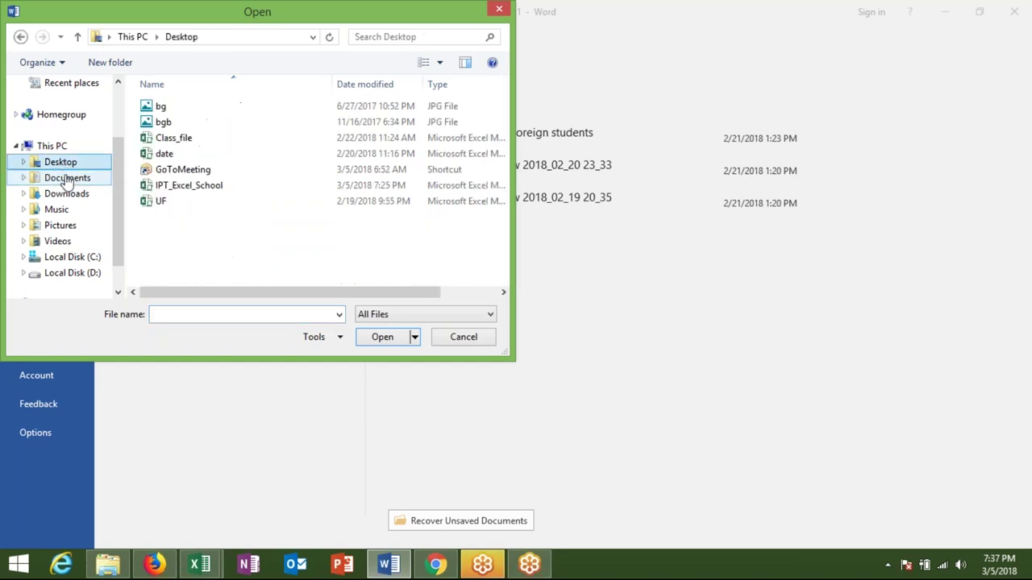
{"action": "left_click", "coordinate": [77, 187]}
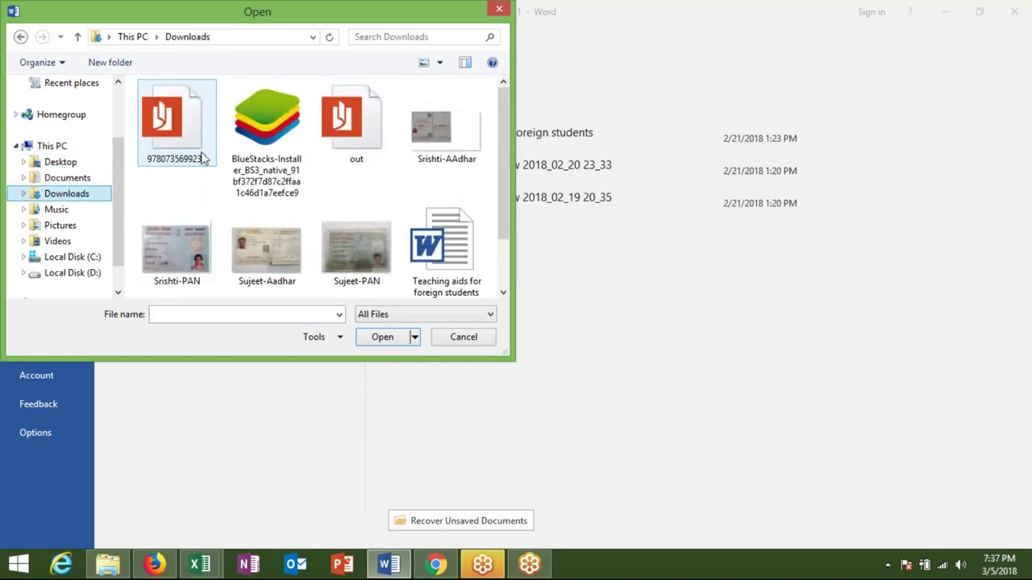
{"action": "mouse_move", "coordinate": [499, 110]}
{"action": "left_mouse_down"}
{"action": "mouse_move", "coordinate": [509, 156]}
{"action": "mouse_move", "coordinate": [511, 111]}
{"action": "mouse_move", "coordinate": [515, 166]}
{"action": "left_mouse_up"}
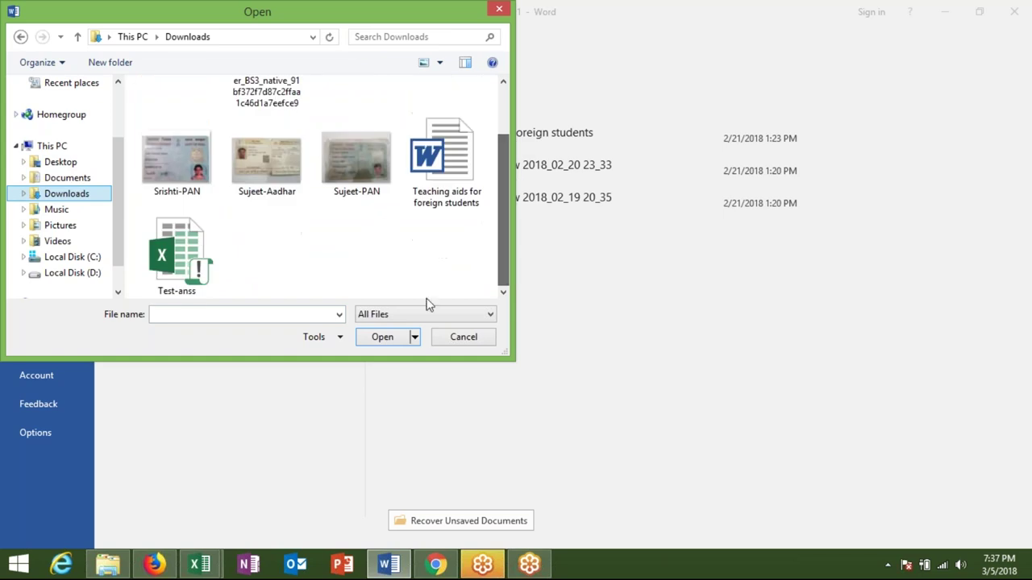
{"action": "left_click", "coordinate": [413, 314]}
{"action": "left_click", "coordinate": [414, 314]}
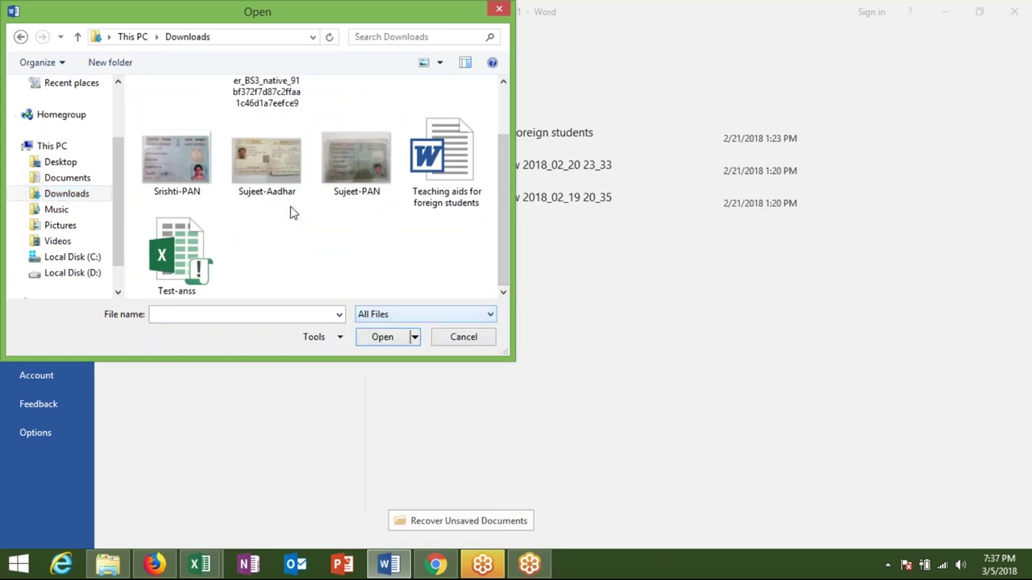
{"action": "left_click_drag", "start_coordinate": [501, 209], "coordinate": [492, 139]}
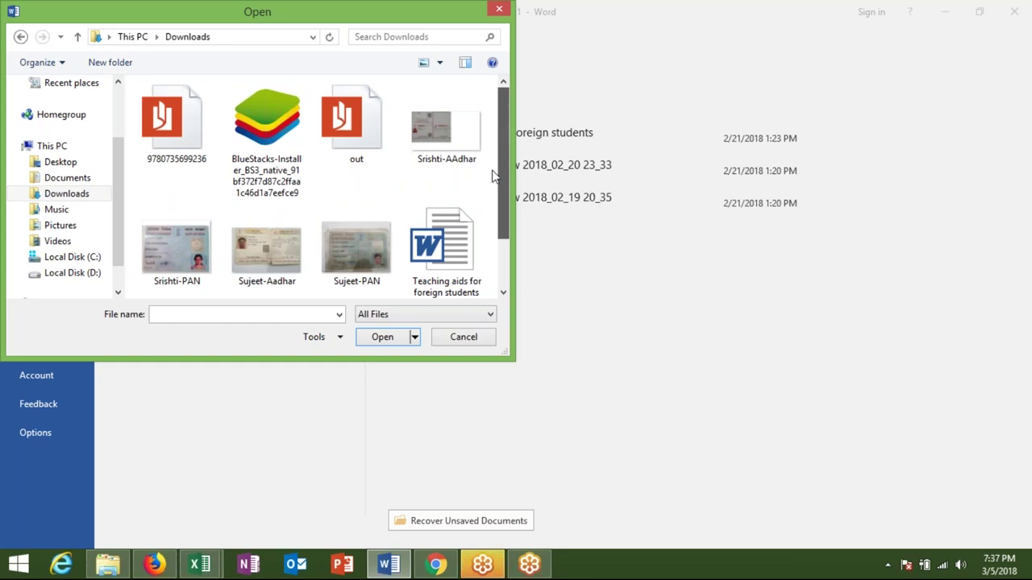
{"action": "scroll", "coordinate": [493, 177], "scroll_direction": "down", "scroll_amount": 2}
Check Desktop, Documents and Downloads again, then switch to Firefox's pdf2docx page.
{"action": "left_click", "coordinate": [52, 163]}
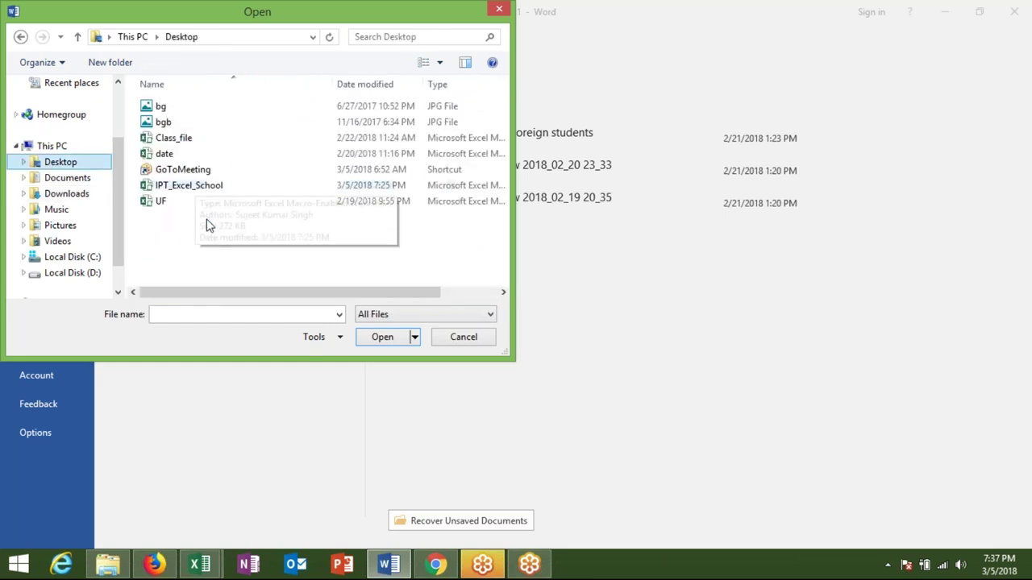
{"action": "left_click", "coordinate": [53, 181]}
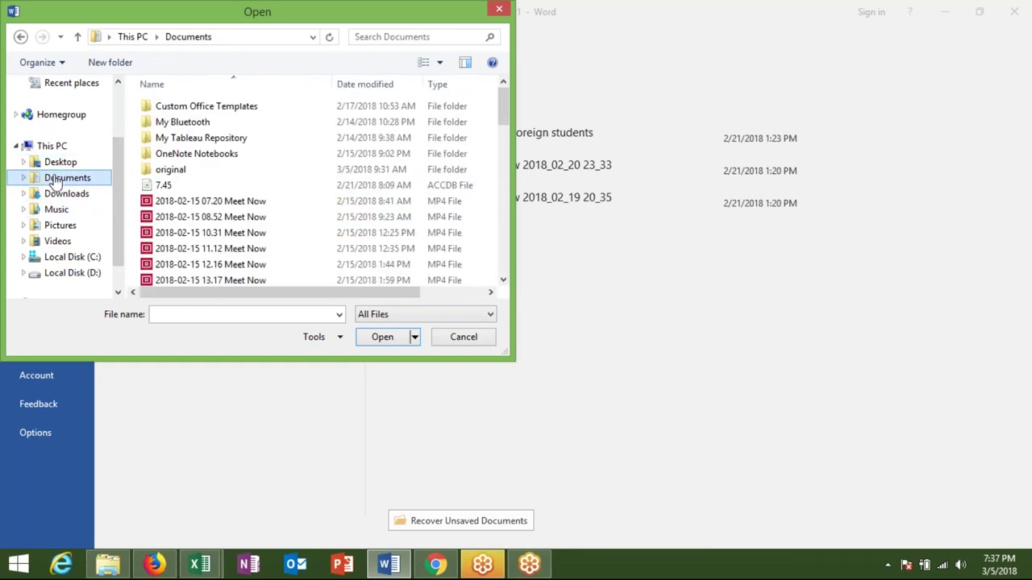
{"action": "left_click", "coordinate": [67, 194]}
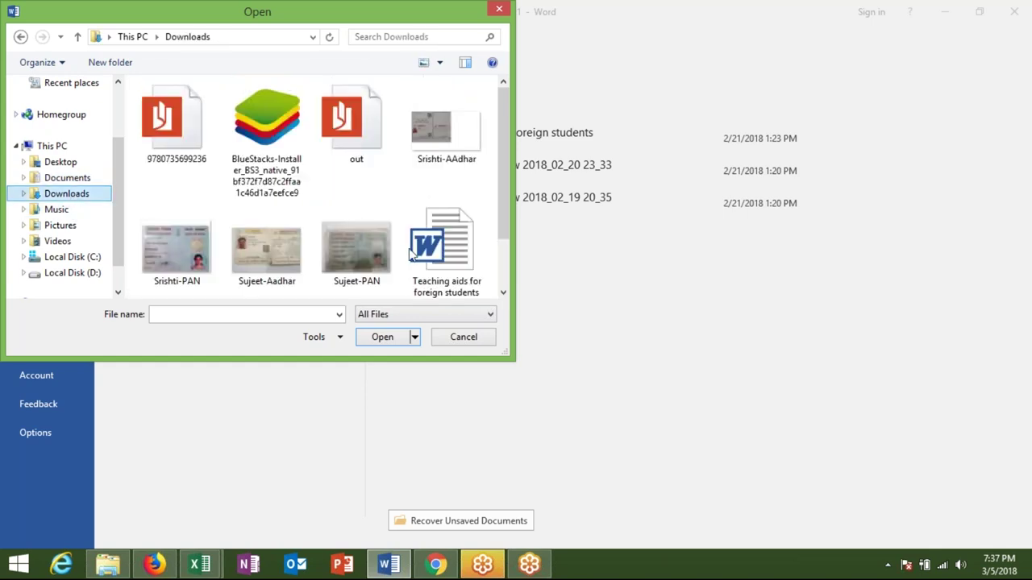
{"action": "left_click", "coordinate": [497, 124]}
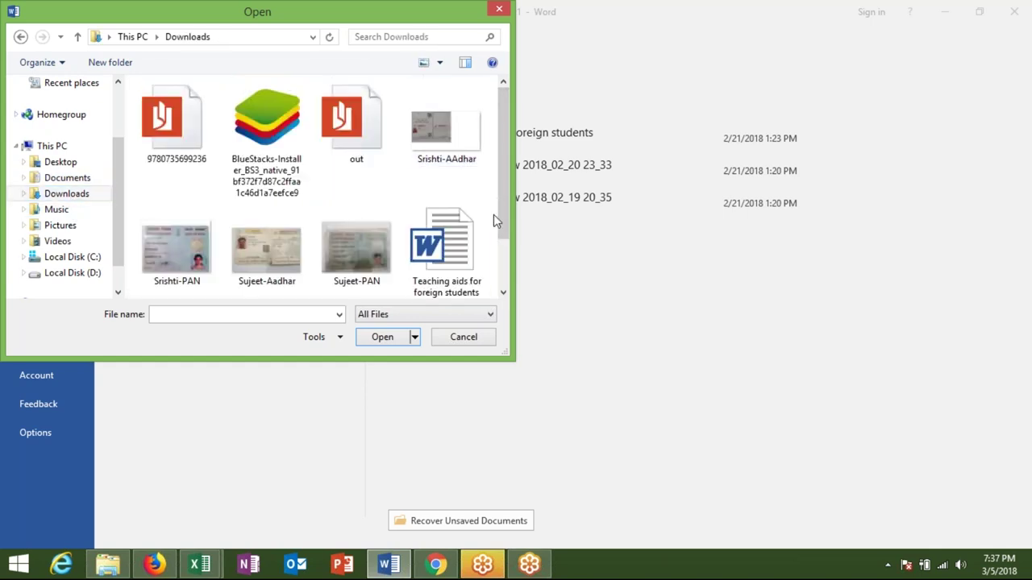
{"action": "left_click", "coordinate": [107, 565]}
{"action": "left_click", "coordinate": [153, 567]}
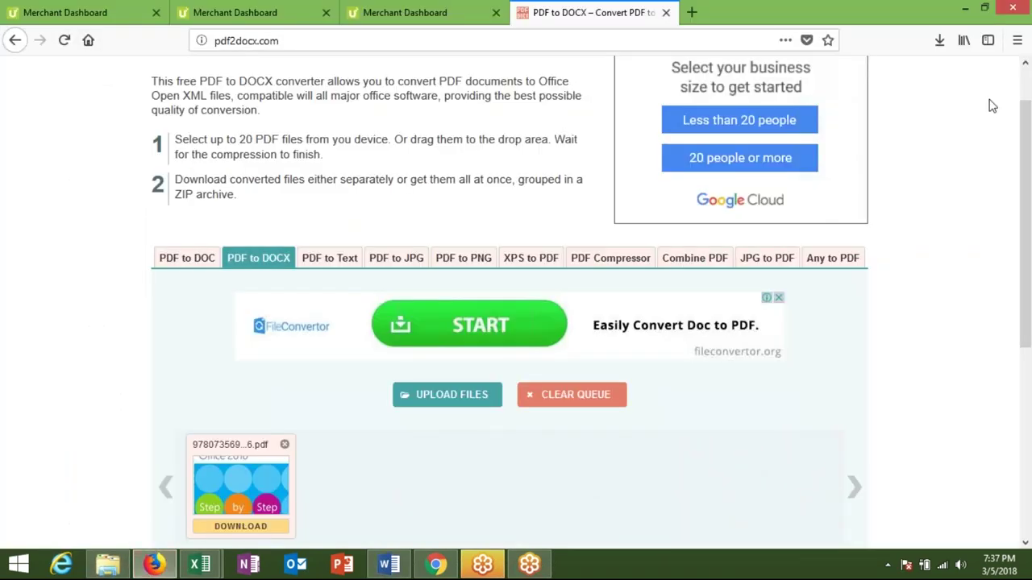
Open the zip's containing folder and move pdf2docx.zip from Temp into Downloads.
{"action": "left_click", "coordinate": [940, 45]}
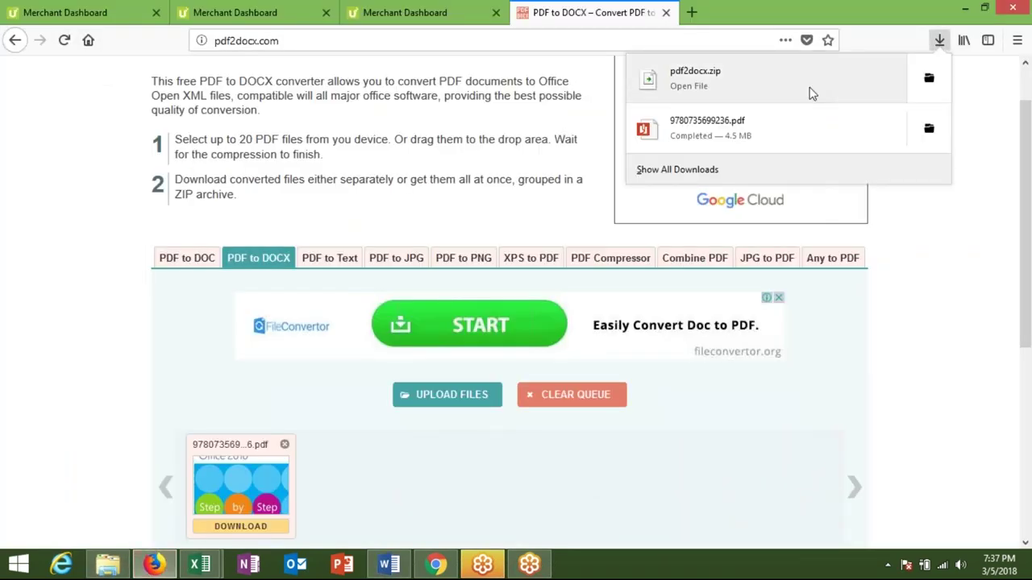
{"action": "left_click", "coordinate": [927, 80]}
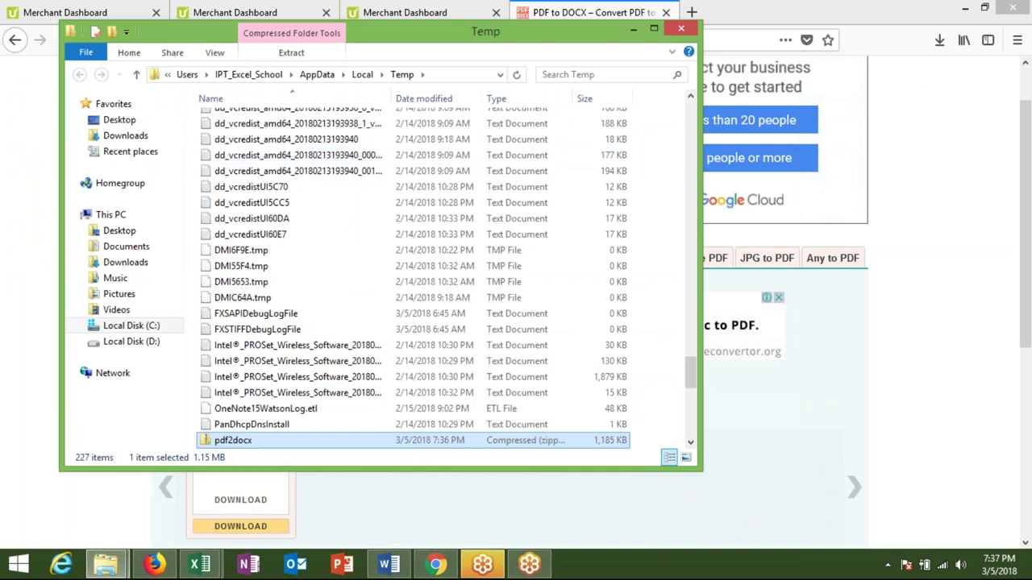
{"action": "mouse_move", "coordinate": [246, 450]}
{"action": "left_mouse_down"}
{"action": "mouse_move", "coordinate": [139, 251]}
{"action": "mouse_move", "coordinate": [138, 263]}
{"action": "left_mouse_up"}
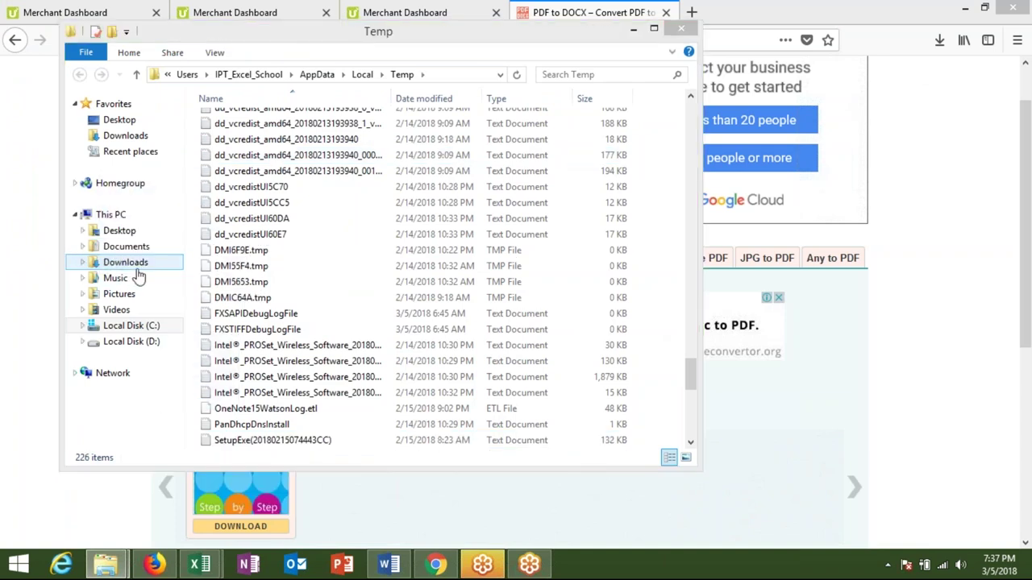
{"action": "left_click", "coordinate": [126, 262]}
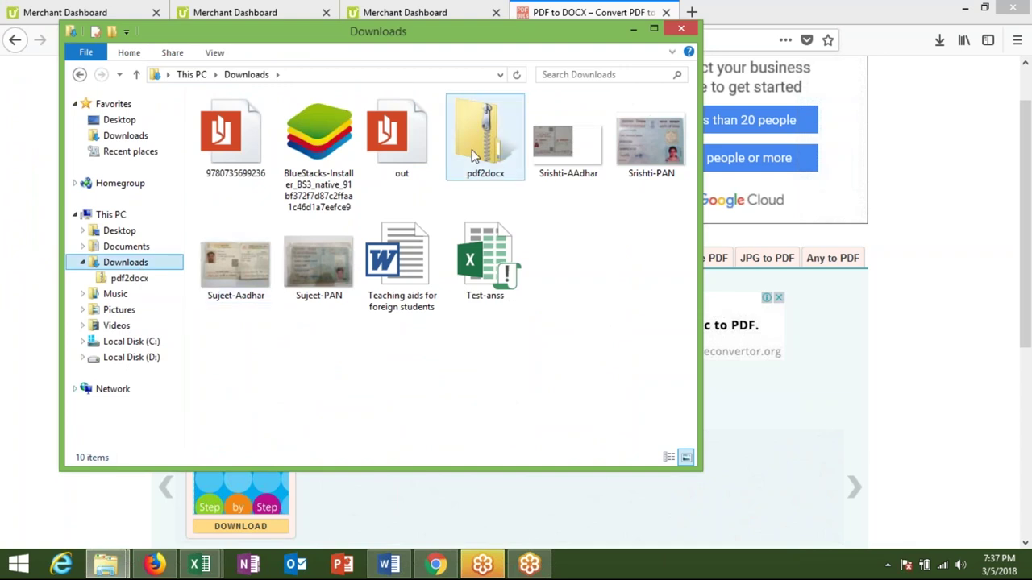
{"action": "right_click", "coordinate": [471, 149]}
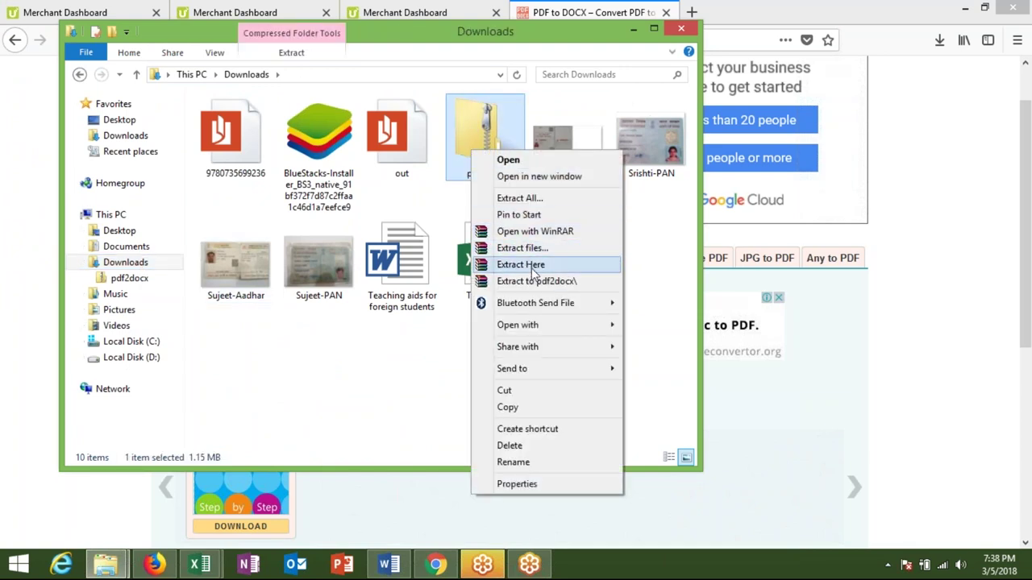
Extract pdf2docx.zip here and drag 9780735699236.docx toward Word on the taskbar.
{"action": "left_click", "coordinate": [532, 266]}
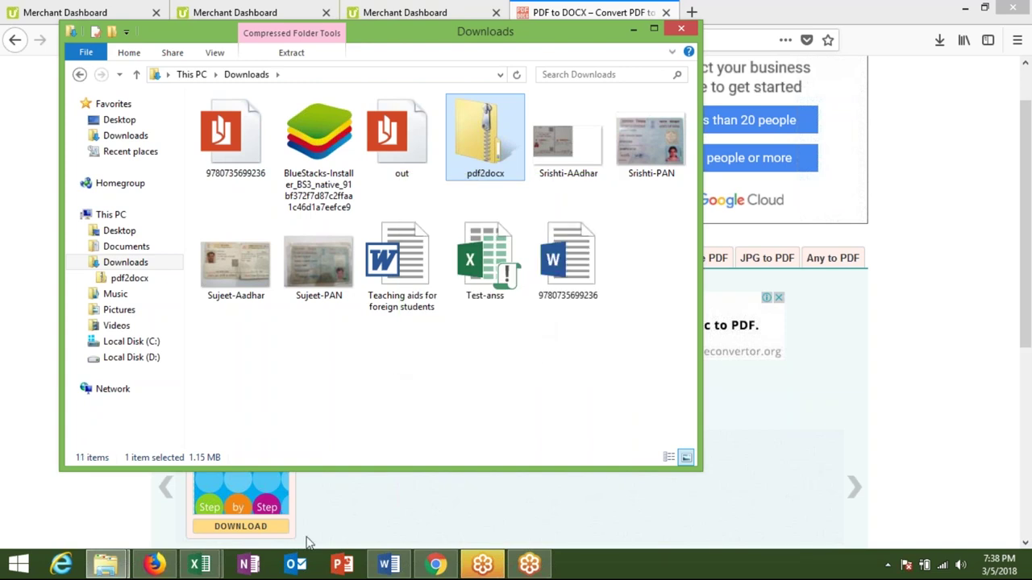
{"action": "mouse_move", "coordinate": [556, 262]}
{"action": "left_mouse_down"}
{"action": "mouse_move", "coordinate": [419, 562]}
{"action": "mouse_move", "coordinate": [304, 221]}
{"action": "mouse_move", "coordinate": [313, 272]}
{"action": "left_mouse_up"}
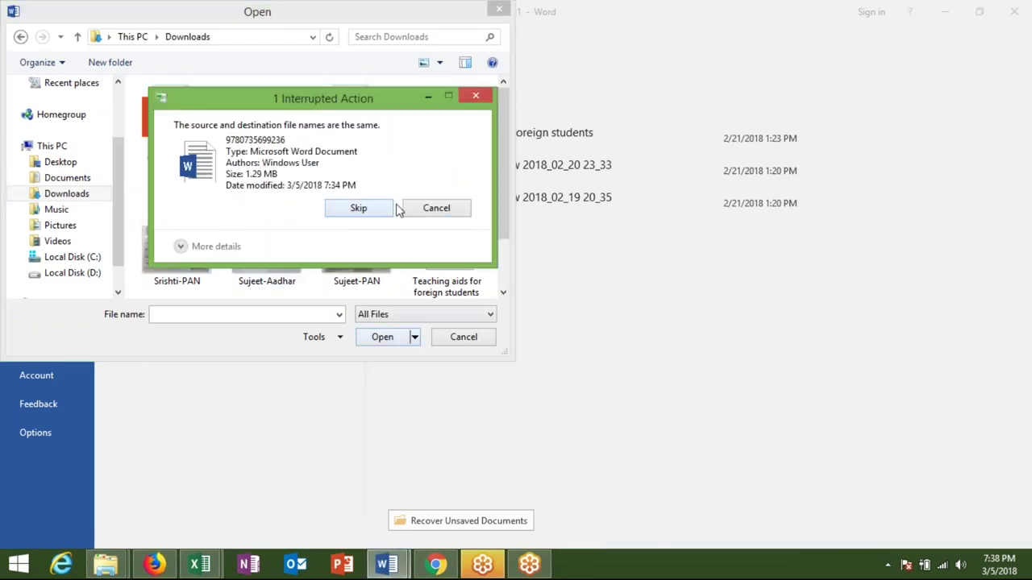
Cancel the duplicate-file move and open the Teaching aids for foreign students document.
{"action": "left_click", "coordinate": [437, 208]}
{"action": "left_click", "coordinate": [450, 212]}
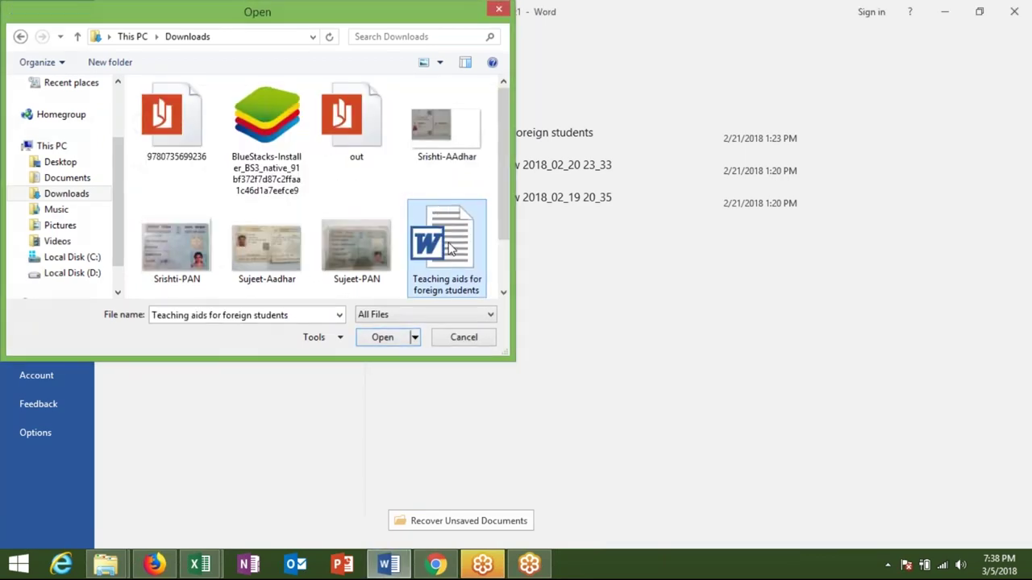
{"action": "double_click", "coordinate": [450, 250]}
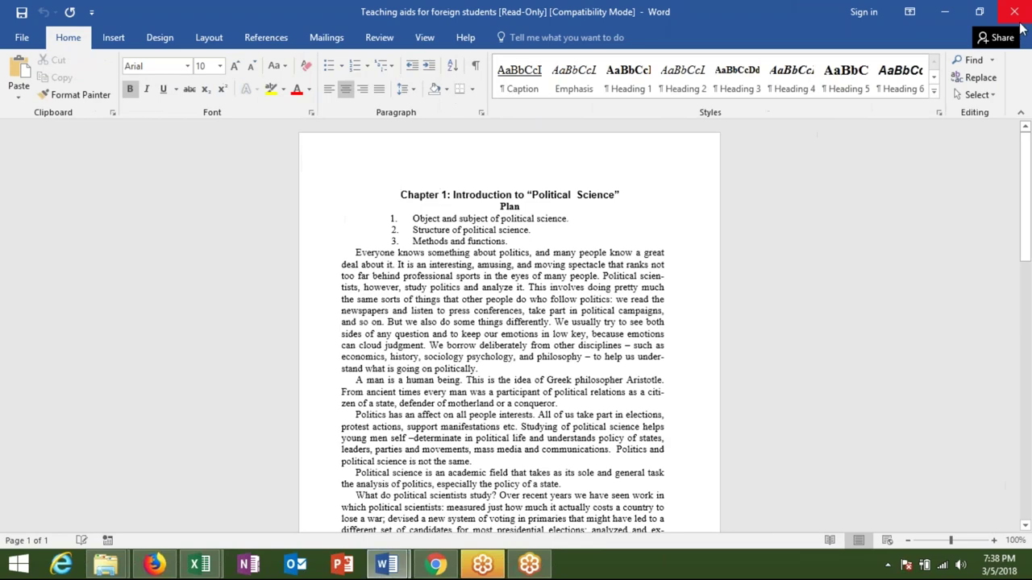
{"action": "scroll", "coordinate": [508, 322], "scroll_direction": "down", "scroll_amount": 5}
{"action": "scroll", "coordinate": [508, 323], "scroll_direction": "down", "scroll_amount": 5}
{"action": "scroll", "coordinate": [508, 322], "scroll_direction": "up", "scroll_amount": 8}
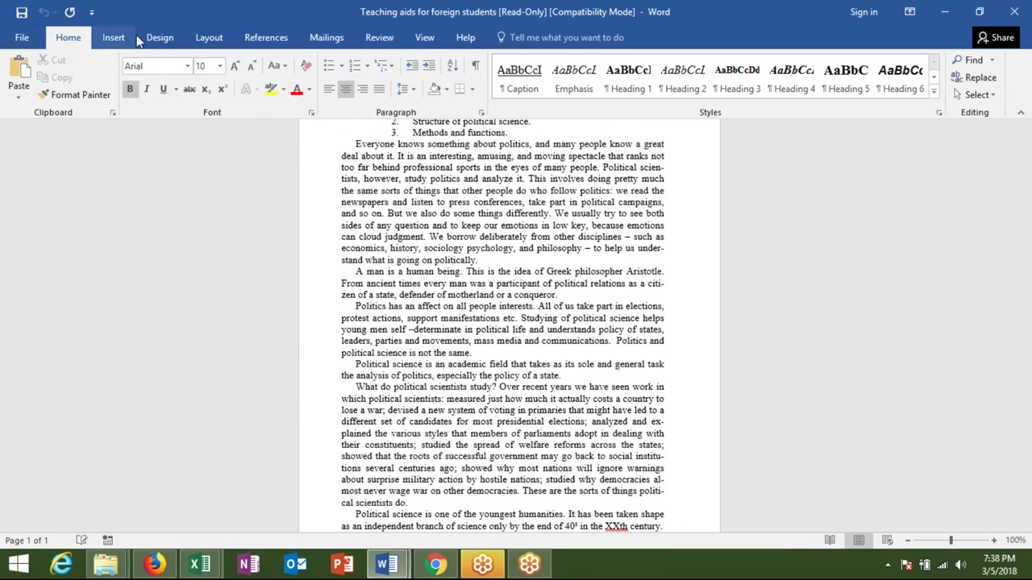
Insert an Automatic Table 1 contents before Chapter 1, then undo and redo it to check.
{"action": "left_click", "coordinate": [266, 37]}
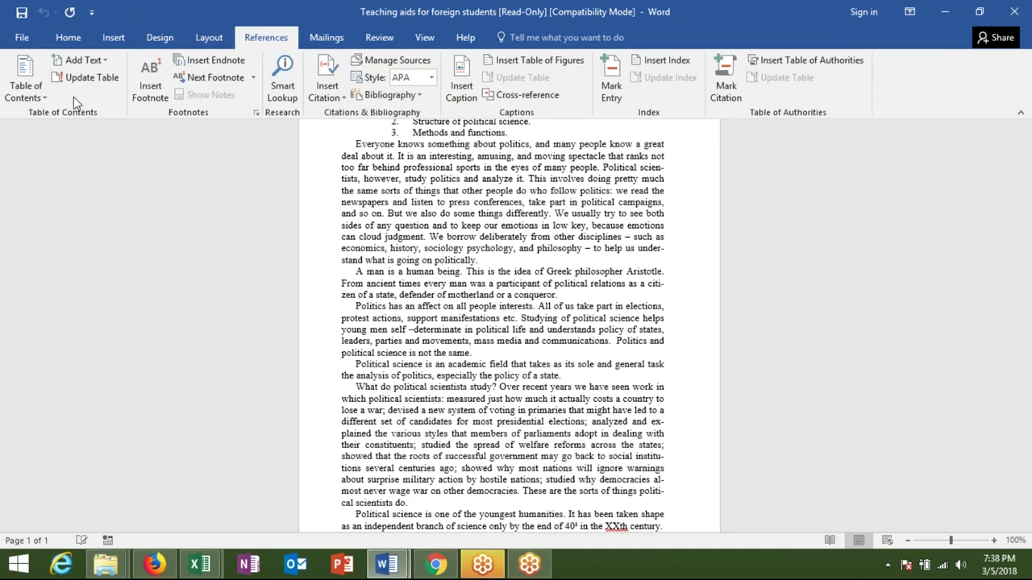
{"action": "left_click", "coordinate": [32, 95]}
{"action": "key", "text": "Escape"}
{"action": "scroll", "coordinate": [58, 189], "scroll_direction": "up", "scroll_amount": 5}
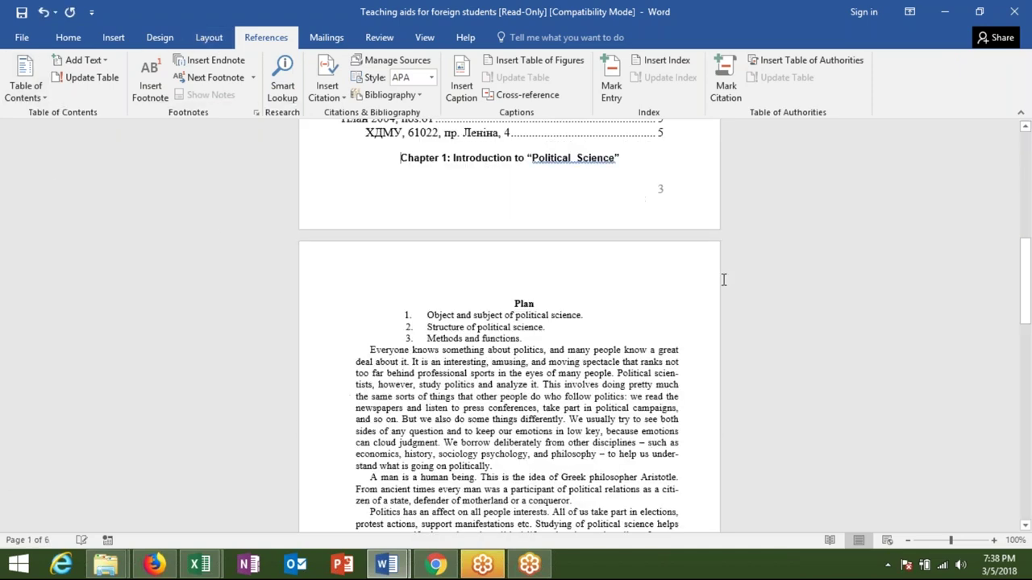
{"action": "scroll", "coordinate": [723, 281], "scroll_direction": "up", "scroll_amount": 5}
{"action": "key", "text": "ctrl+z"}
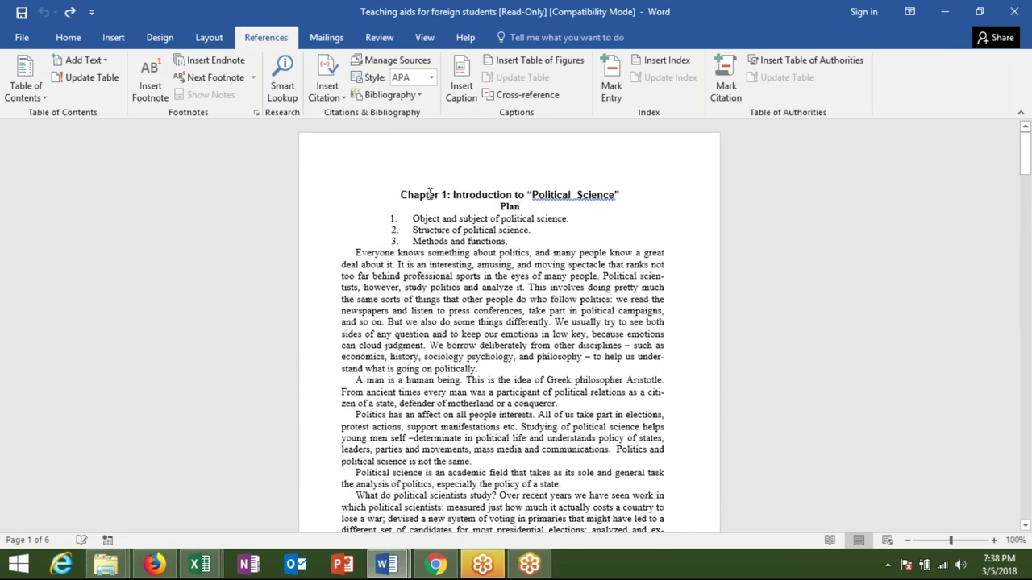
{"action": "key", "text": "ctrl+y"}
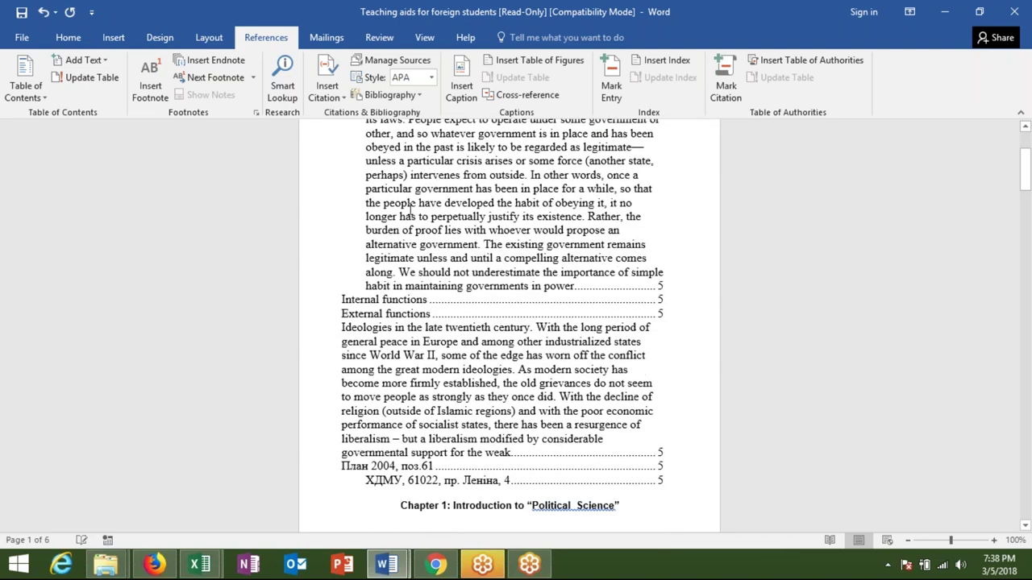
Select the Contents heading and undo the table of contents insertion.
{"action": "double_click", "coordinate": [370, 212]}
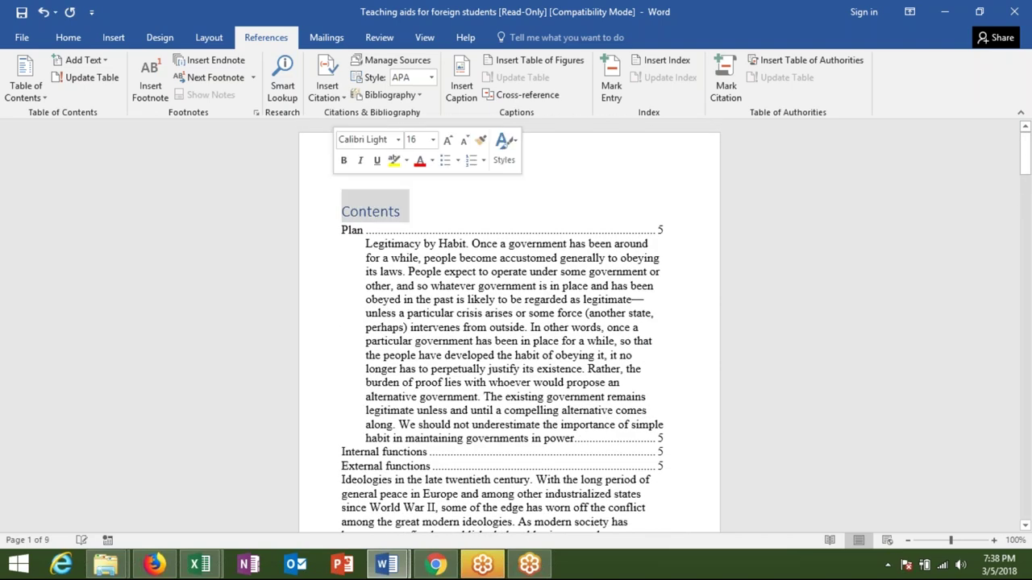
{"action": "left_click", "coordinate": [401, 205]}
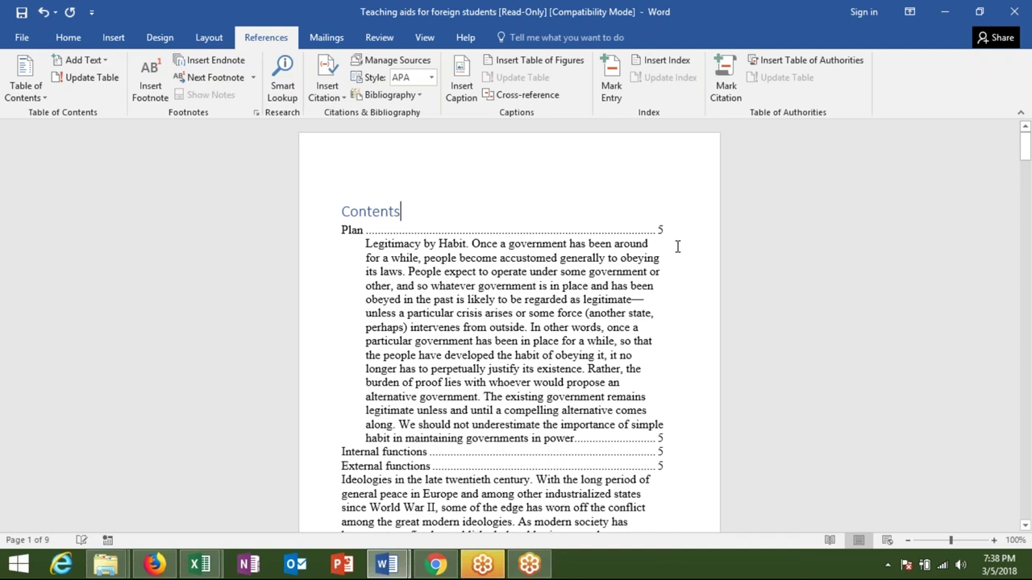
{"action": "key", "text": "ctrl+z"}
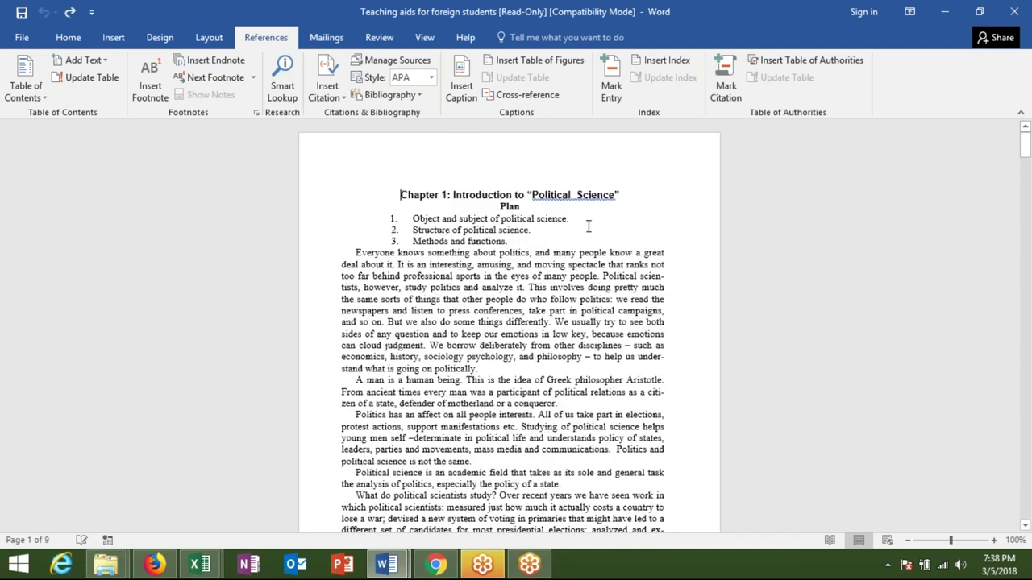
{"action": "left_click", "coordinate": [326, 37]}
{"action": "scroll", "coordinate": [443, 242], "scroll_direction": "down", "scroll_amount": 5}
{"action": "scroll", "coordinate": [443, 242], "scroll_direction": "down", "scroll_amount": 6}
{"action": "scroll", "coordinate": [443, 150], "scroll_direction": "up", "scroll_amount": 4}
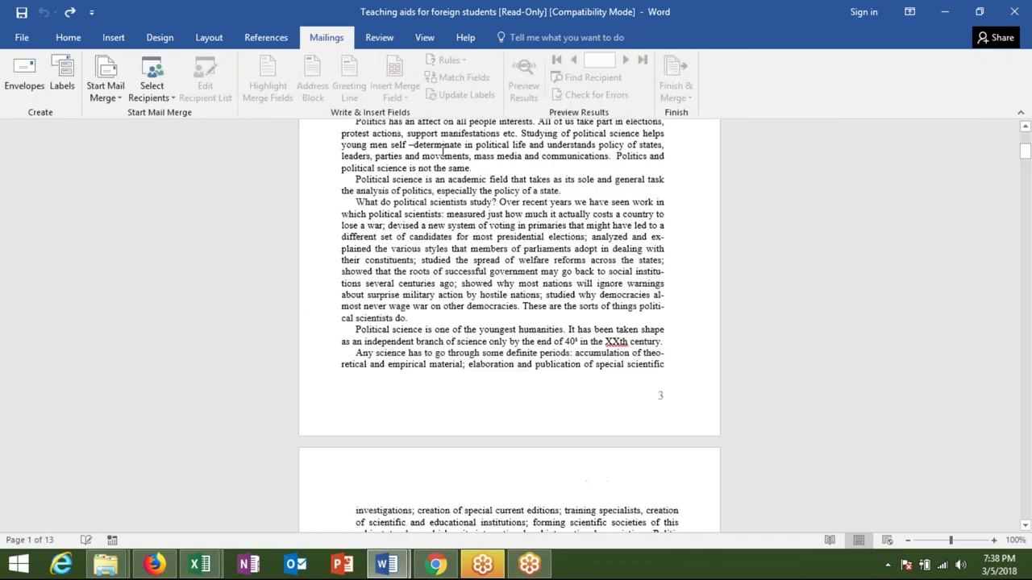
{"action": "scroll", "coordinate": [443, 150], "scroll_direction": "up", "scroll_amount": 8}
Insert a blank page ahead of the Chapter 1 page.
{"action": "left_click", "coordinate": [266, 37]}
{"action": "left_click", "coordinate": [69, 37]}
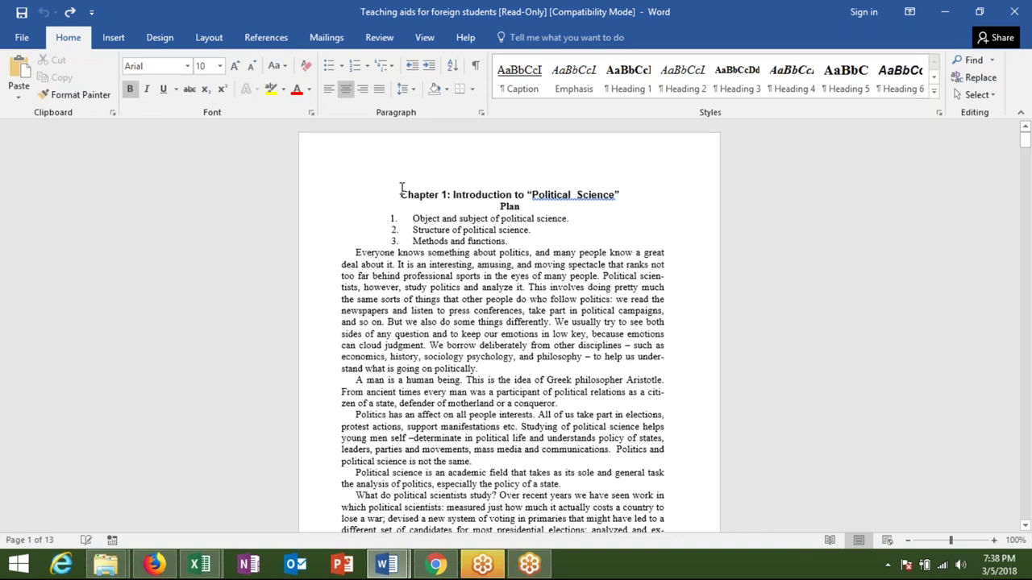
{"action": "left_click", "coordinate": [114, 37]}
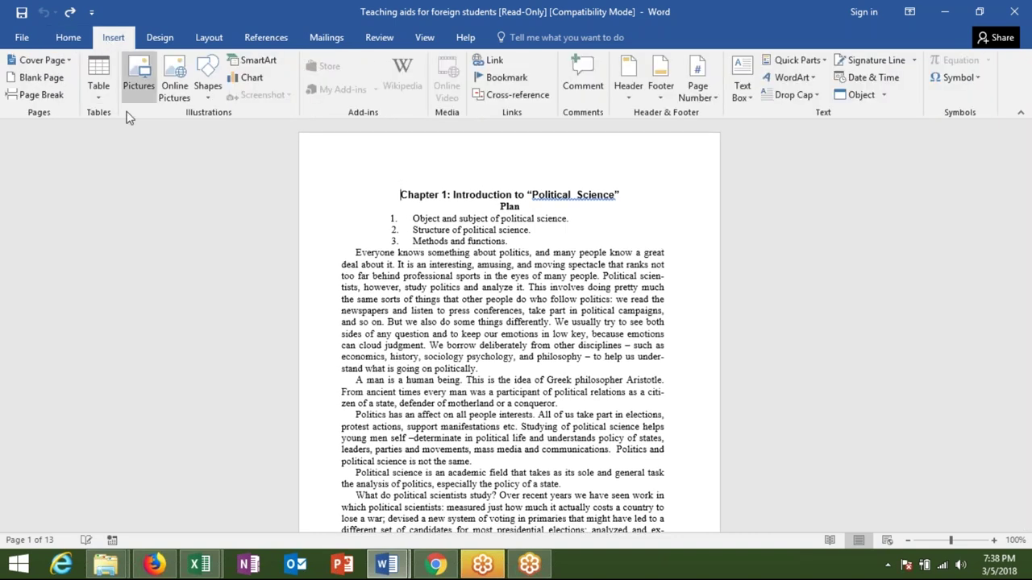
{"action": "left_click", "coordinate": [54, 84]}
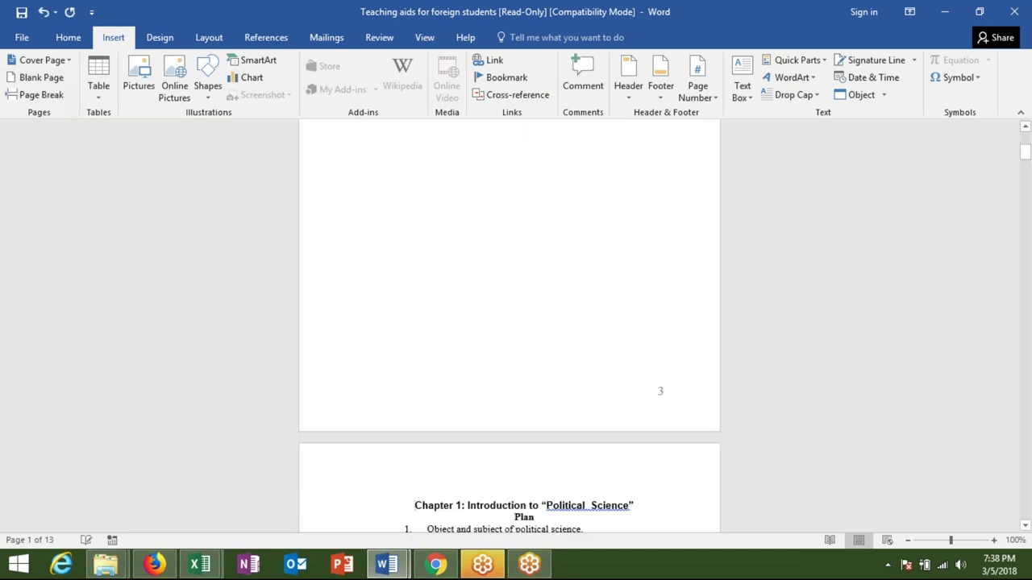
{"action": "scroll", "coordinate": [371, 178], "scroll_direction": "up", "scroll_amount": 5}
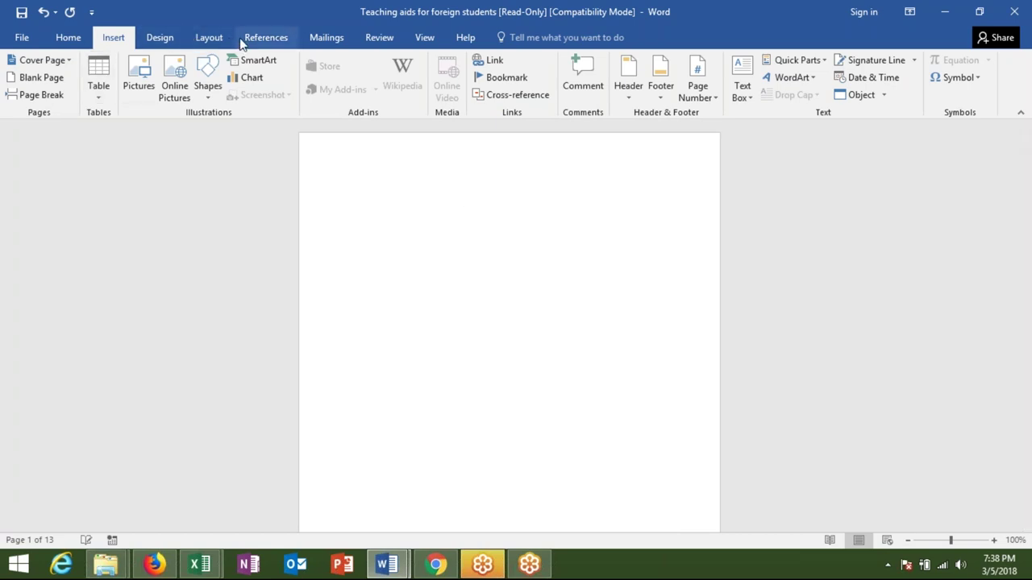
Insert Automatic Table 1 on the blank page, listing Plan, Internal functions and External functions.
{"action": "left_click", "coordinate": [273, 43]}
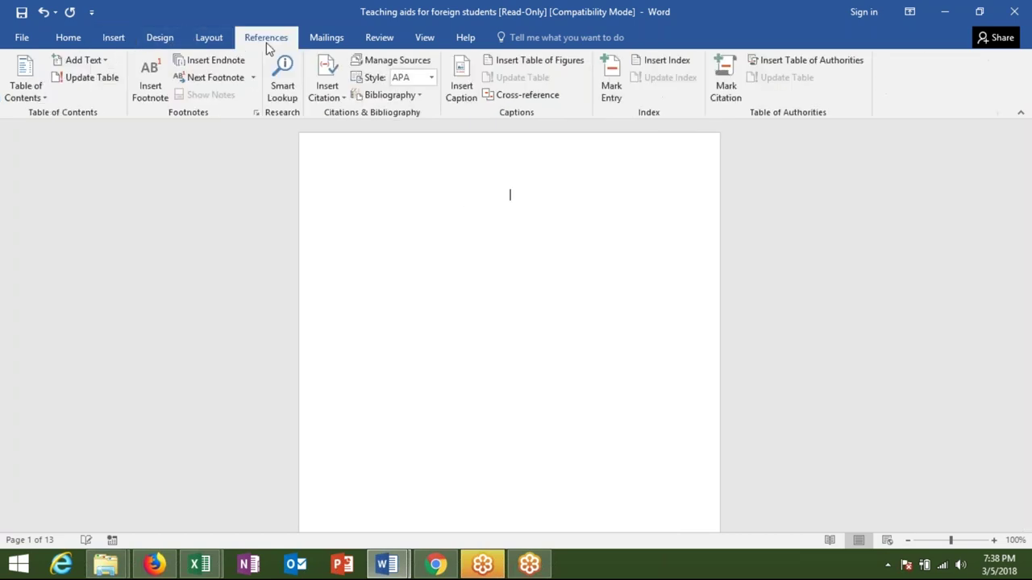
{"action": "left_click", "coordinate": [25, 90]}
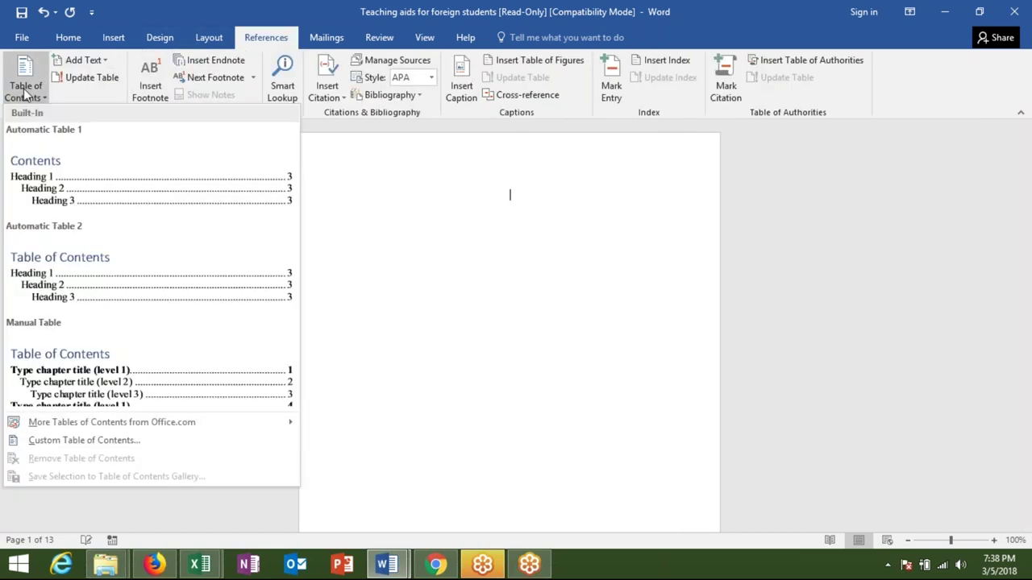
{"action": "left_click", "coordinate": [53, 167]}
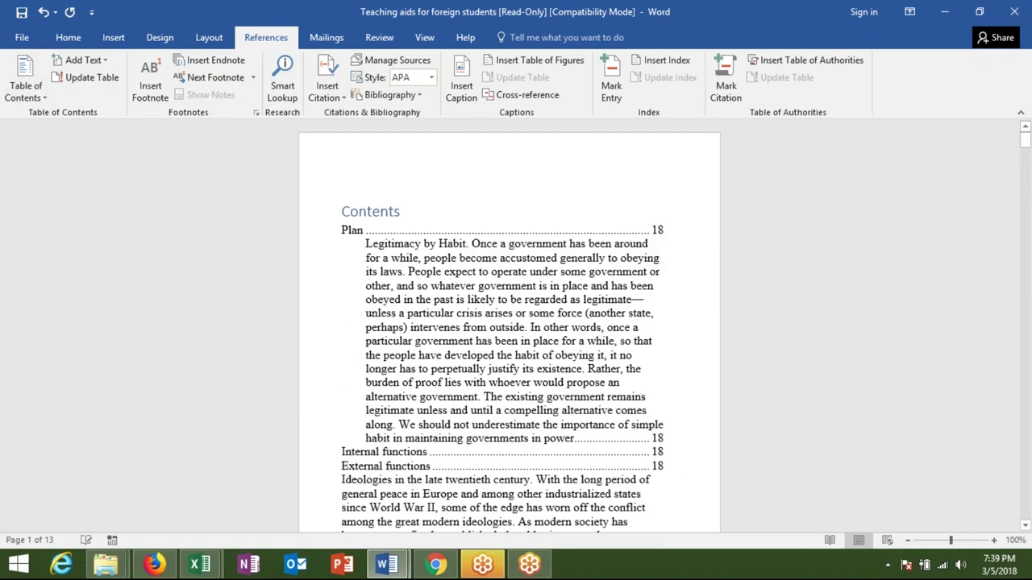
{"action": "scroll", "coordinate": [494, 172], "scroll_direction": "down", "scroll_amount": 1}
{"action": "scroll", "coordinate": [494, 173], "scroll_direction": "down", "scroll_amount": 8}
{"action": "scroll", "coordinate": [495, 172], "scroll_direction": "down", "scroll_amount": 5}
{"action": "scroll", "coordinate": [494, 173], "scroll_direction": "down", "scroll_amount": 6}
{"action": "scroll", "coordinate": [490, 165], "scroll_direction": "up", "scroll_amount": 7}
{"action": "scroll", "coordinate": [490, 165], "scroll_direction": "up", "scroll_amount": 3}
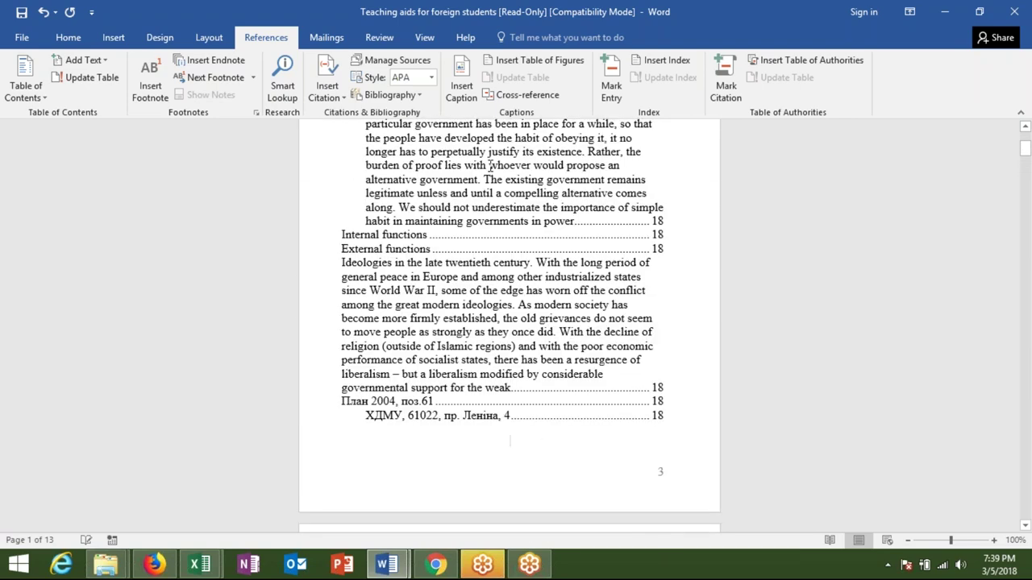
{"action": "scroll", "coordinate": [490, 165], "scroll_direction": "up", "scroll_amount": 2}
{"action": "scroll", "coordinate": [480, 155], "scroll_direction": "up", "scroll_amount": 3}
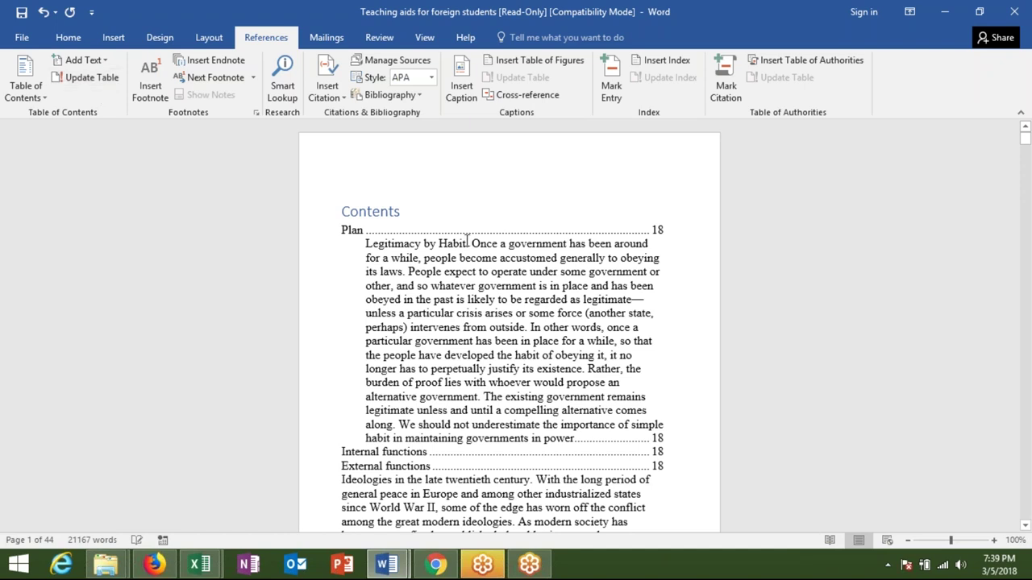
Insert footnote 1 before the 'Legitimacy by Habit' contents entry and type 'th' into it.
{"action": "left_click", "coordinate": [387, 229]}
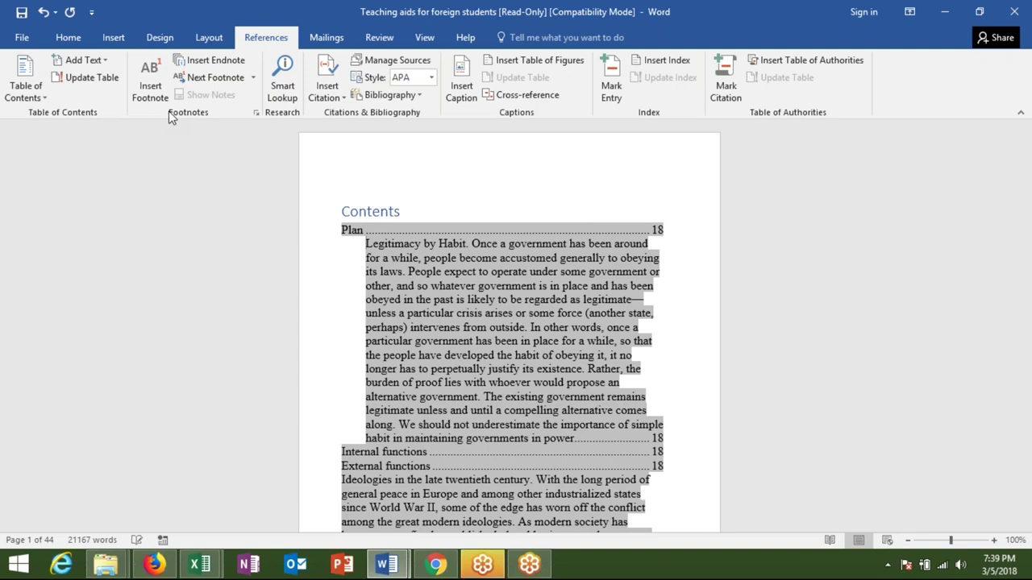
{"action": "left_click", "coordinate": [154, 73]}
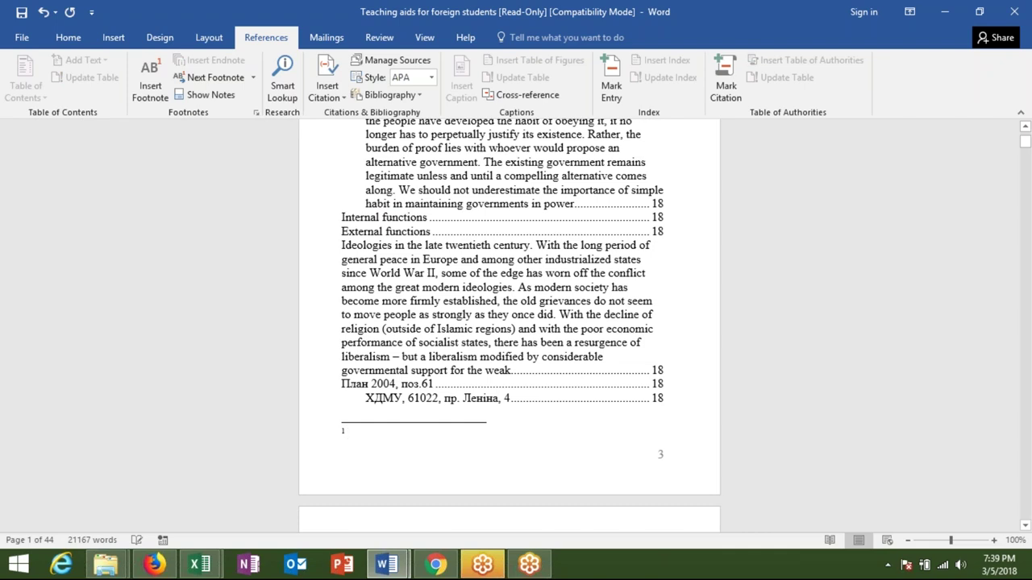
{"action": "type", "text": "th"}
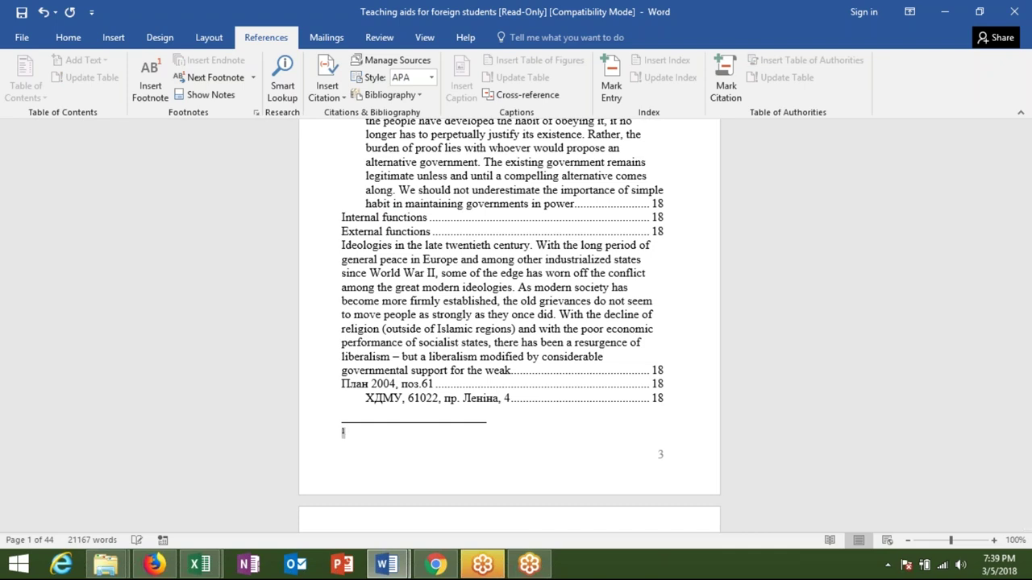
{"action": "scroll", "coordinate": [834, 345], "scroll_direction": "up", "scroll_amount": 5}
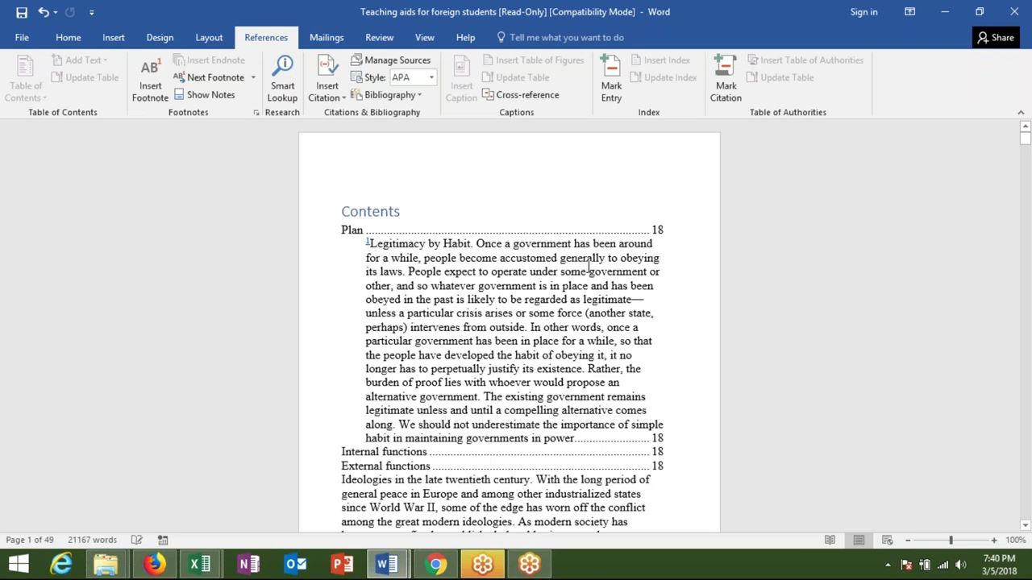
Place the insertion point after 'systematic method' on the Chapter 2 page.
{"action": "left_click", "coordinate": [704, 223]}
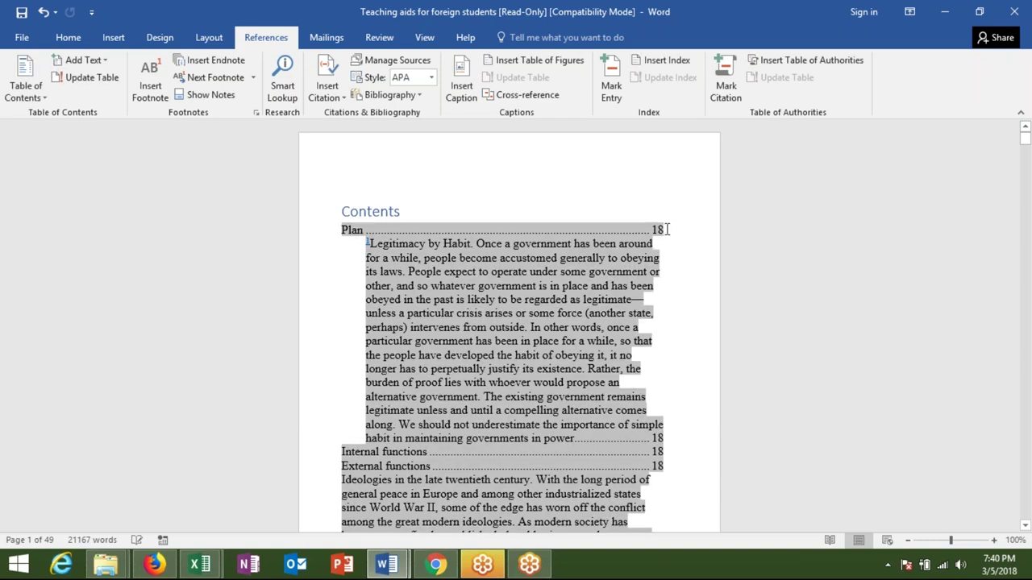
{"action": "scroll", "coordinate": [660, 313], "scroll_direction": "down", "scroll_amount": 4}
{"action": "scroll", "coordinate": [660, 314], "scroll_direction": "down", "scroll_amount": 3}
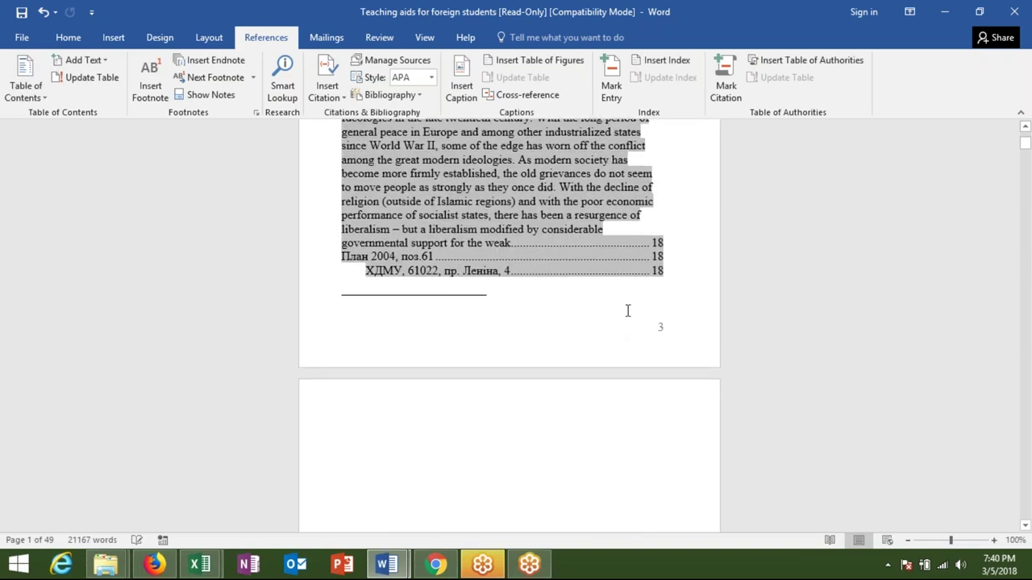
{"action": "left_click", "coordinate": [355, 326]}
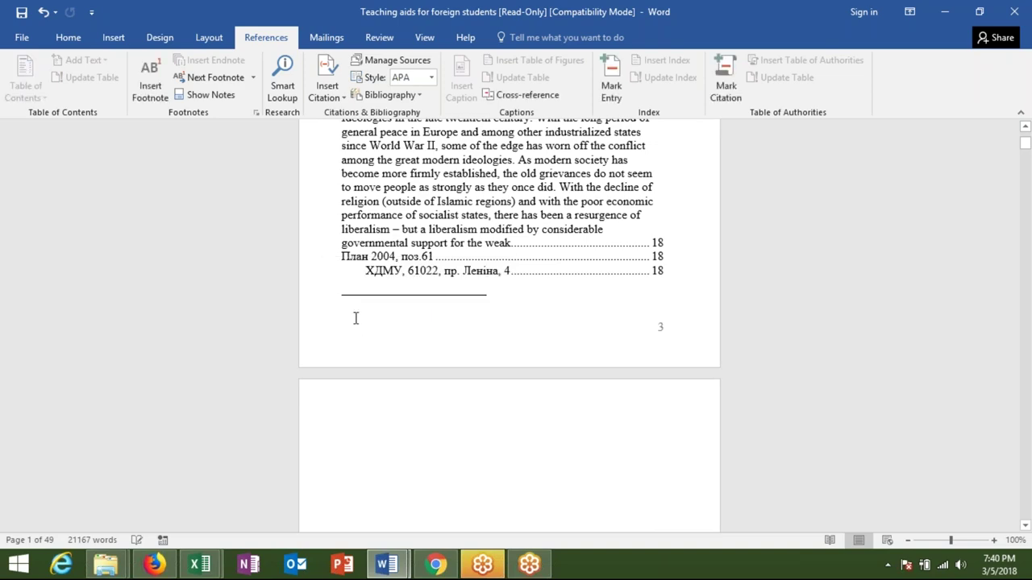
{"action": "scroll", "coordinate": [630, 300], "scroll_direction": "down", "scroll_amount": 5}
{"action": "scroll", "coordinate": [630, 299], "scroll_direction": "down", "scroll_amount": 3}
{"action": "scroll", "coordinate": [630, 299], "scroll_direction": "down", "scroll_amount": 3}
{"action": "scroll", "coordinate": [633, 299], "scroll_direction": "down", "scroll_amount": 10}
{"action": "scroll", "coordinate": [636, 299], "scroll_direction": "down", "scroll_amount": 4}
{"action": "scroll", "coordinate": [636, 299], "scroll_direction": "down", "scroll_amount": 6}
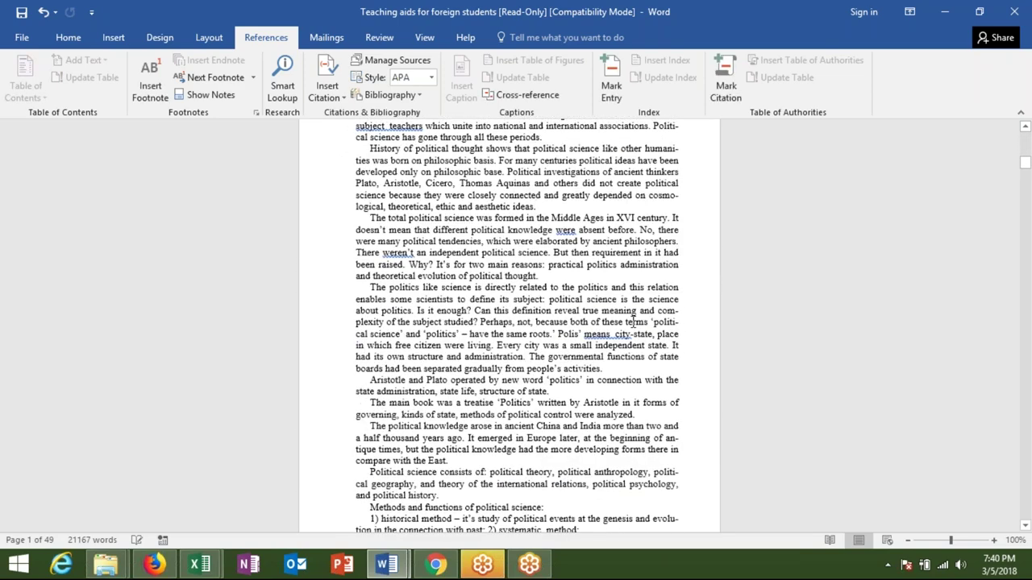
{"action": "scroll", "coordinate": [636, 299], "scroll_direction": "down", "scroll_amount": 4}
{"action": "left_click", "coordinate": [579, 383]}
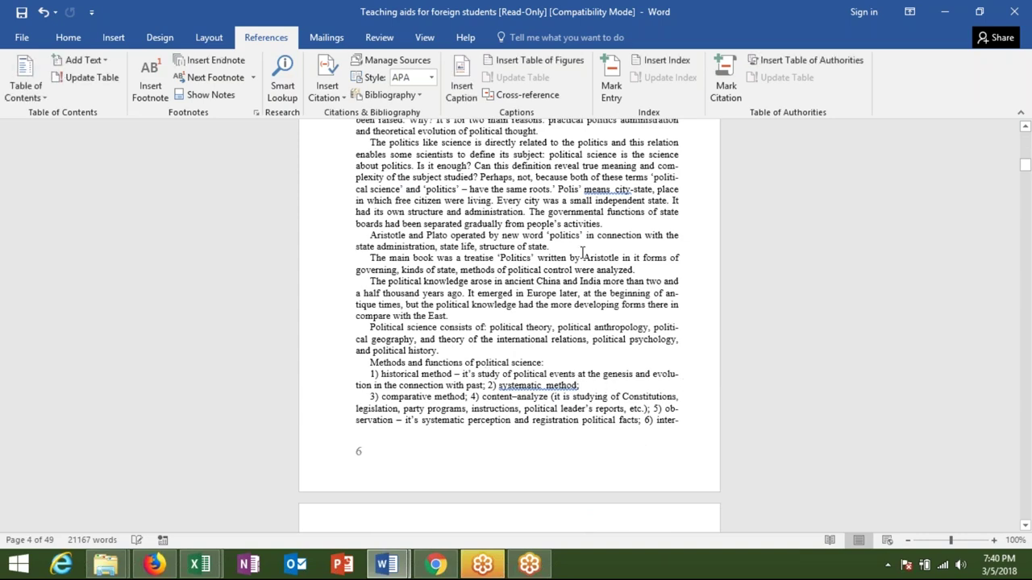
Add footnote 2 reading '* Term & Condition Aplly' and return to the body text.
{"action": "scroll", "coordinate": [518, 322], "scroll_direction": "up", "scroll_amount": 5}
{"action": "scroll", "coordinate": [517, 322], "scroll_direction": "up", "scroll_amount": 5}
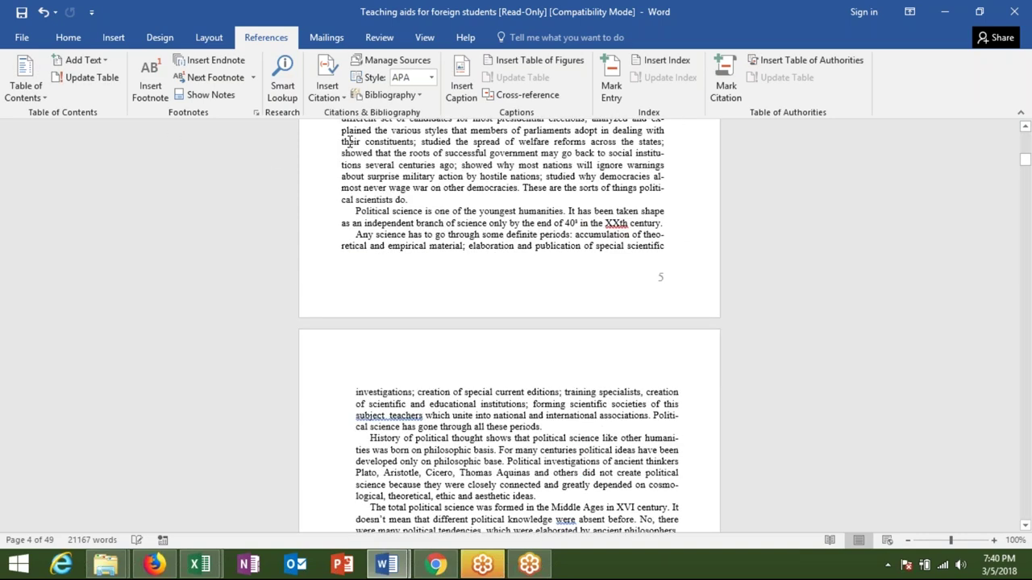
{"action": "left_click", "coordinate": [143, 71]}
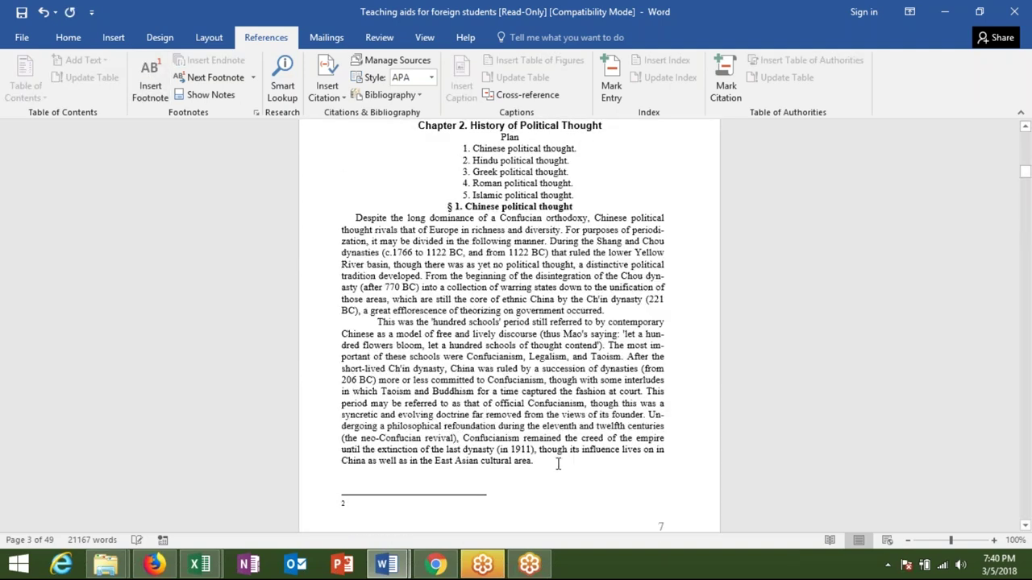
{"action": "type", "text": "*"}
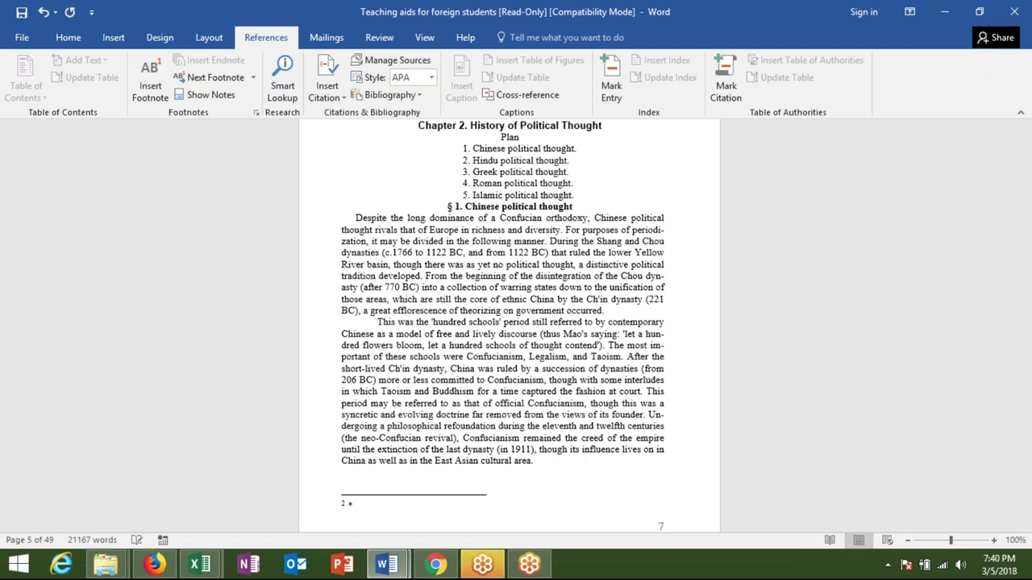
{"action": "type", "text": " Term"}
{"action": "type", "text": " &"}
{"action": "type", "text": " Con"}
{"action": "type", "text": "dition Apl"}
{"action": "type", "text": "lly"}
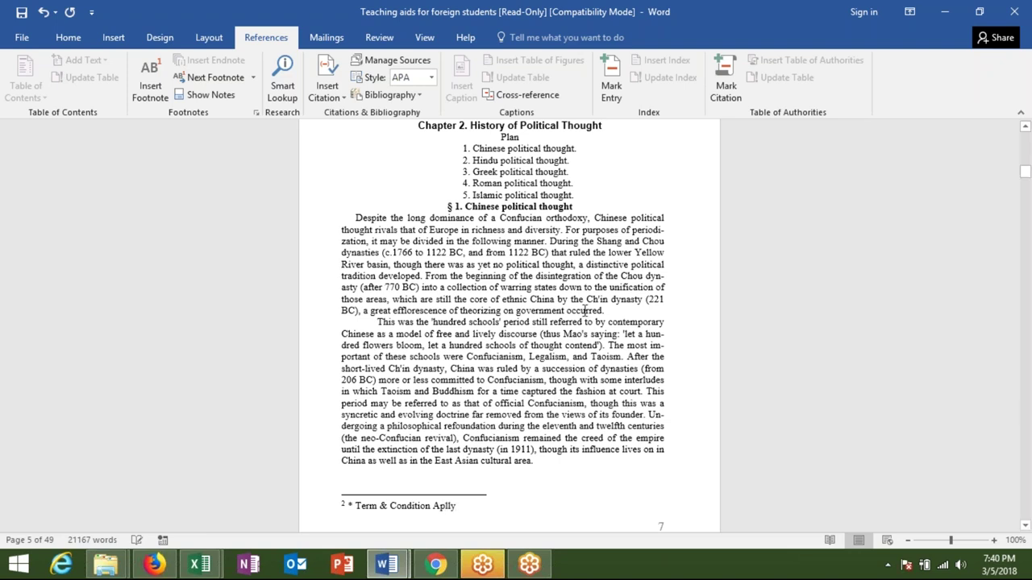
{"action": "left_click", "coordinate": [488, 287]}
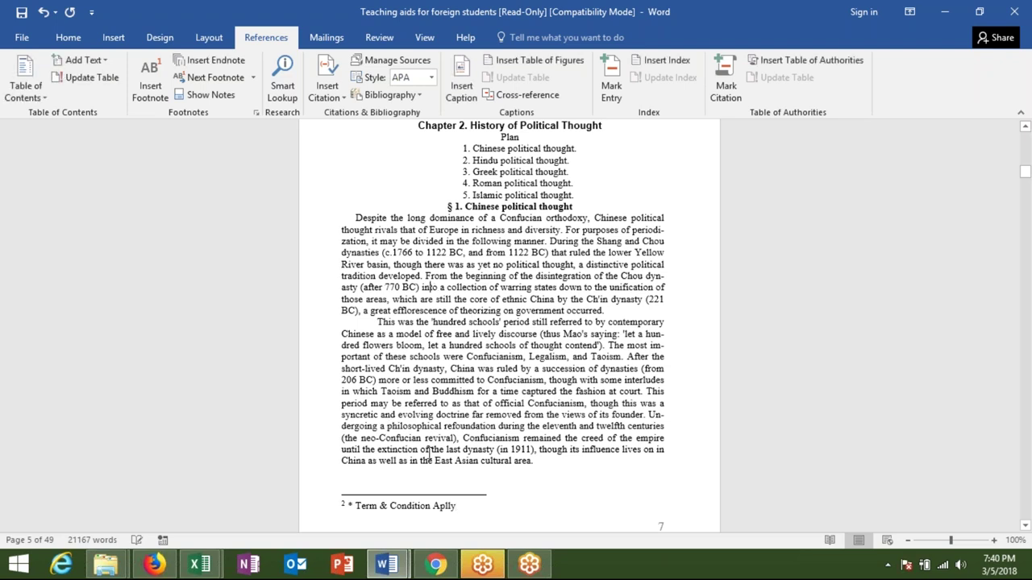
Use Show Notes to jump to footnote 2's text and back to its reference.
{"action": "left_click", "coordinate": [223, 97]}
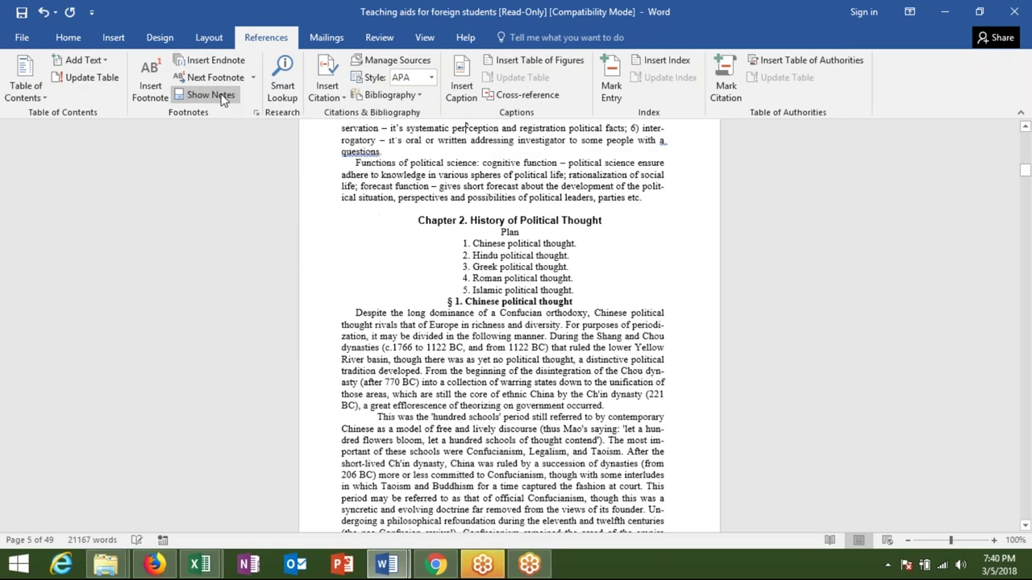
{"action": "scroll", "coordinate": [581, 131], "scroll_direction": "down", "scroll_amount": 5}
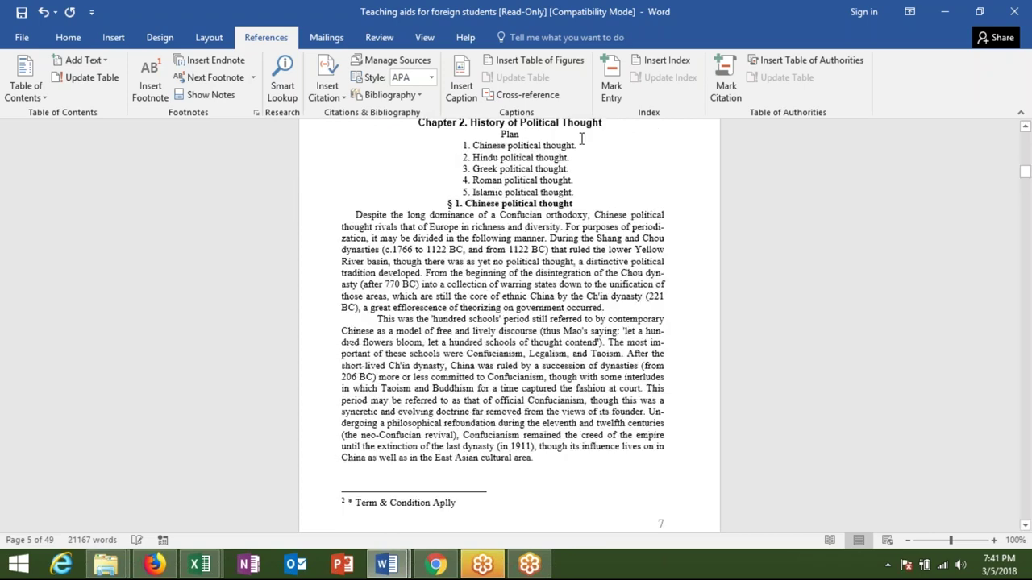
{"action": "scroll", "coordinate": [581, 130], "scroll_direction": "up", "scroll_amount": 1}
{"action": "scroll", "coordinate": [524, 161], "scroll_direction": "up", "scroll_amount": 2}
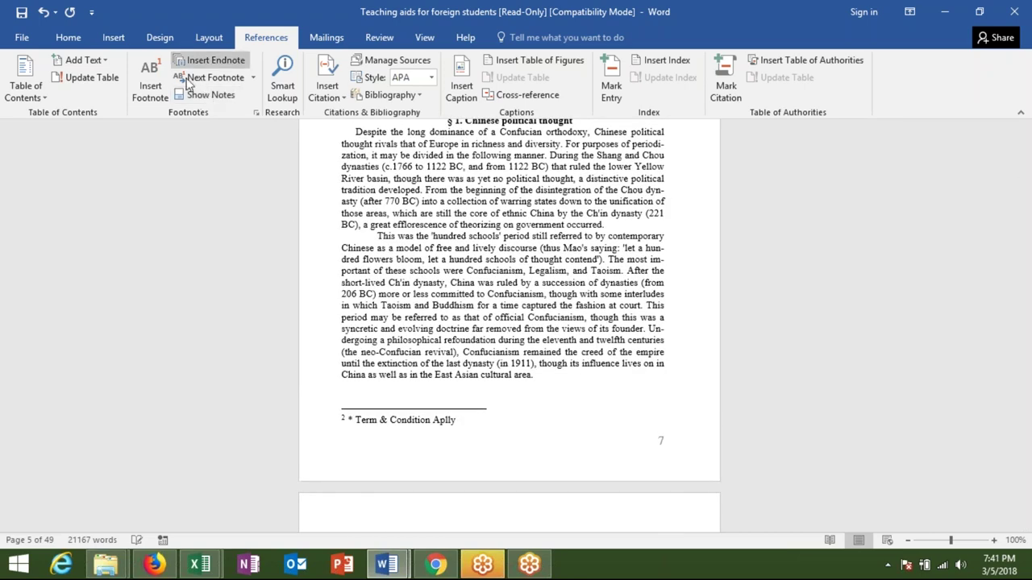
{"action": "left_click", "coordinate": [205, 94]}
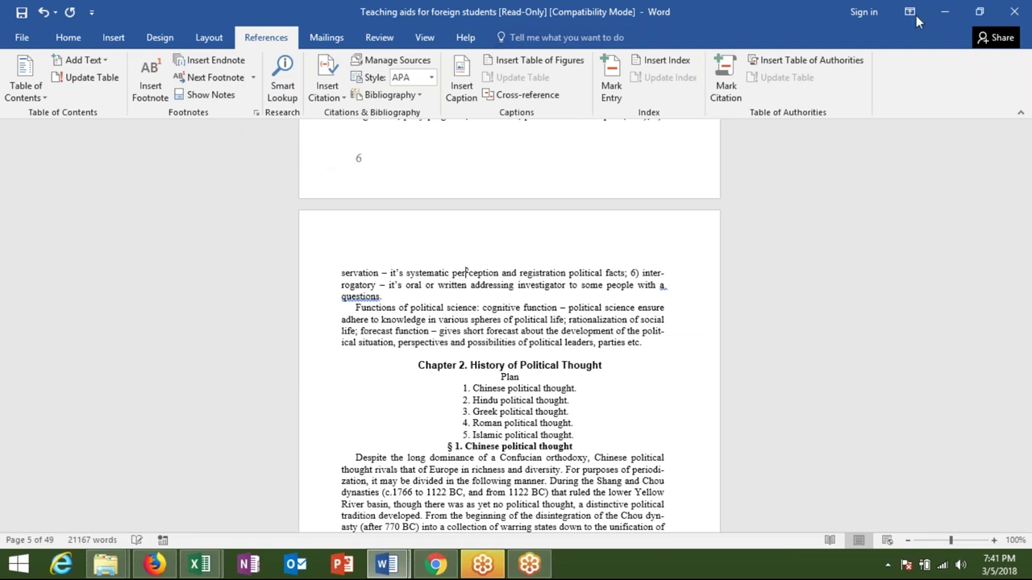
Close the Teaching aids for foreign students window, choosing Don't Save.
{"action": "left_click", "coordinate": [1017, 9]}
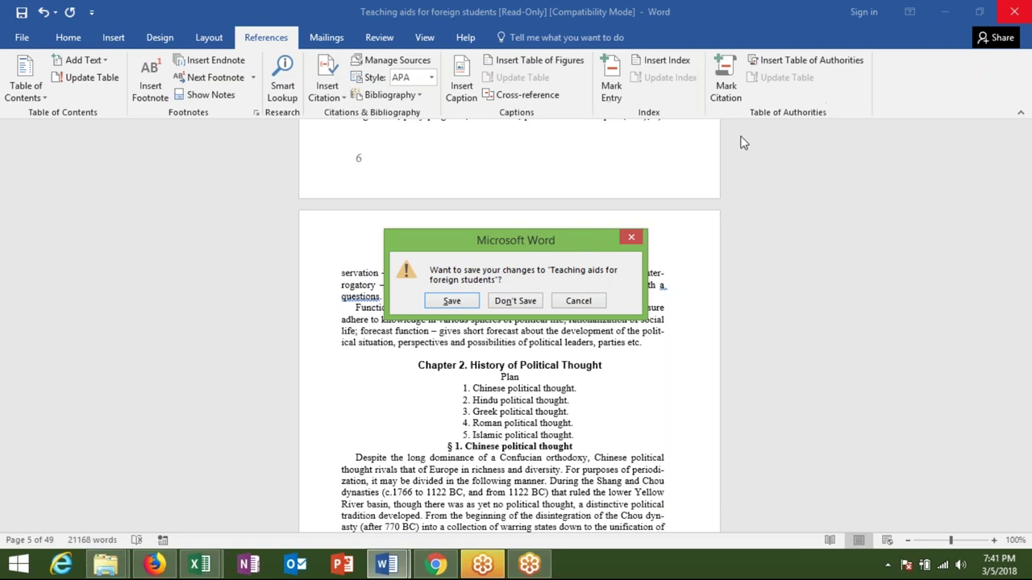
{"action": "left_click", "coordinate": [514, 300]}
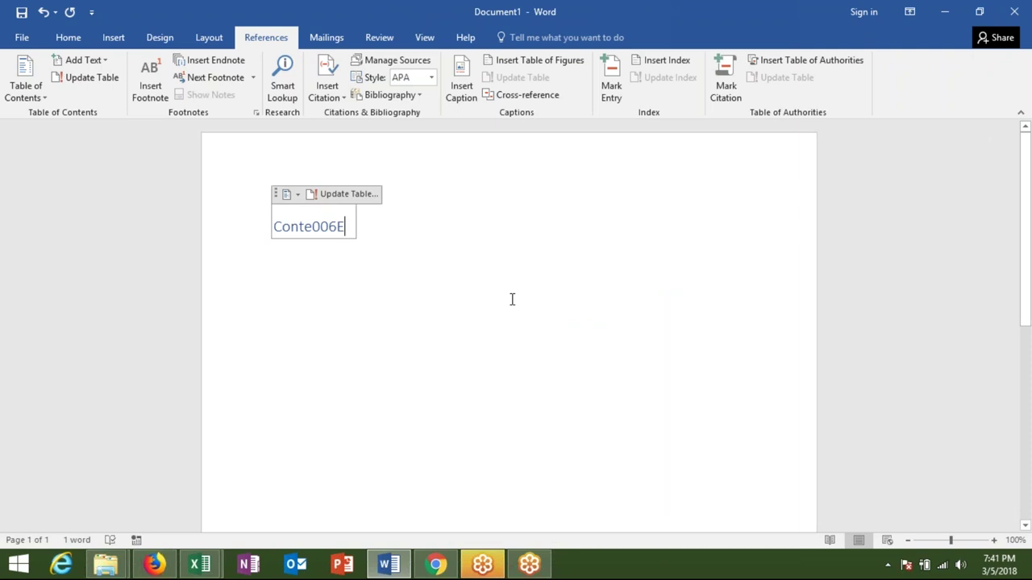